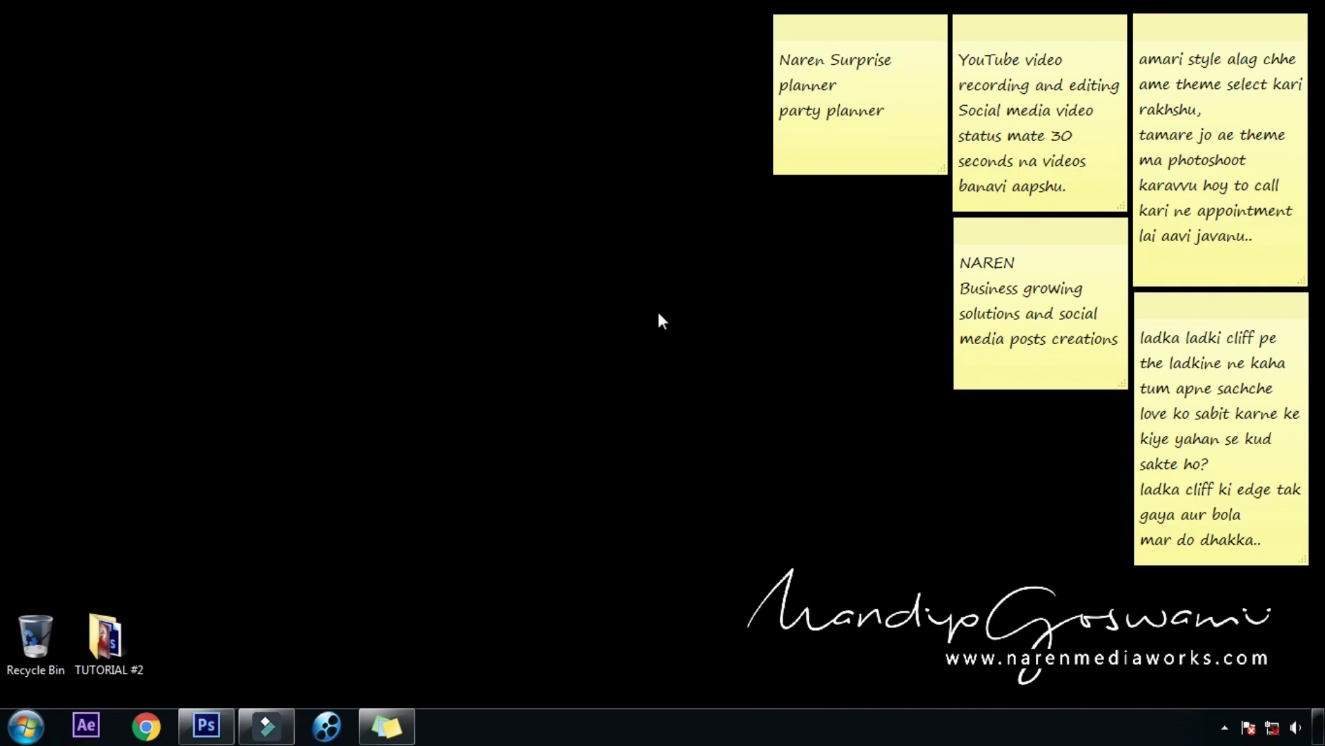
Step: Open the TUTORIAL #2 folder on the desktop and view the dirndl stock photo and its edited version
click(122, 630)
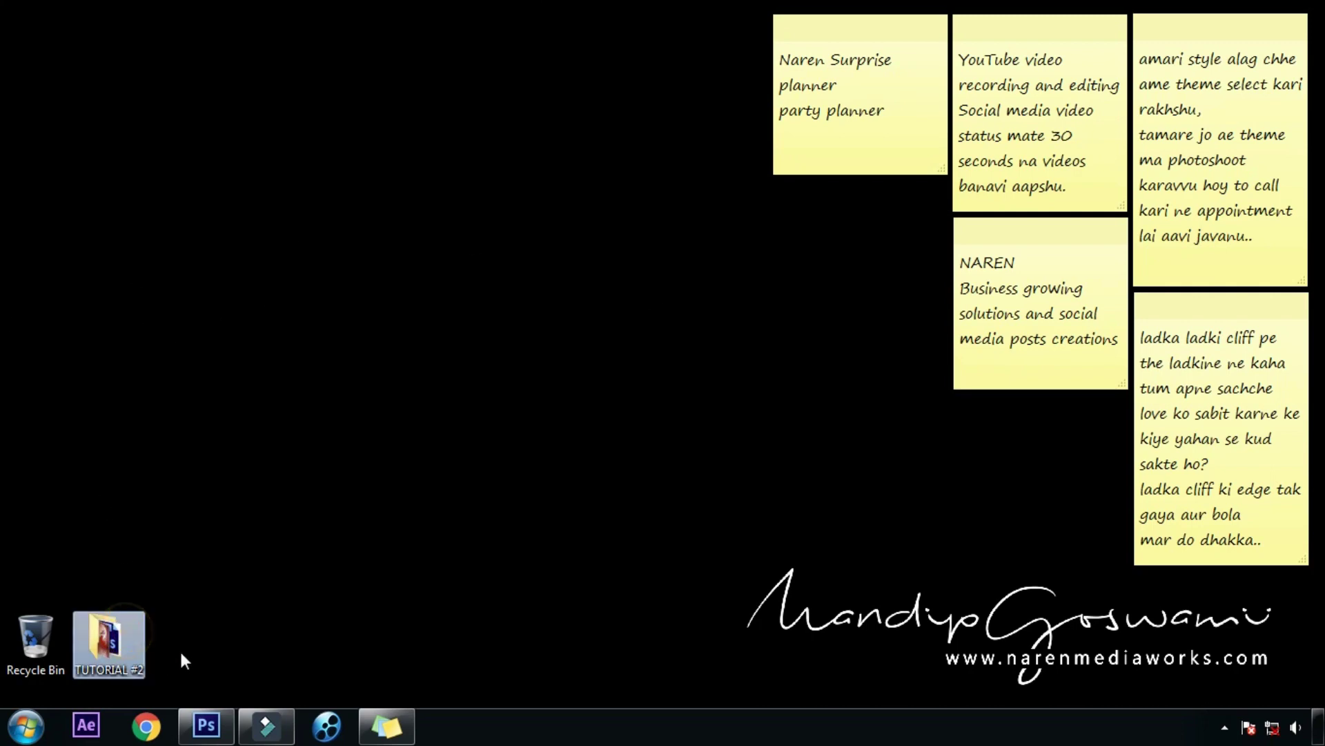
double_click(115, 645)
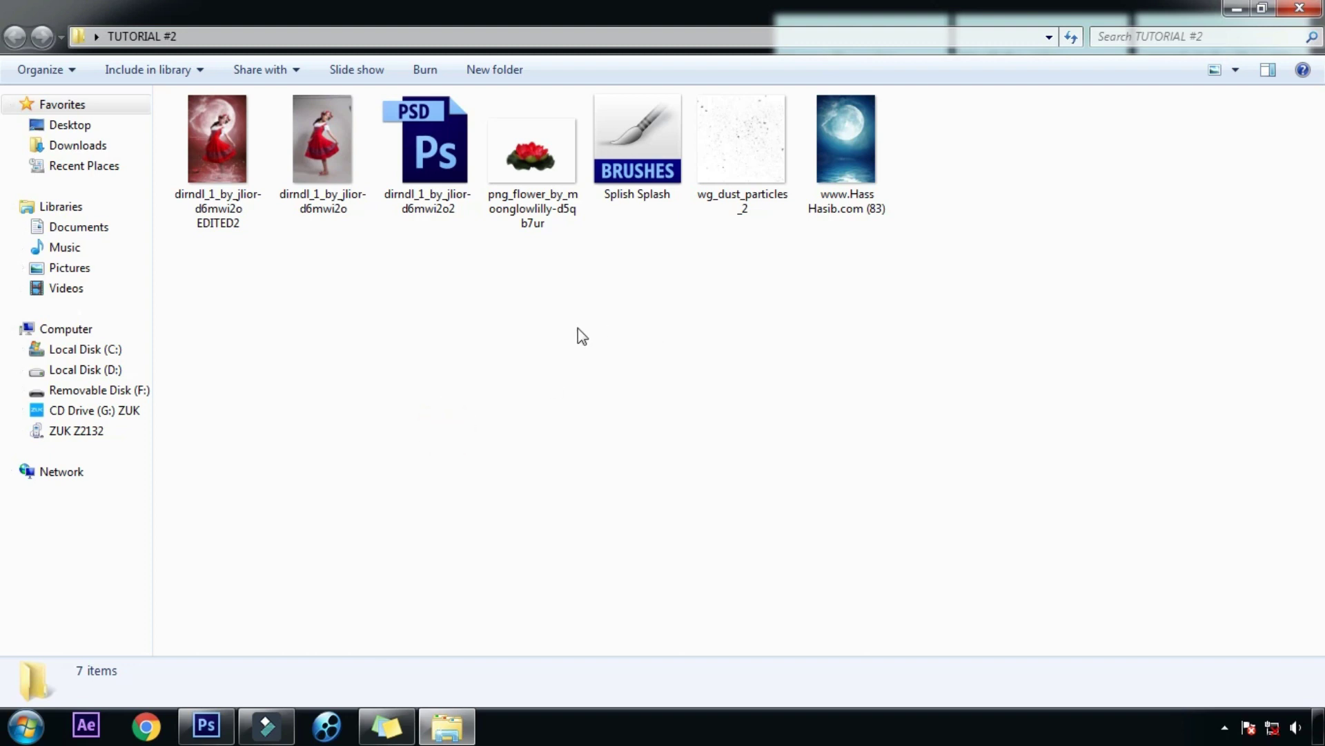
click(319, 141)
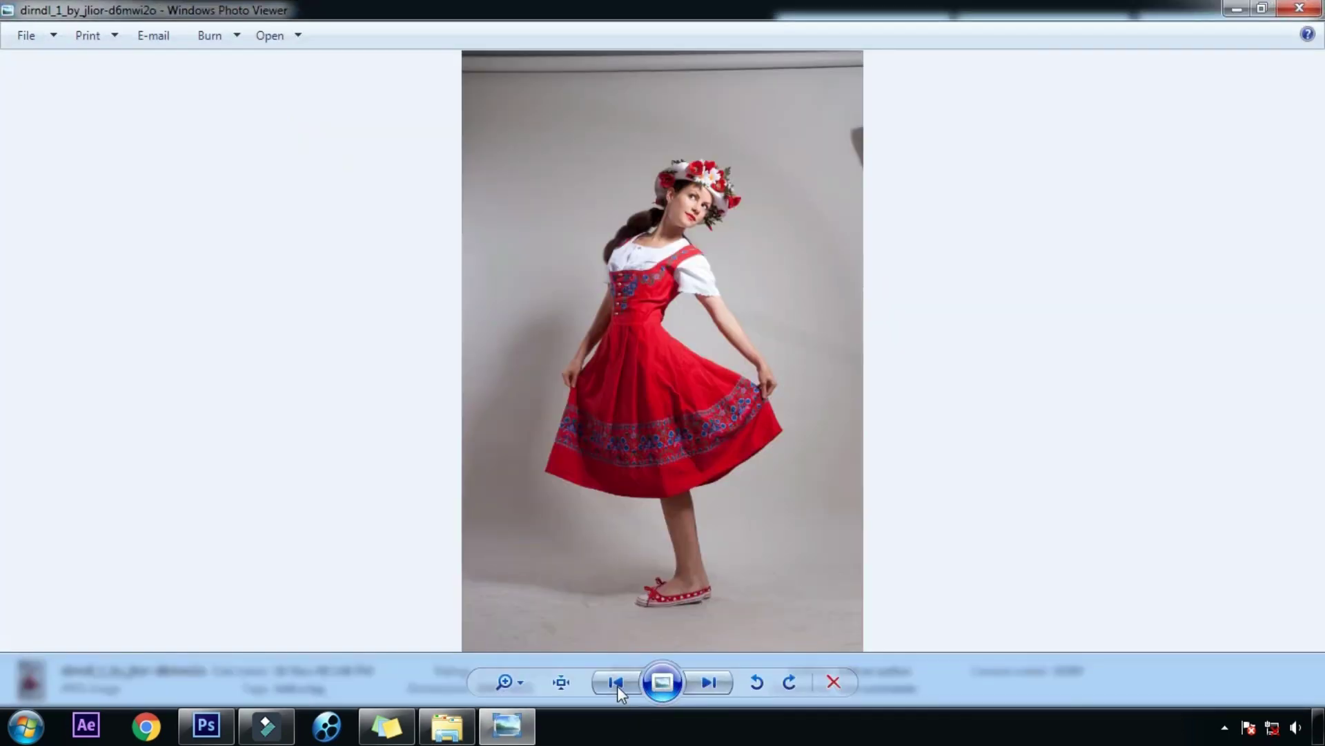
click(617, 680)
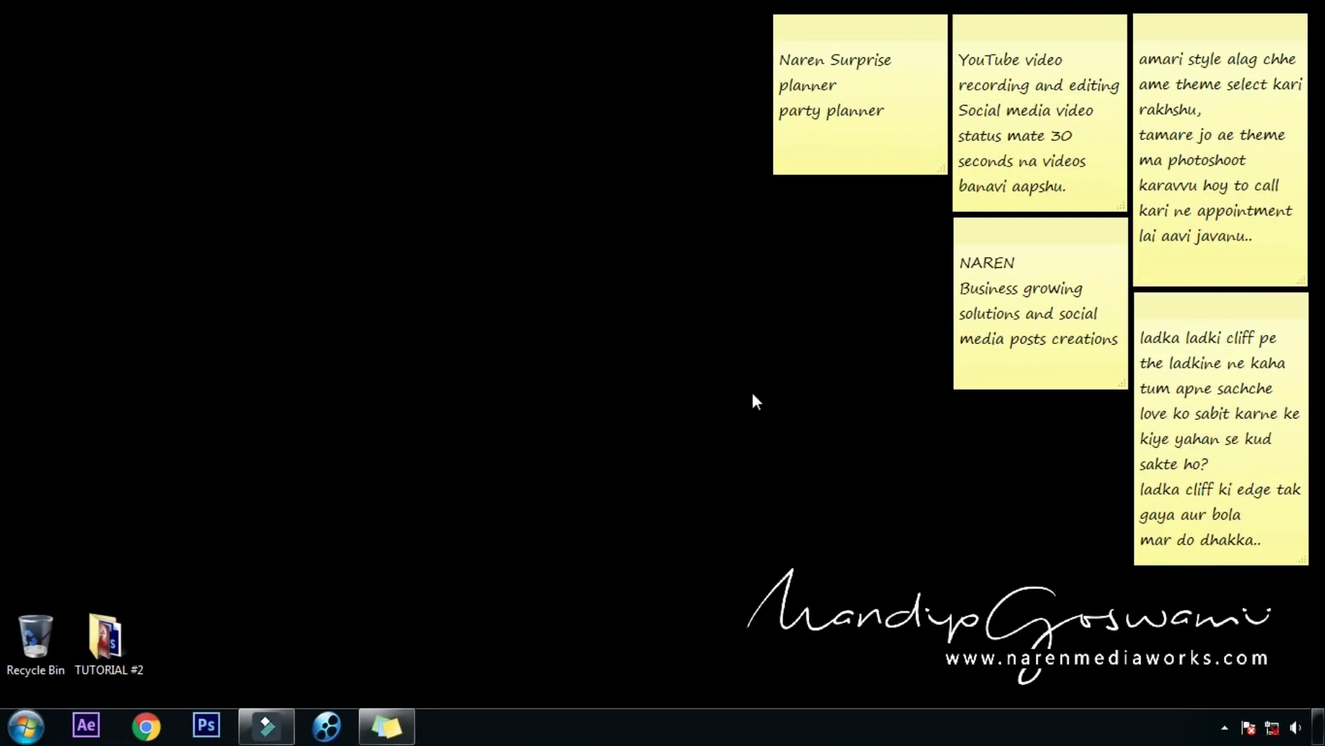
Step: Start Photoshop and close the Color Efex Pro 4 window
click(201, 730)
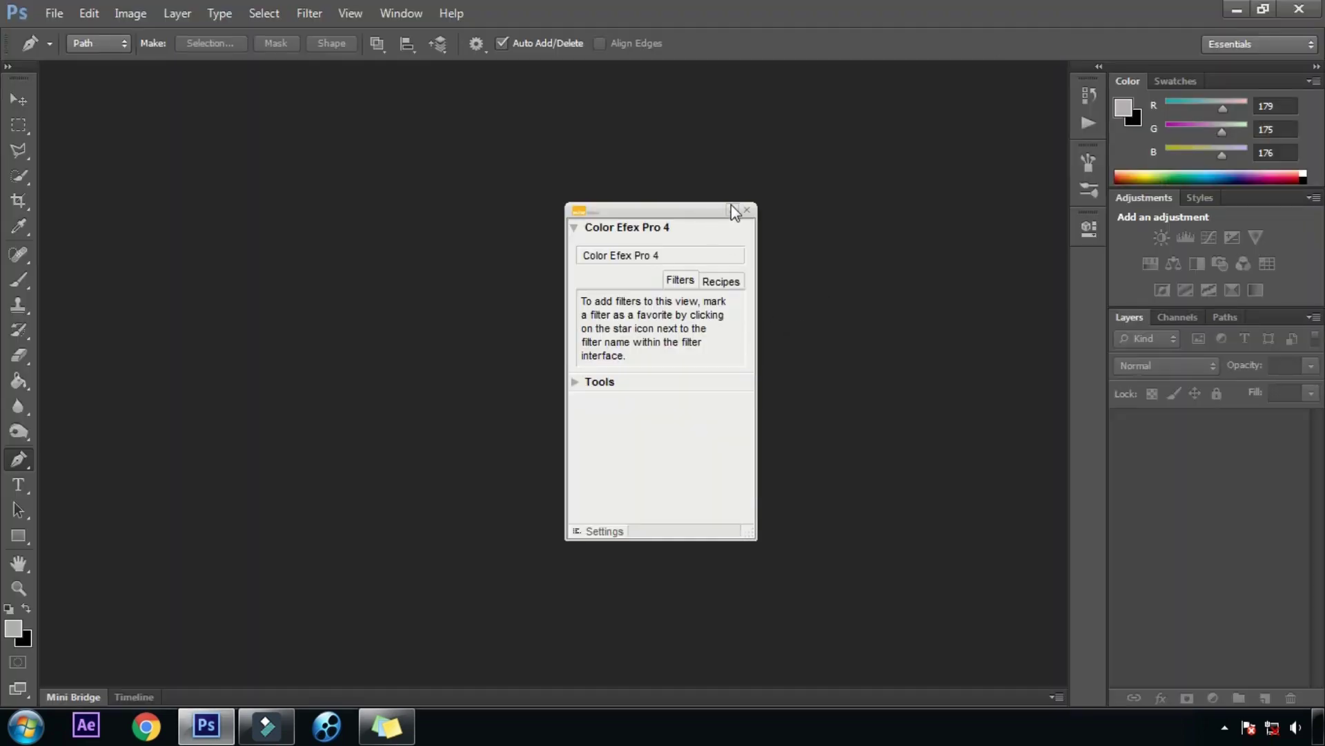
click(747, 211)
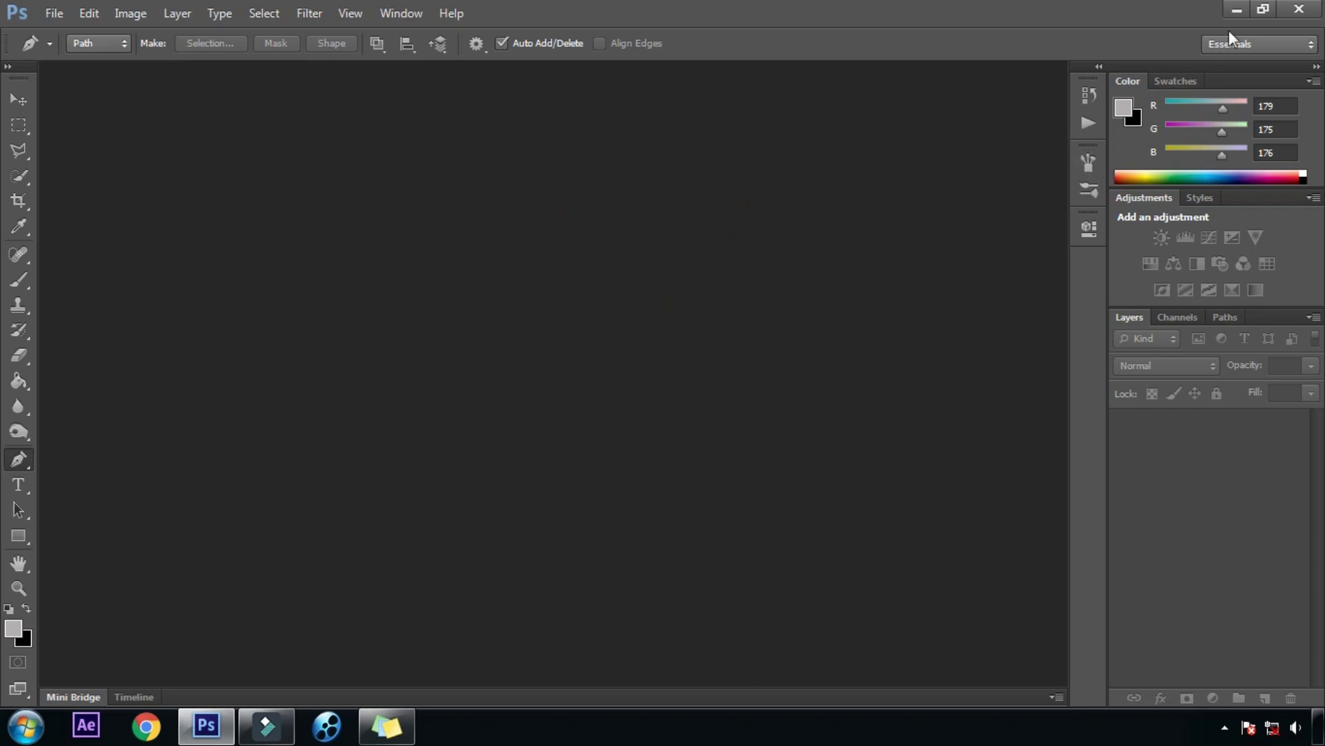
Step: Open the photo dirndl_1_by_jlior-d6mwi2o from the TUTORIAL #2 folder in Photoshop
click(1236, 10)
double_click(110, 643)
click(321, 152)
drag(329, 138, 699, 410)
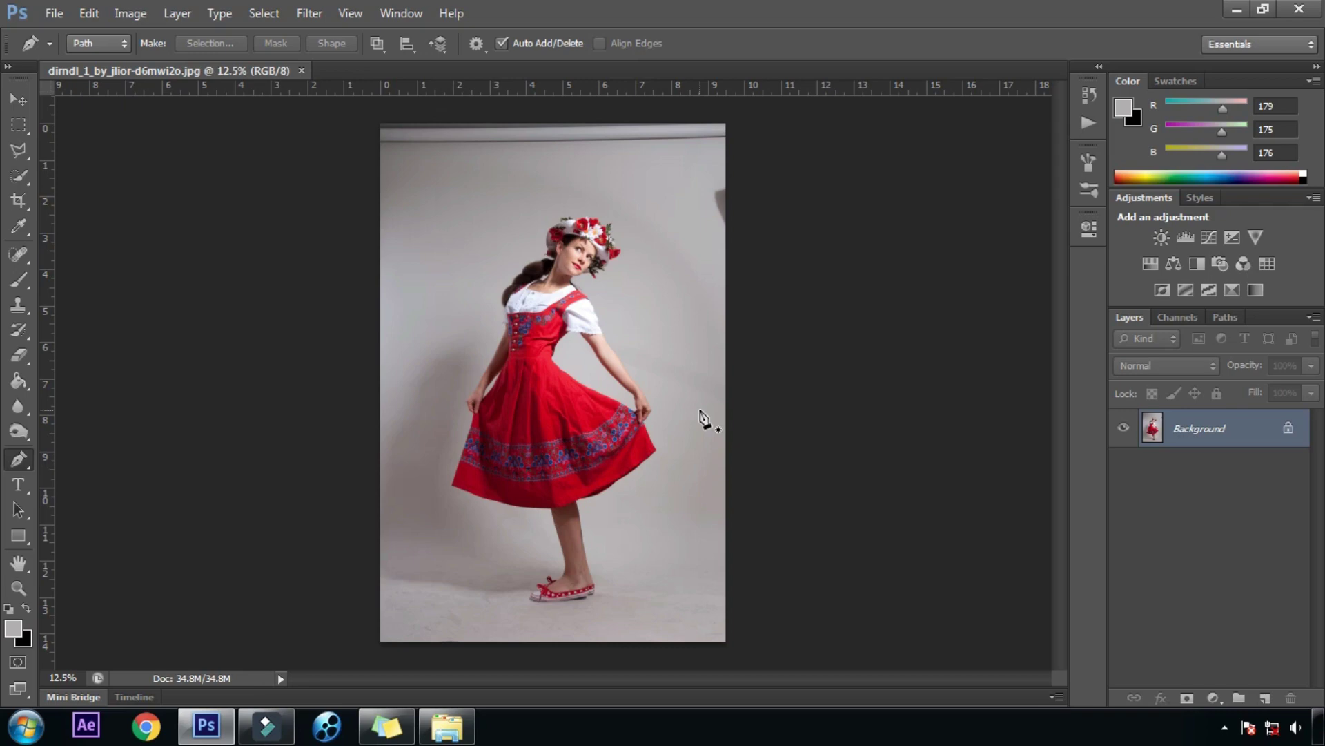
Step: Start a Pen tool path under the front shoe's sole and trace it around the toe tip
key(ctrl+plus)
key(ctrl+plus)
key(ctrl+plus)
key(ctrl+plus)
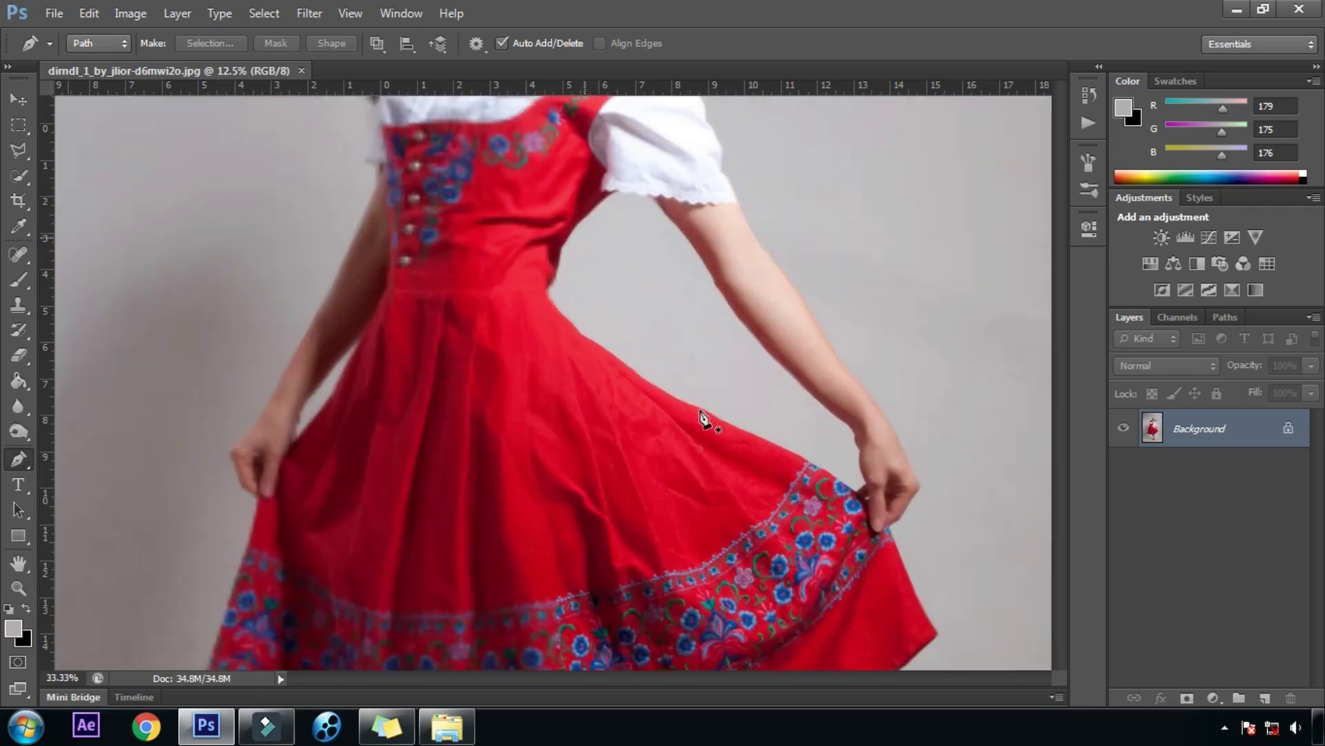
drag(630, 459, 642, 269)
drag(599, 470, 602, 296)
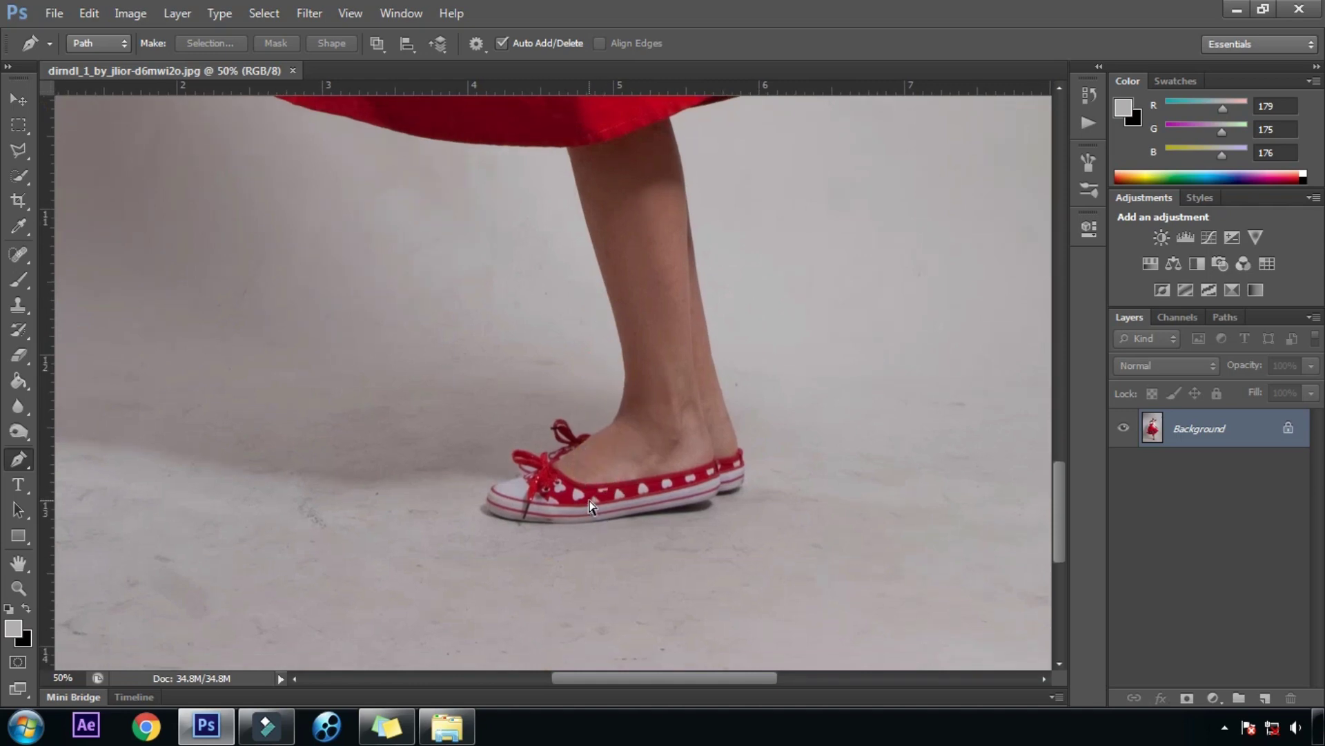
scroll(590, 507, up, 1)
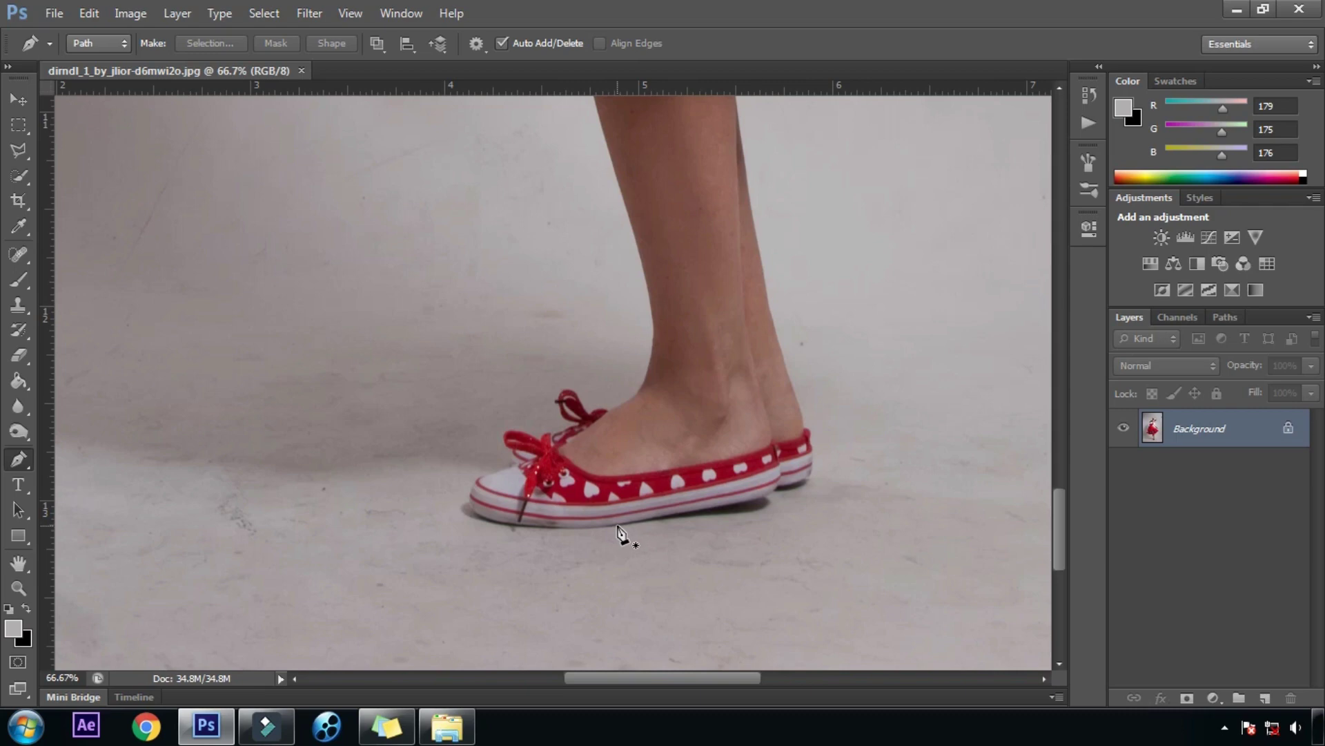
click(617, 526)
mouse_move(550, 527)
mouse_down()
mouse_move(540, 523)
mouse_move(548, 532)
mouse_up()
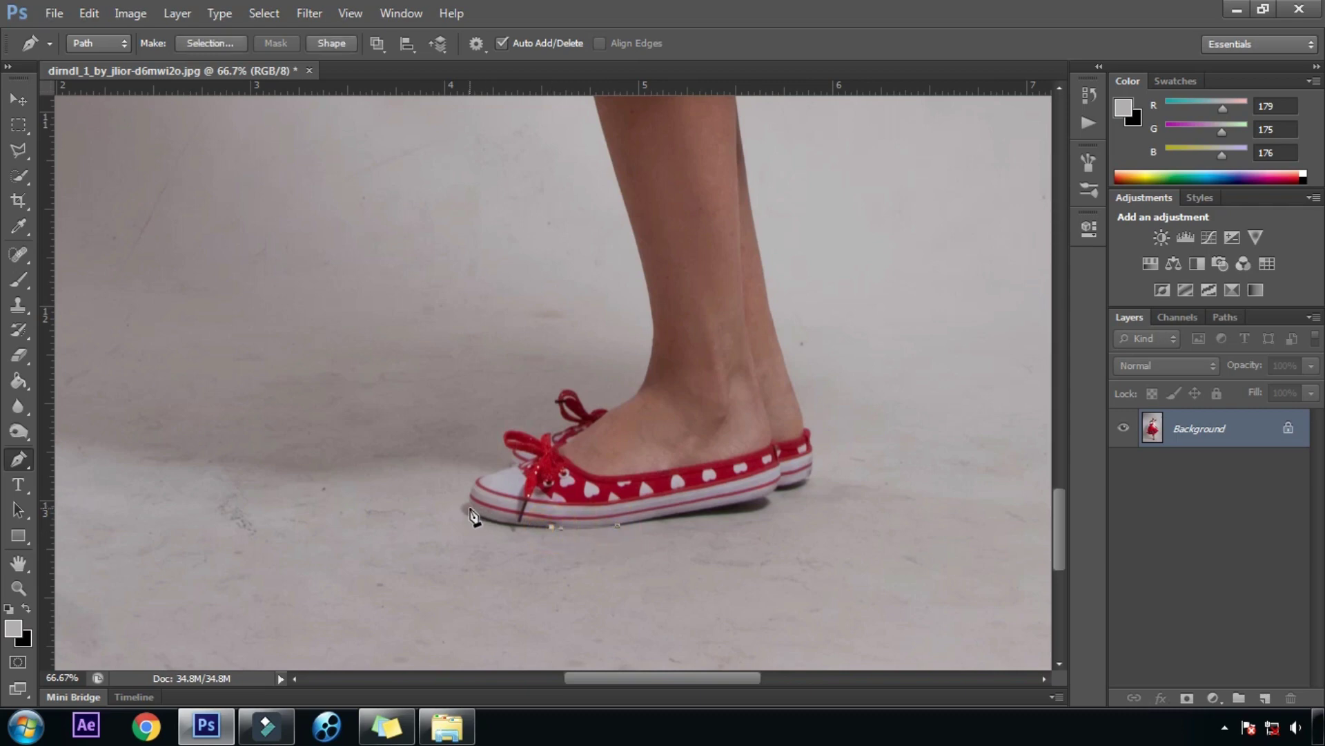
drag(470, 508, 467, 494)
alt+click(470, 507)
Step: Continue the Pen path over the top of the toe and up the outer edge of the front shoe's bow
drag(490, 479, 504, 465)
alt+click(483, 476)
click(510, 466)
drag(511, 454, 523, 428)
click(510, 440)
click(510, 434)
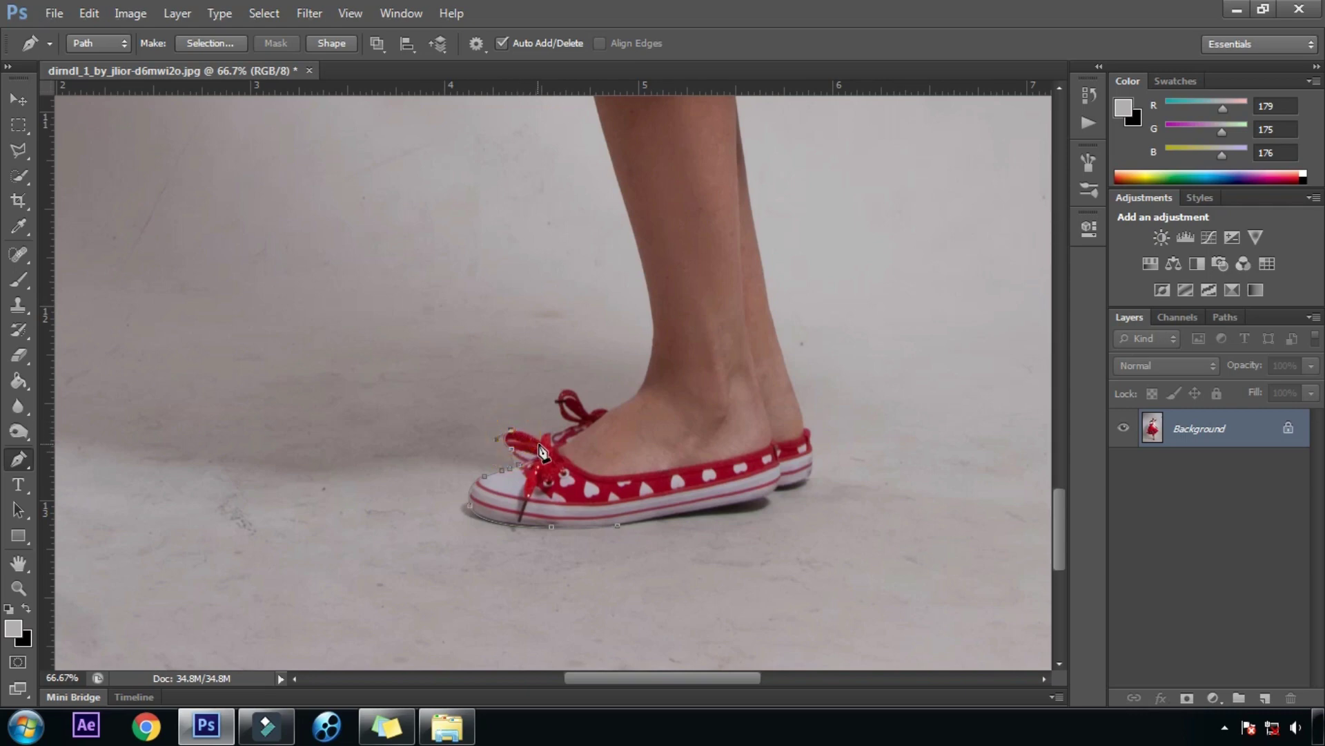
Step: Continue the Pen path past the front bow and around the rear shoe's bow
mouse_move(541, 445)
mouse_down()
mouse_move(547, 461)
mouse_move(561, 444)
mouse_up()
mouse_move(575, 427)
mouse_down()
mouse_move(559, 392)
mouse_move(582, 388)
mouse_move(588, 417)
mouse_up()
alt+click(561, 405)
alt+click(567, 390)
alt+click(583, 409)
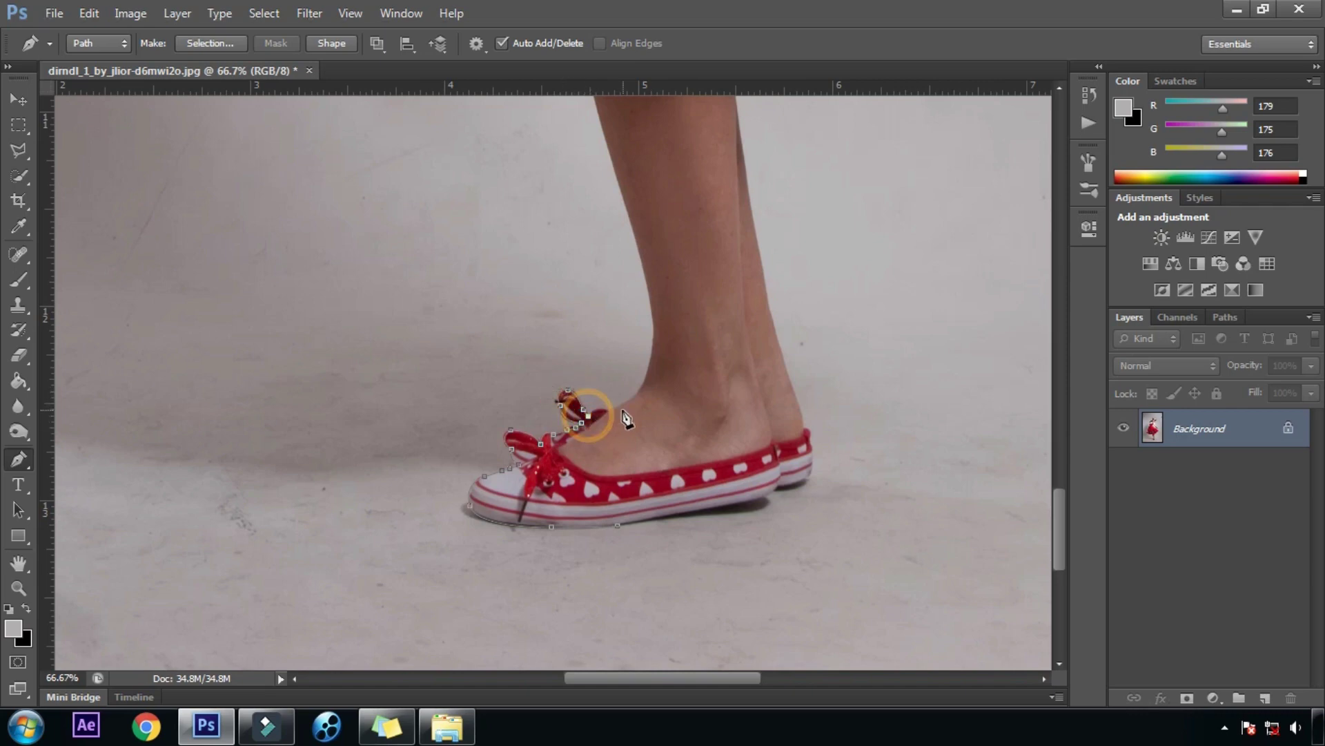
Step: Trace the Pen path from the rear bow up the front edge of the leg to the dress hem
drag(608, 411, 655, 350)
alt+click(648, 373)
drag(649, 290, 702, 399)
alt+click(649, 290)
drag(639, 324, 634, 305)
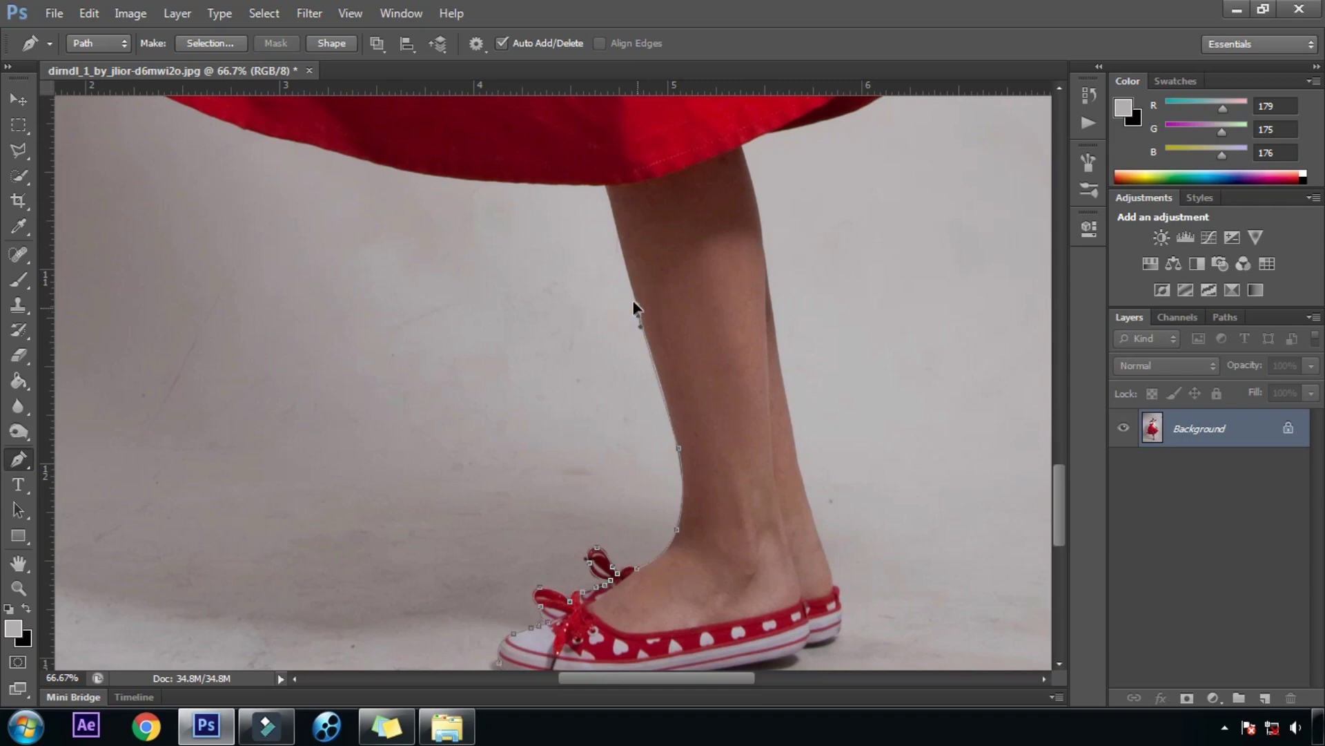
alt+click(638, 315)
drag(615, 214, 612, 207)
alt+click(614, 214)
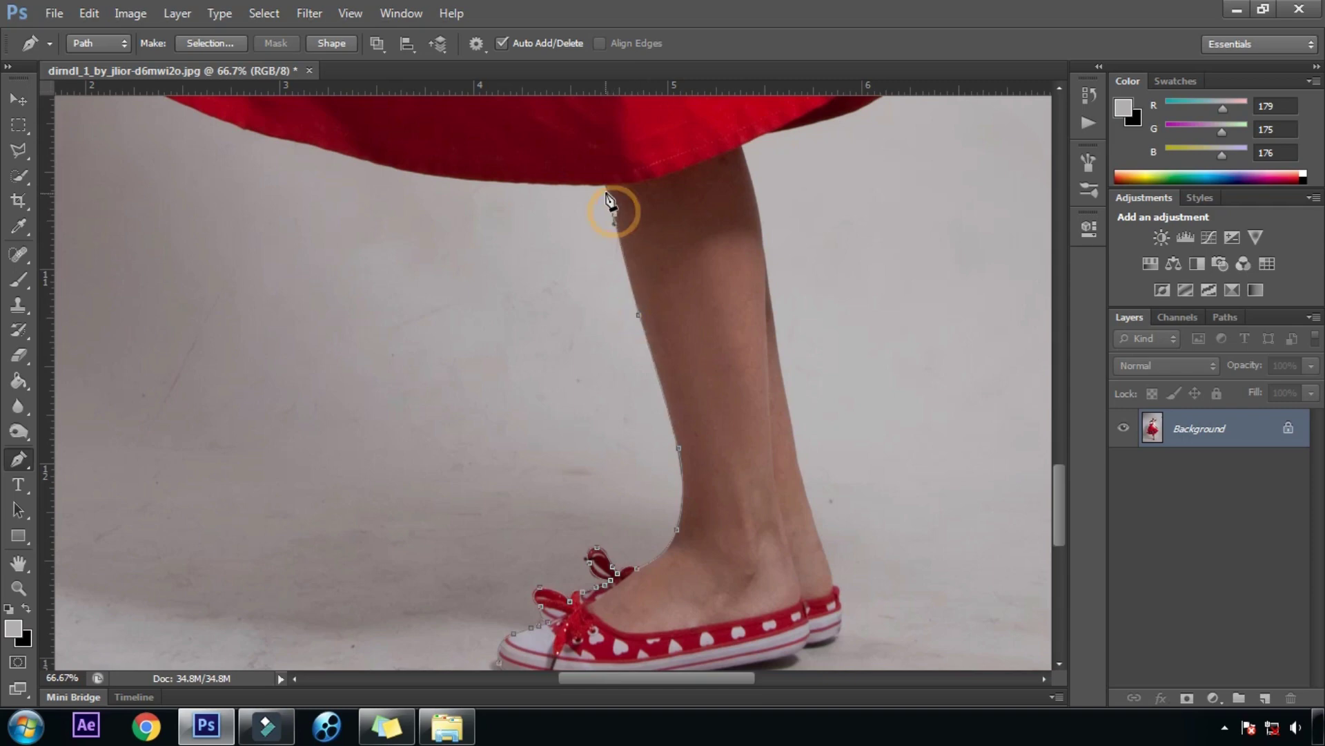
click(605, 186)
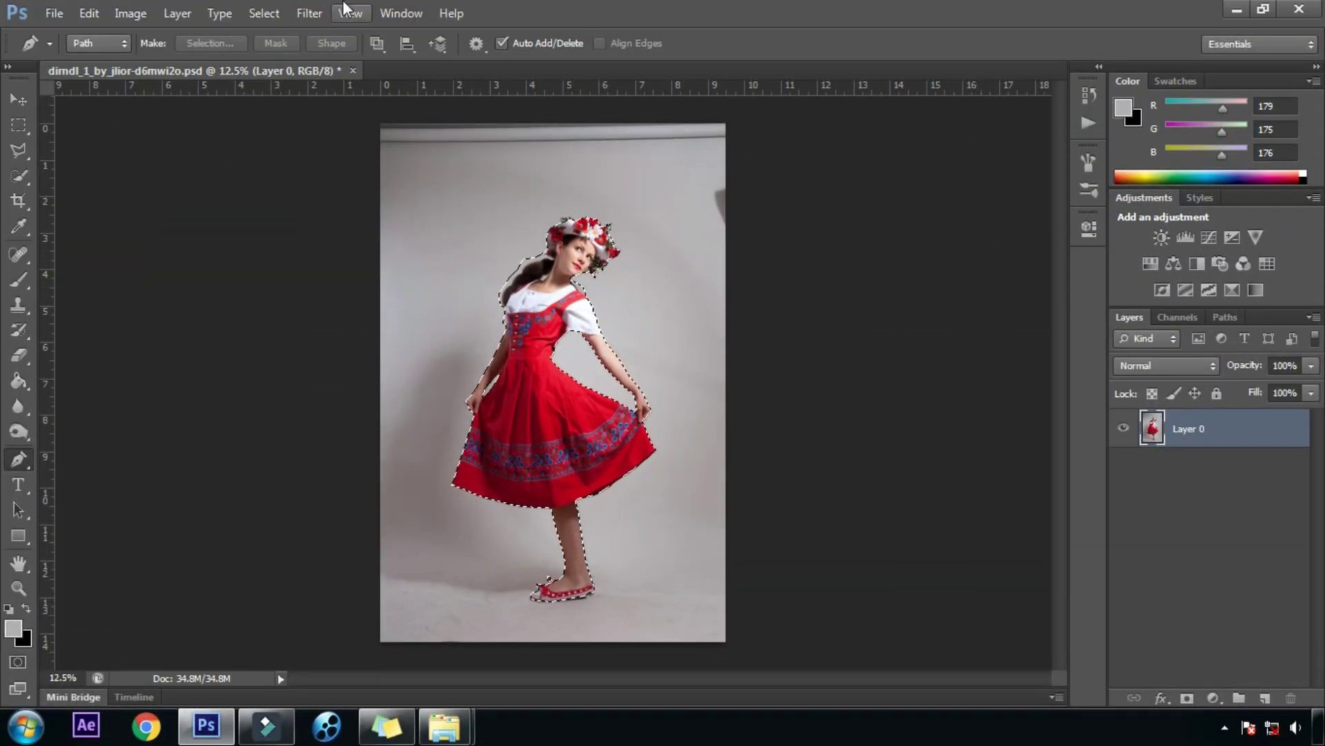
Step: Add a layer mask to Layer 0 from the selection around the woman, and toggle the mask to compare with the original
click(1187, 699)
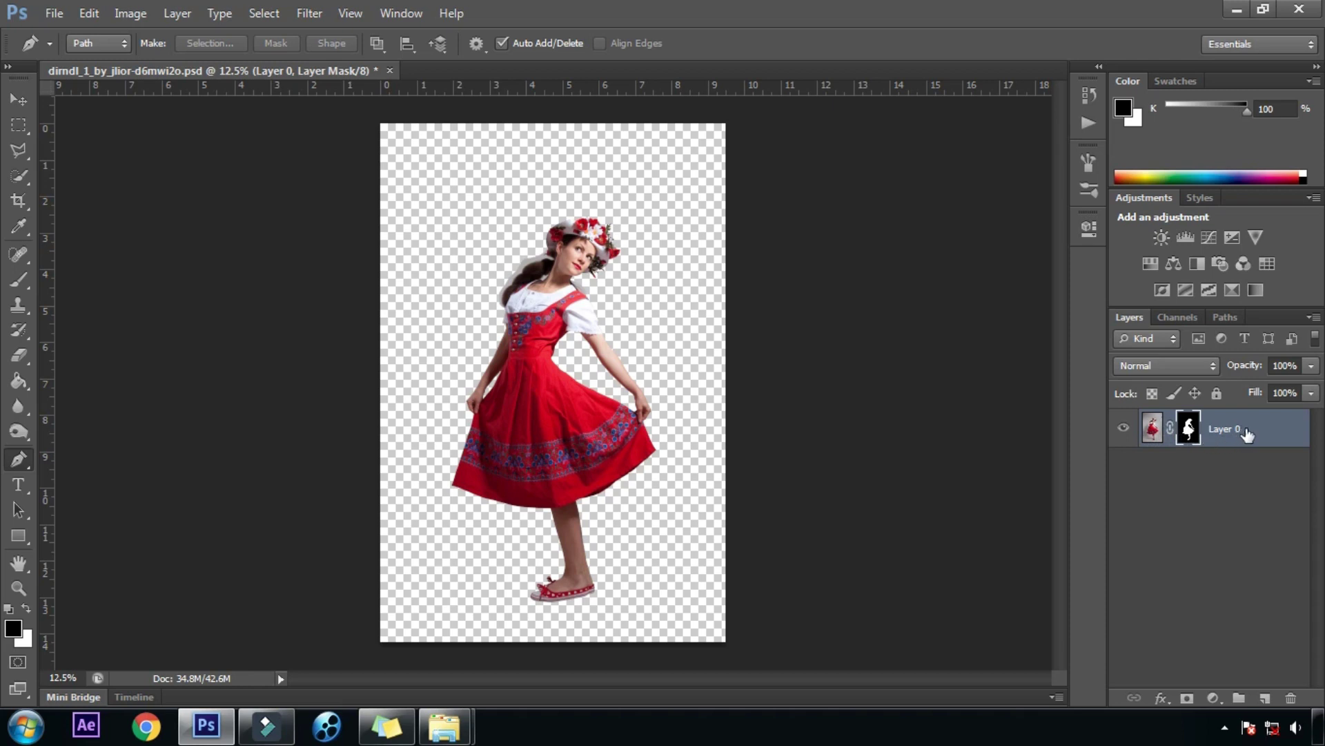
right_click(1270, 433)
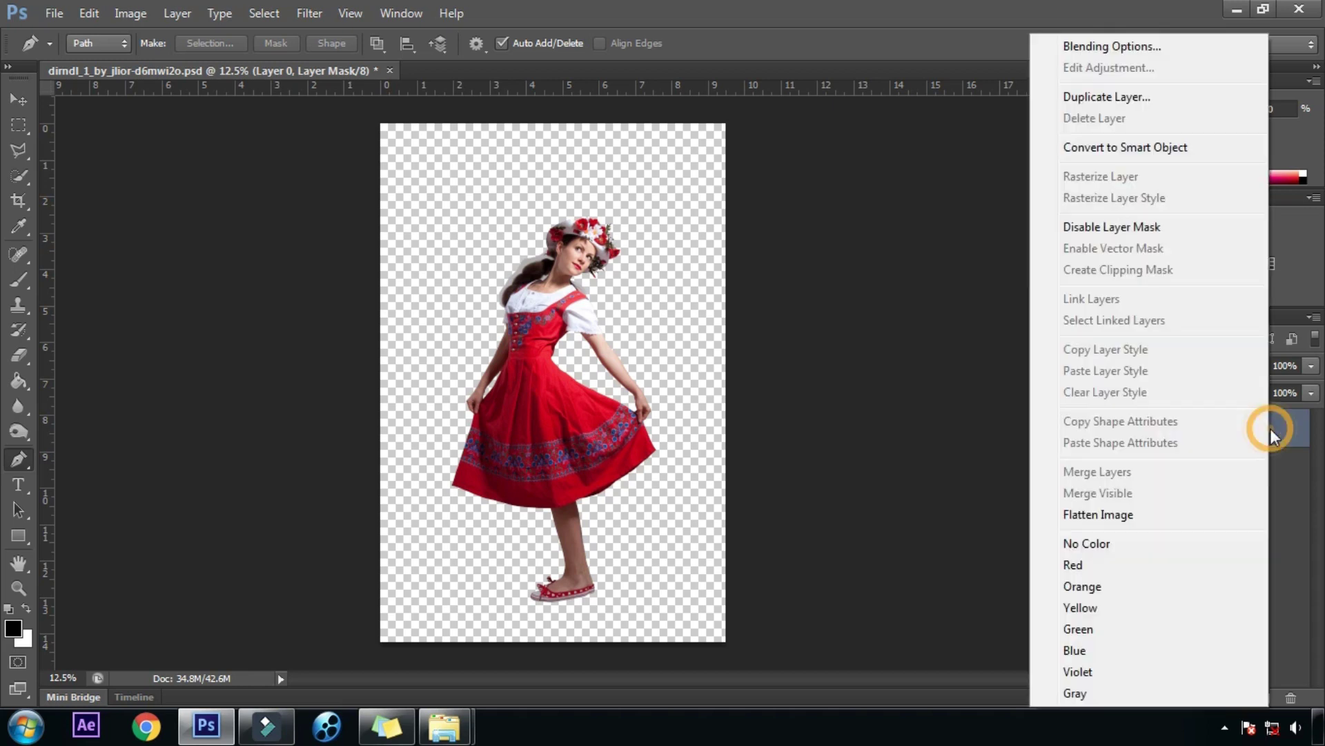
click(1086, 233)
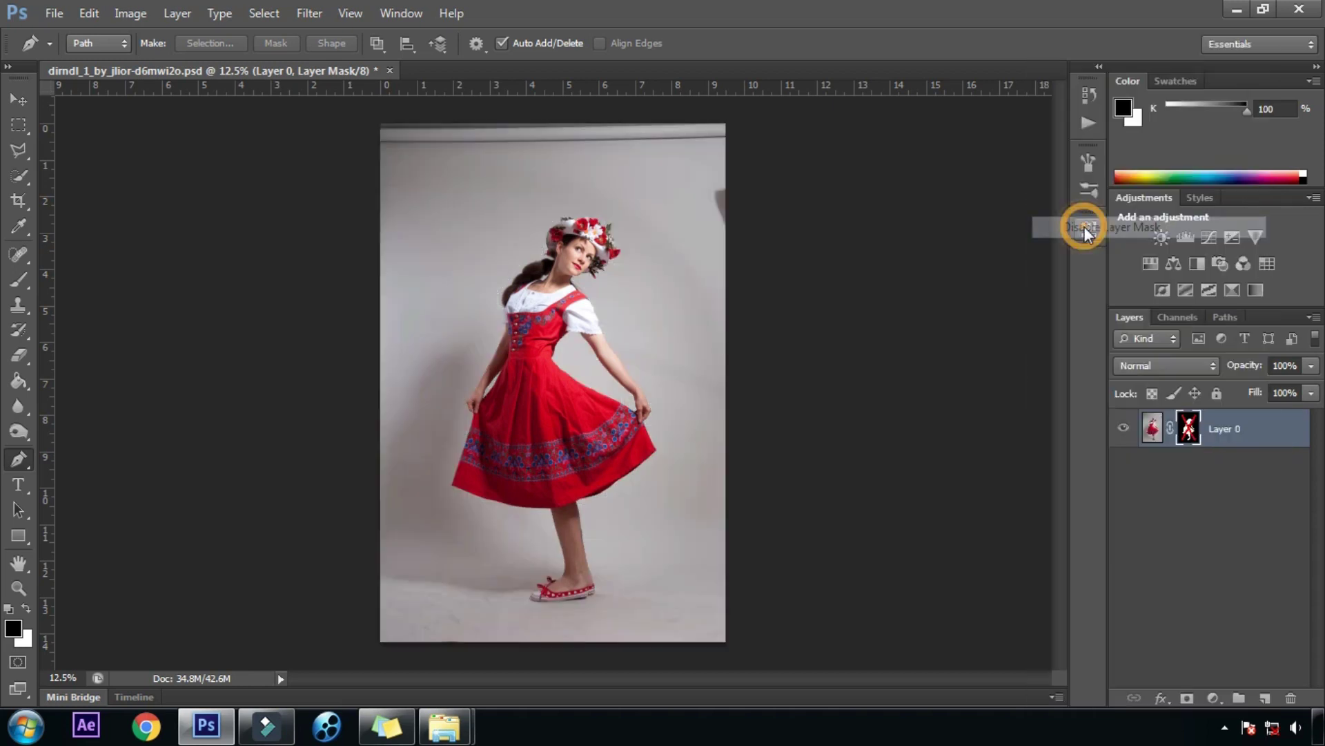
shift+click(1186, 431)
shift+click(1186, 430)
shift+click(1186, 429)
shift+click(1186, 429)
shift+click(1186, 429)
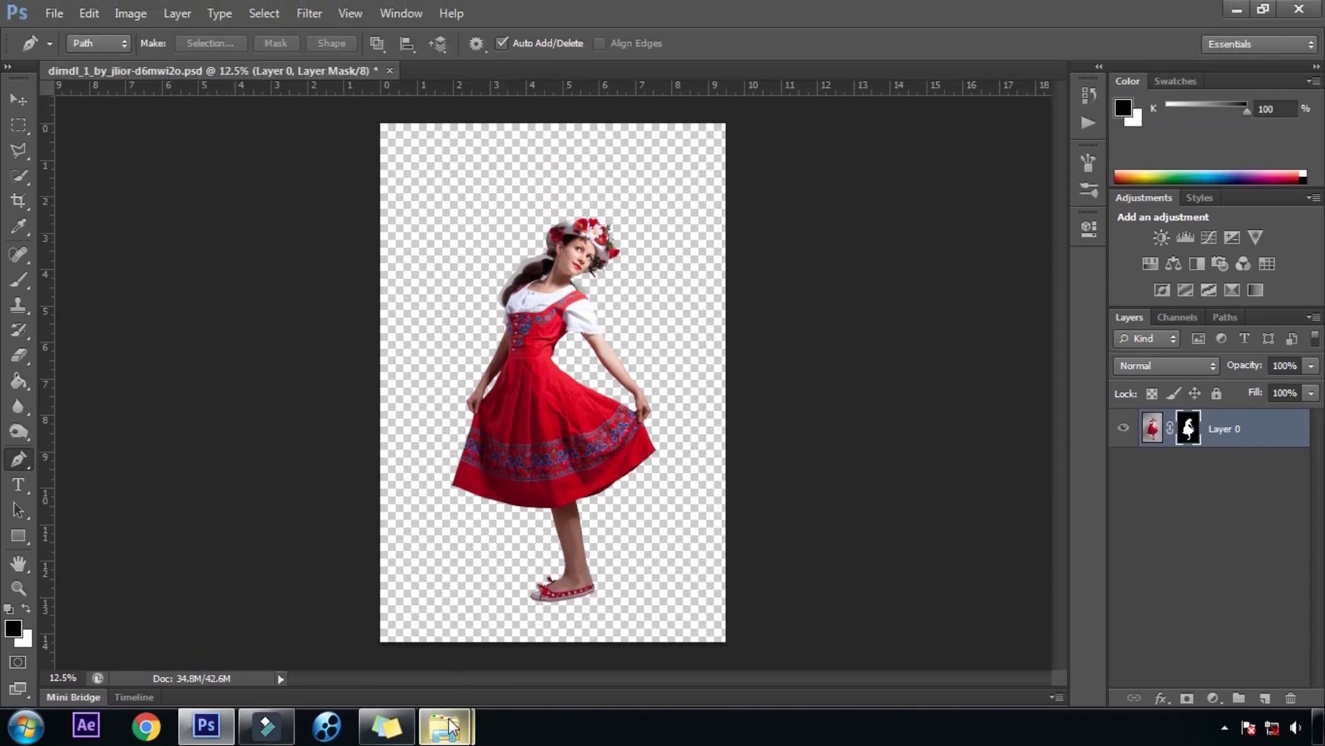
Step: Open the moonlit sea image from the TUTORIAL #2 folder and copy the whole picture into the masked woman's document
mouse_move(456, 728)
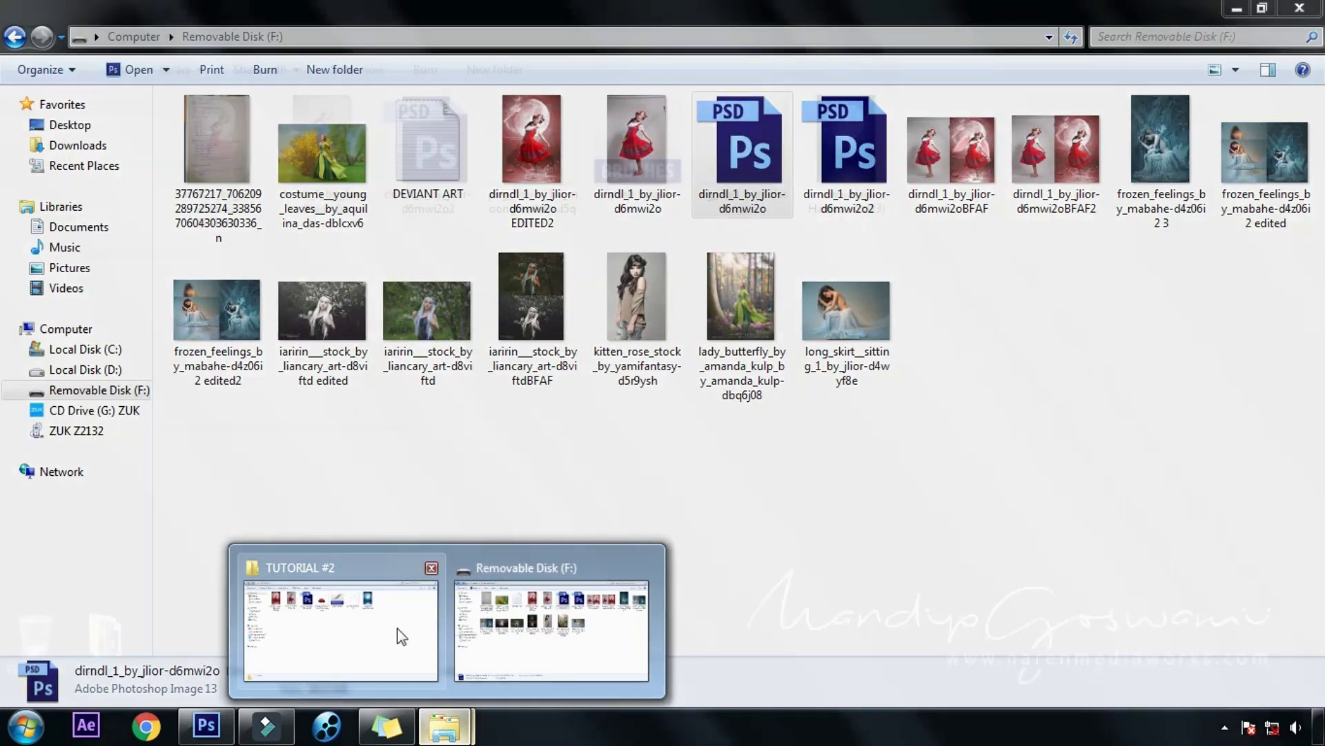
click(396, 627)
click(842, 156)
drag(855, 159, 611, 70)
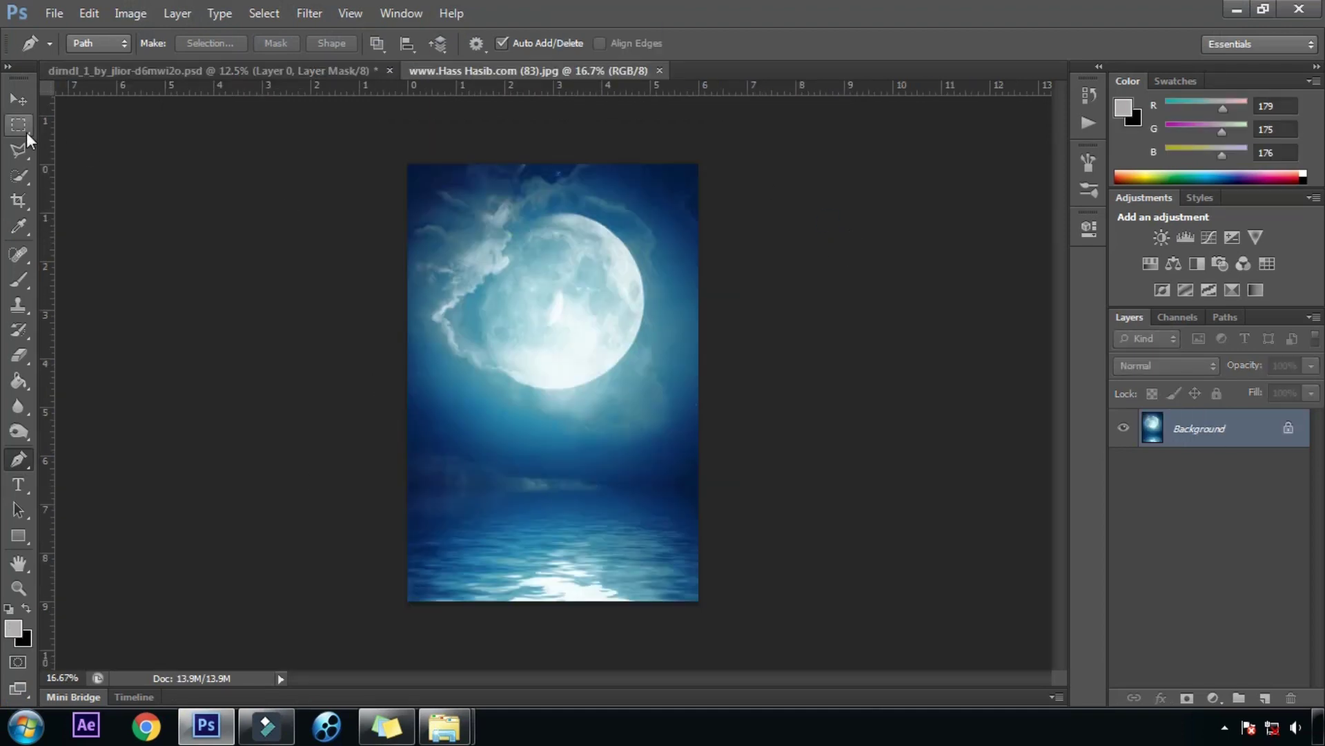
key(ctrl+a)
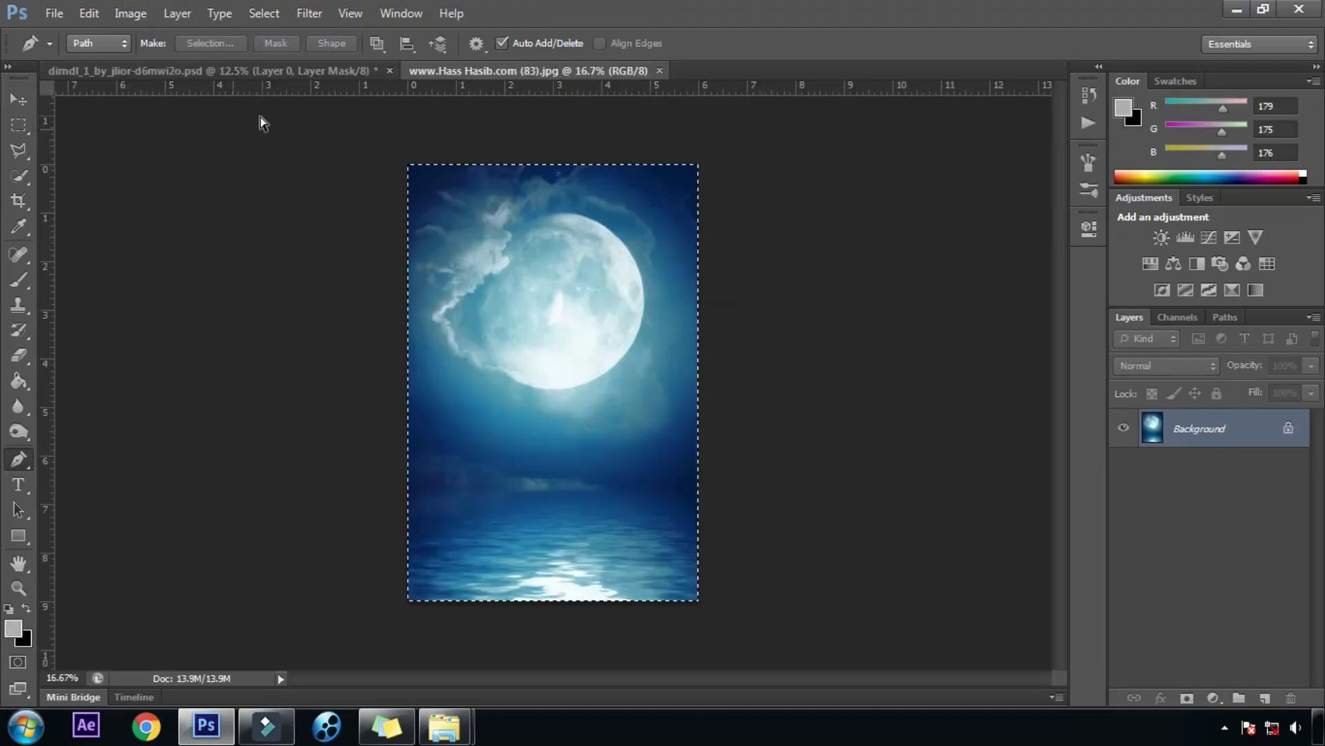
click(313, 69)
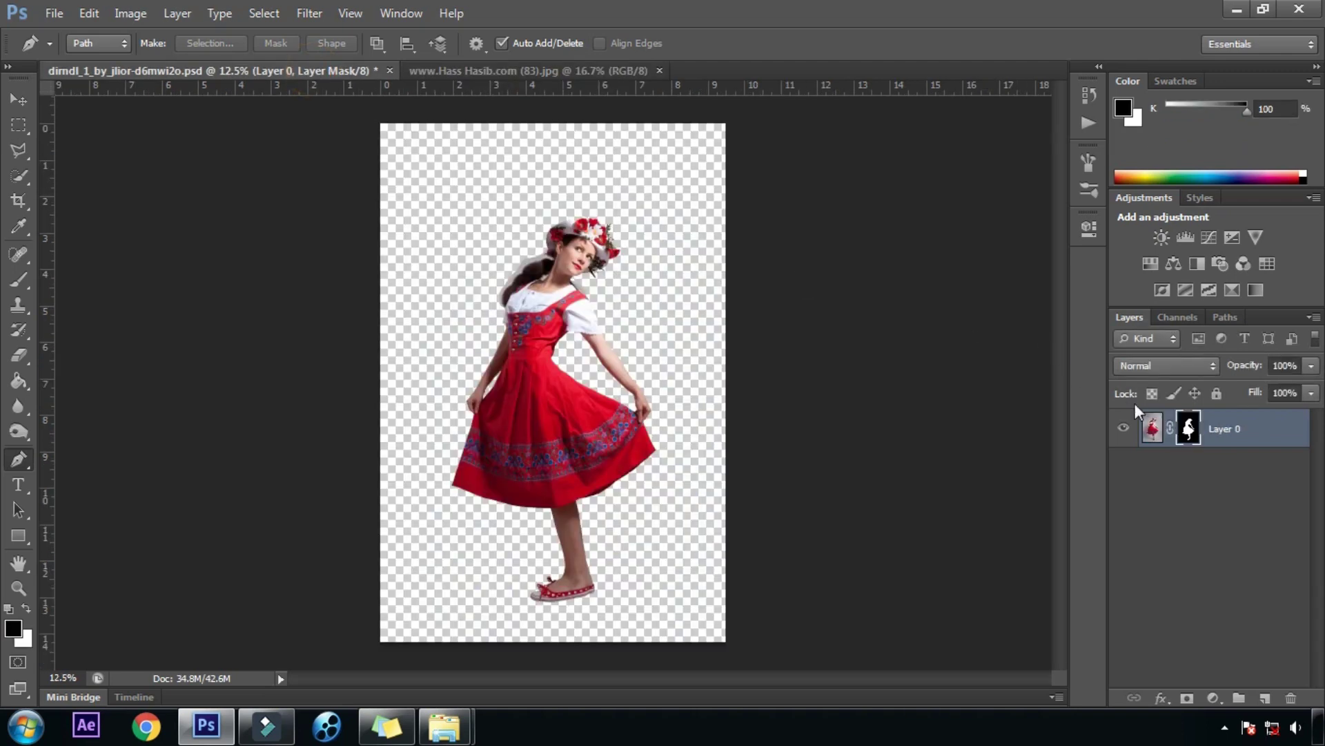
key(ctrl+v)
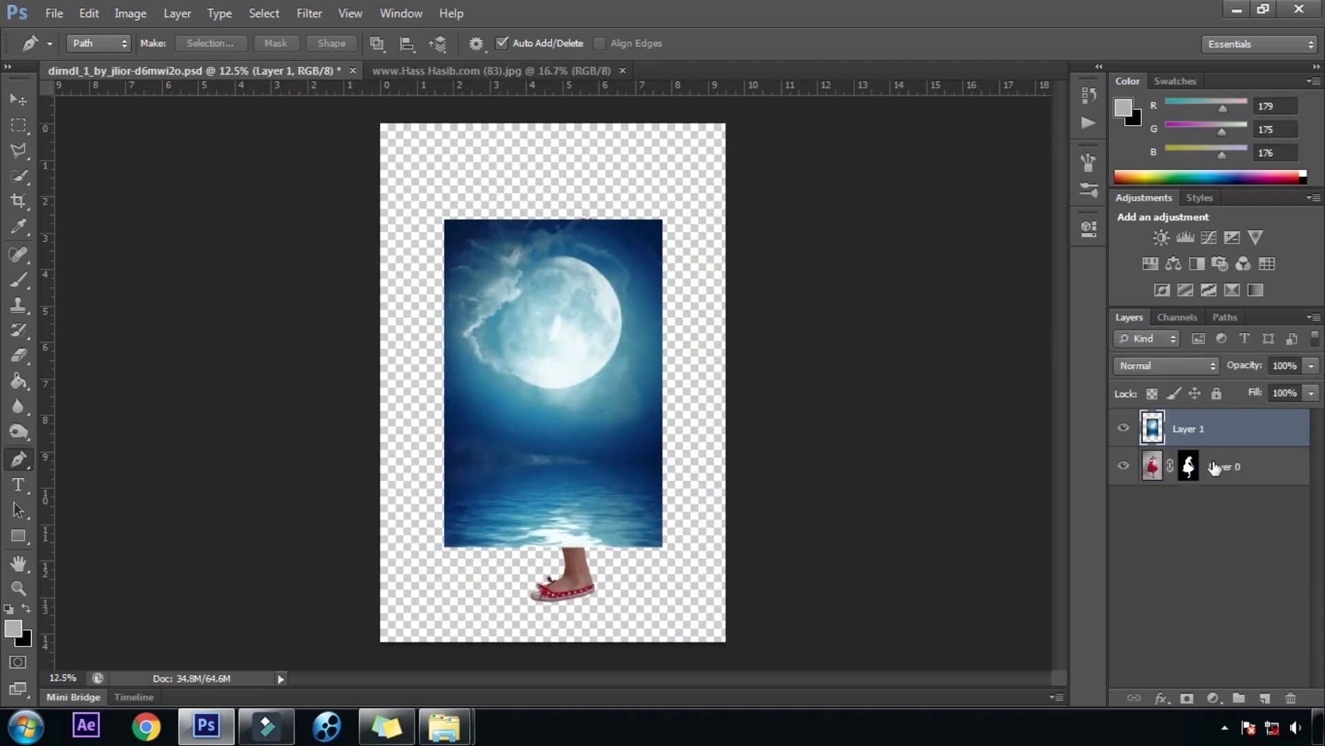
Step: Place the moonlit sea layer beneath Layer 0 and move it to the canvas's upper-left corner
drag(1261, 426, 1255, 484)
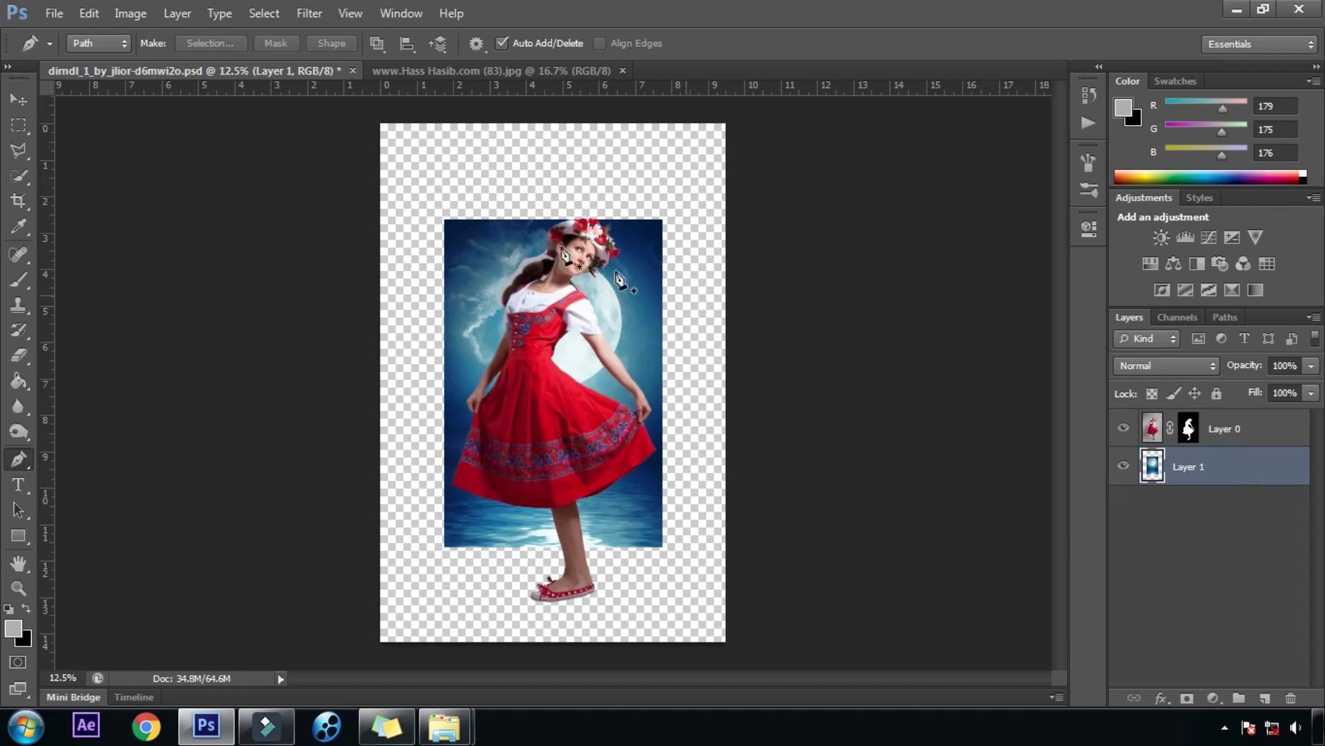
key(v)
drag(469, 243, 404, 167)
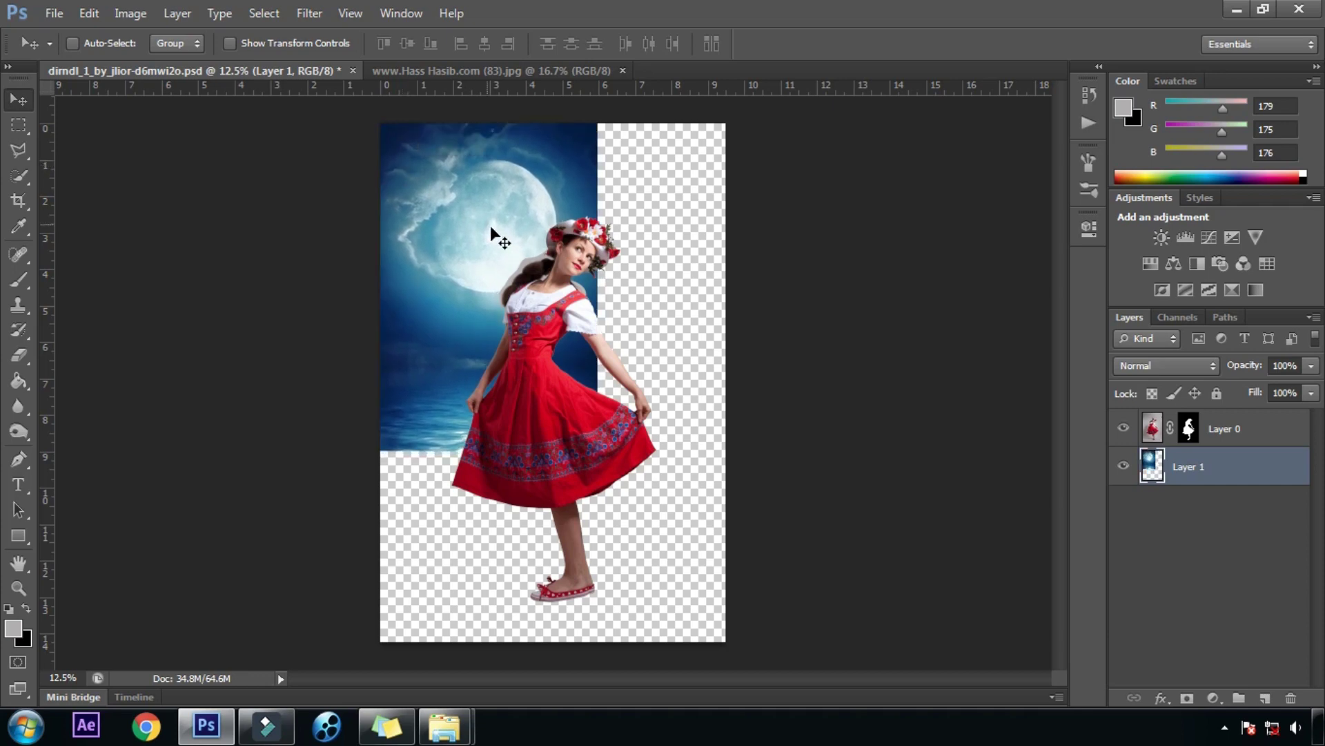
Step: Scale the moonlit sea layer to about 173% to fill the canvas, and shift it slightly up and to the left
key(ctrl+t)
drag(602, 457, 770, 687)
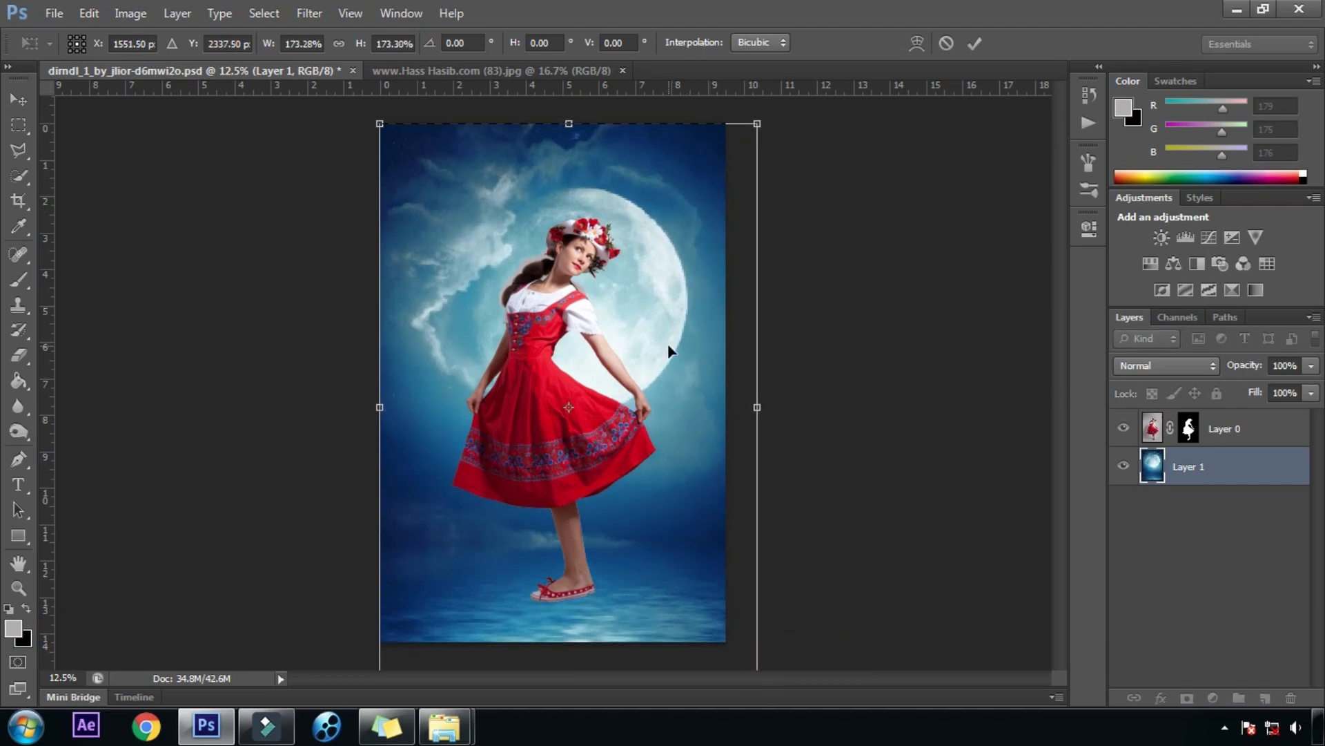
drag(668, 347, 649, 312)
click(974, 44)
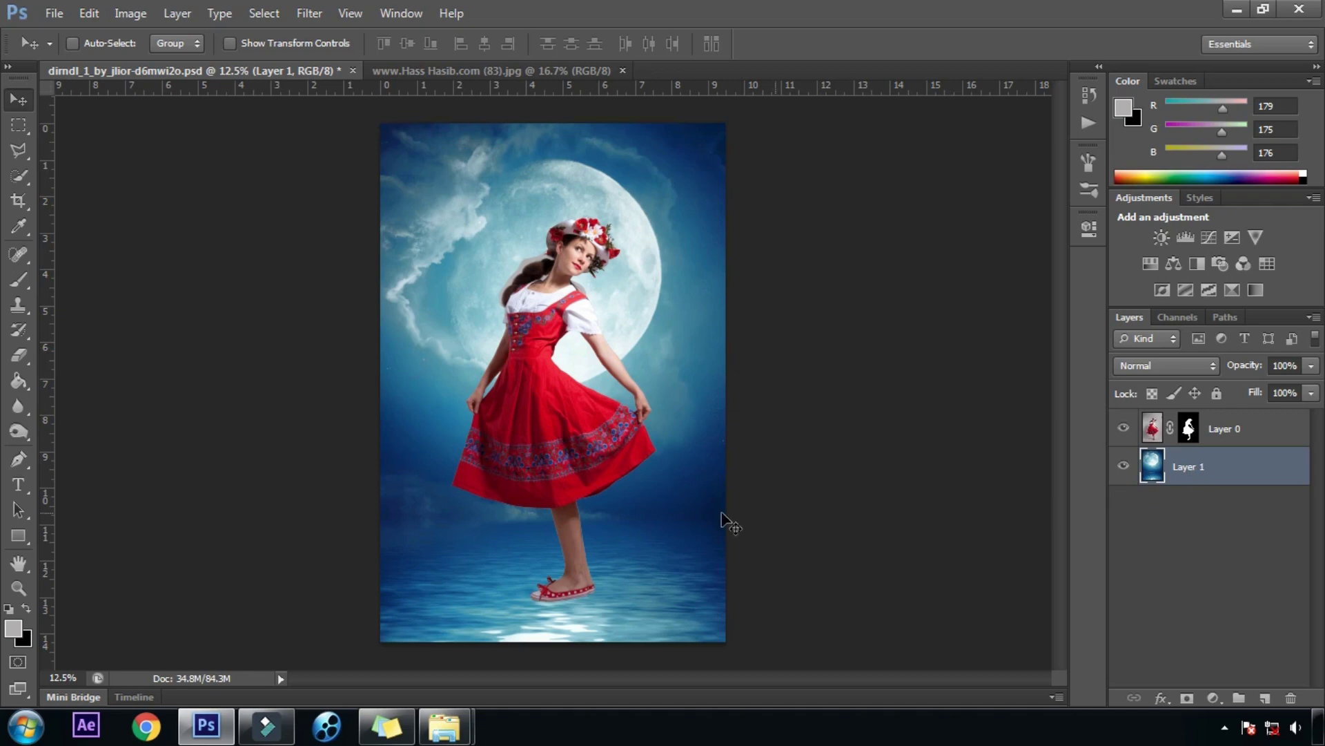
Step: Select the woman's layer at her leg and reposition it slightly over the water
key(ctrl+plus)
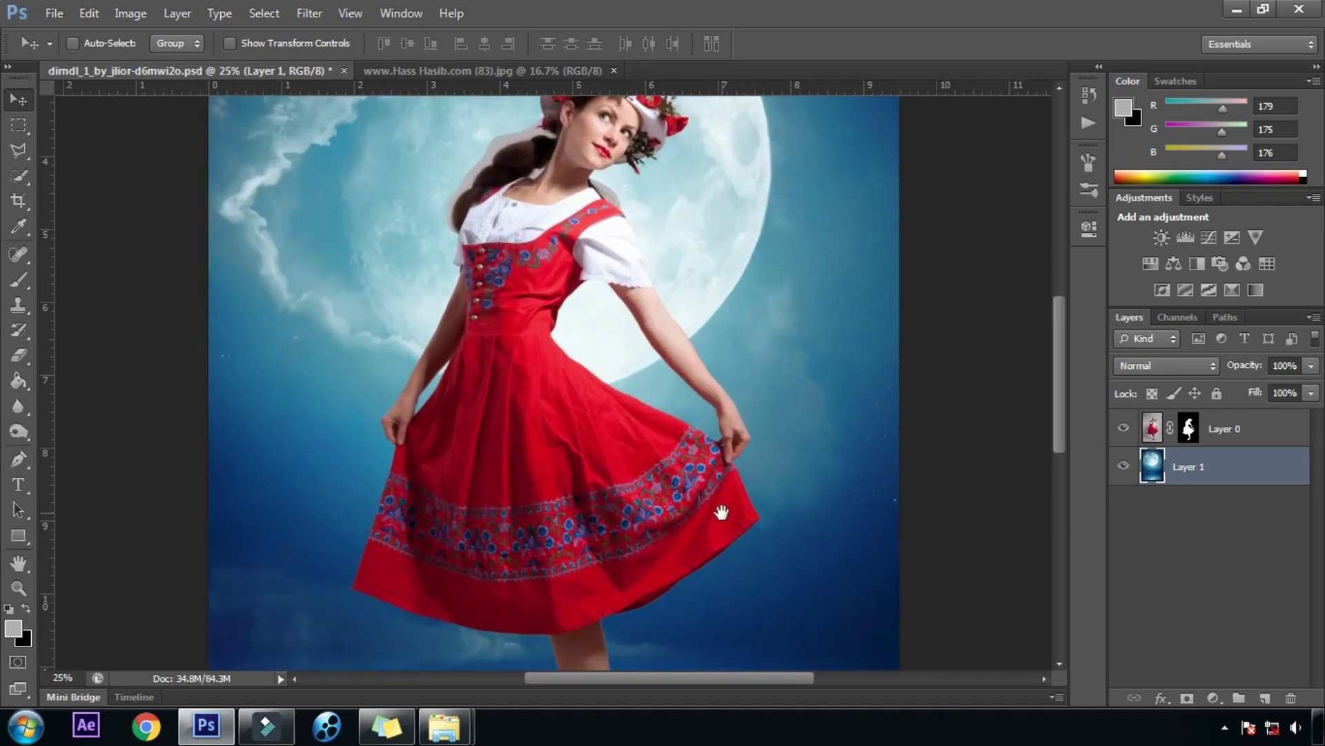
drag(511, 455, 547, 228)
drag(689, 476, 699, 422)
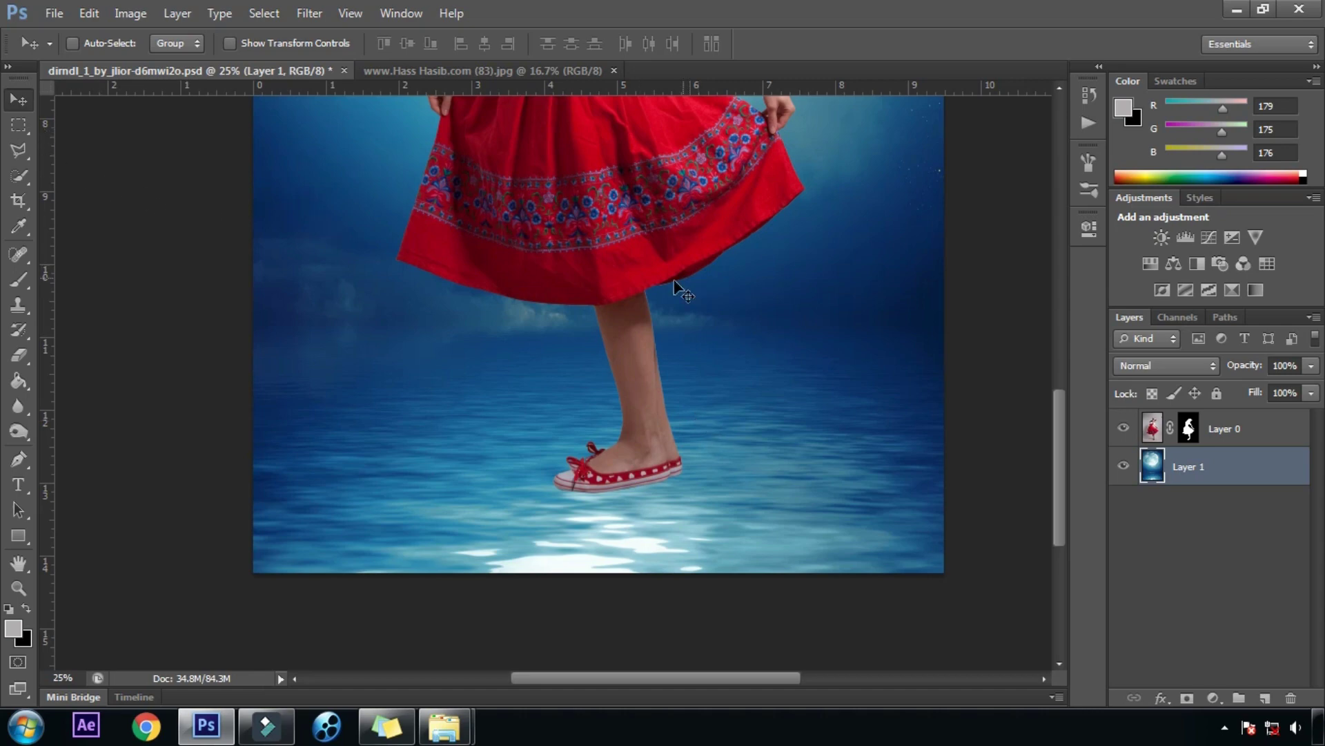
right_click(626, 320)
click(673, 335)
mouse_move(656, 341)
mouse_down()
mouse_move(696, 358)
mouse_move(681, 351)
mouse_up()
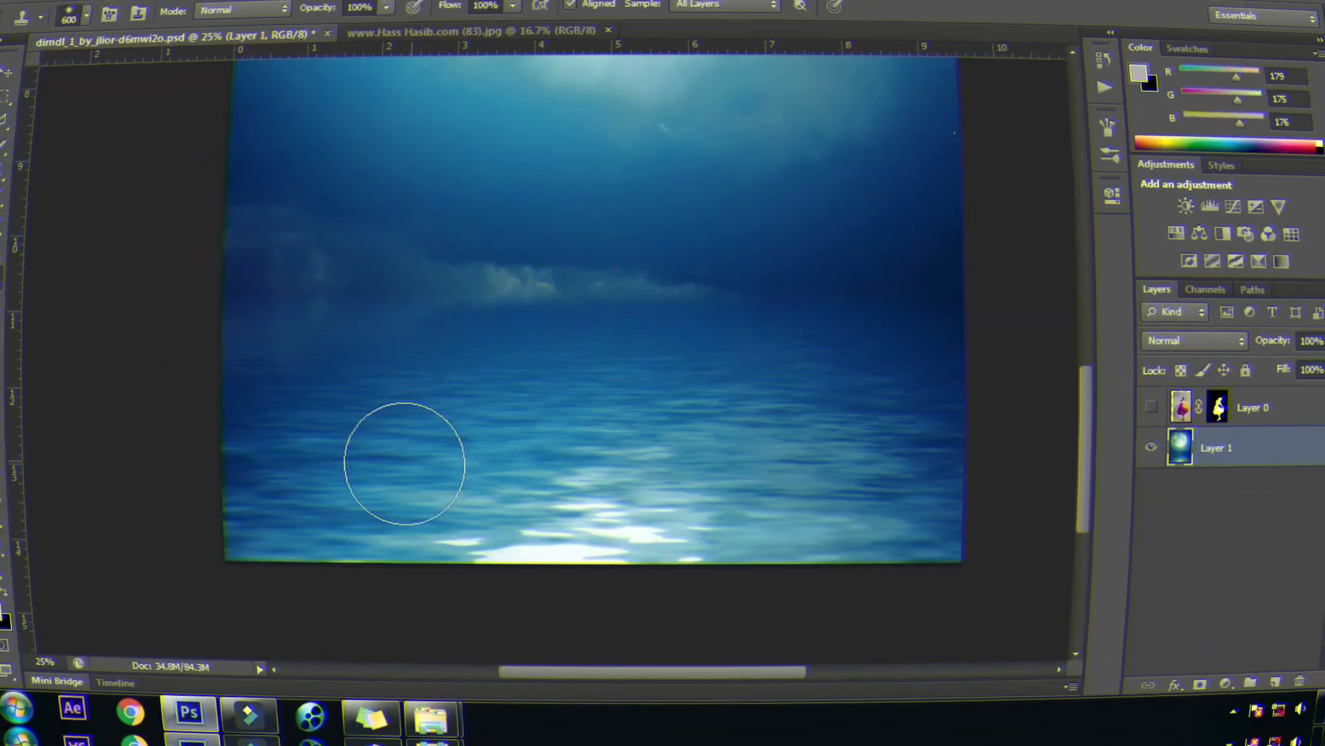
Step: Clone darker water over the bright moonlight reflection along the bottom edge of the sea on Layer 1
alt+click(410, 463)
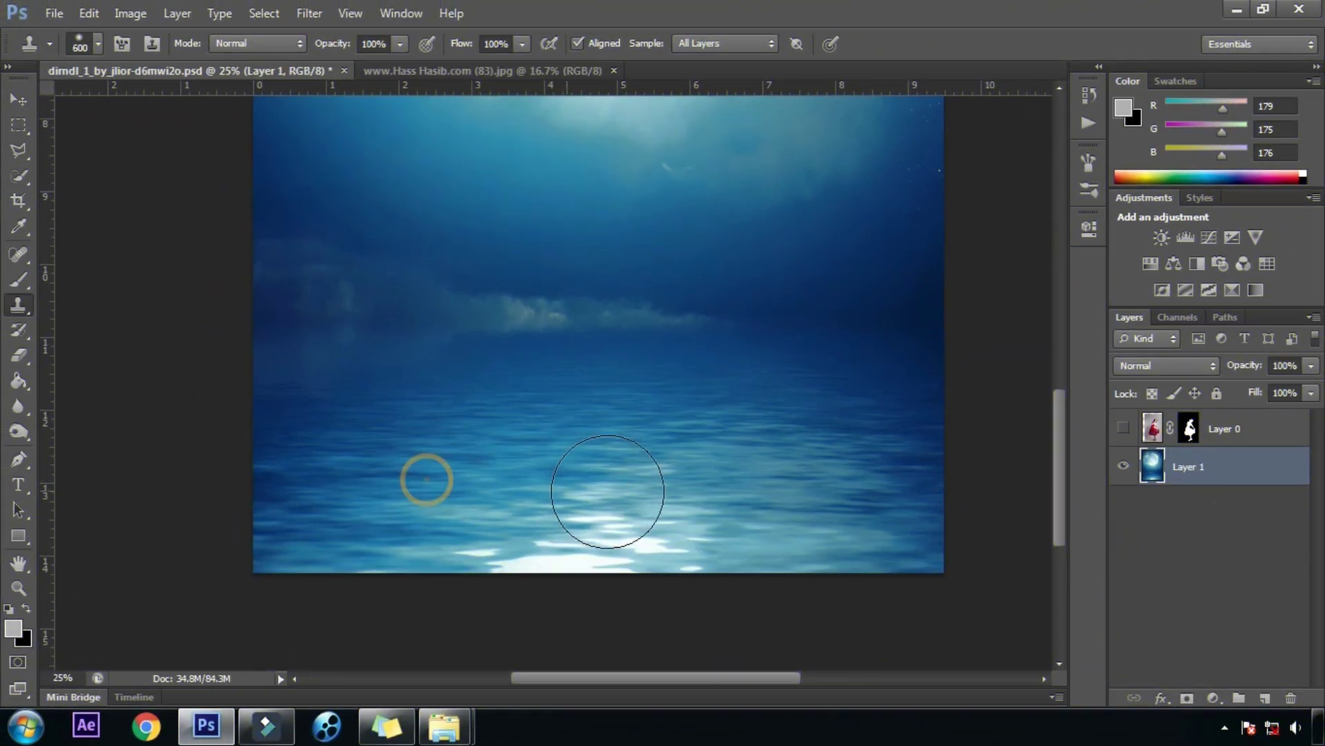
drag(607, 490, 716, 504)
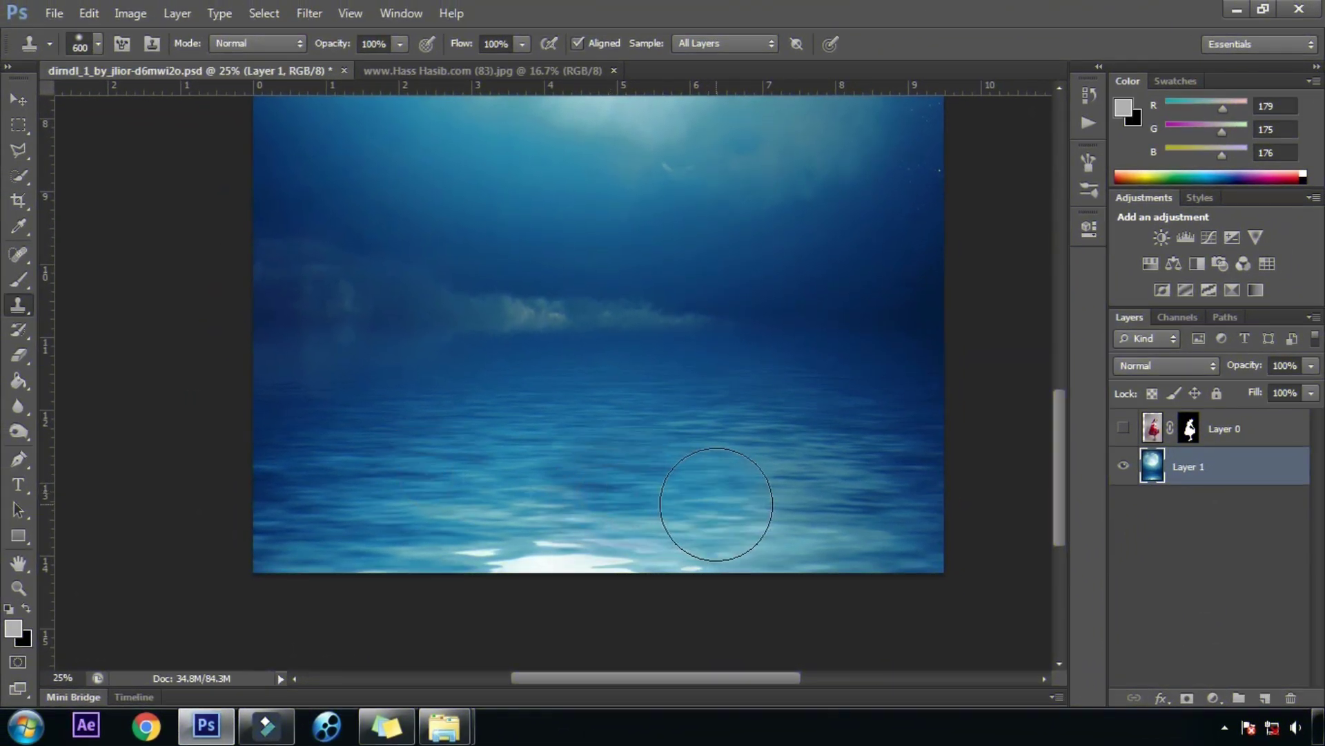
alt+click(338, 531)
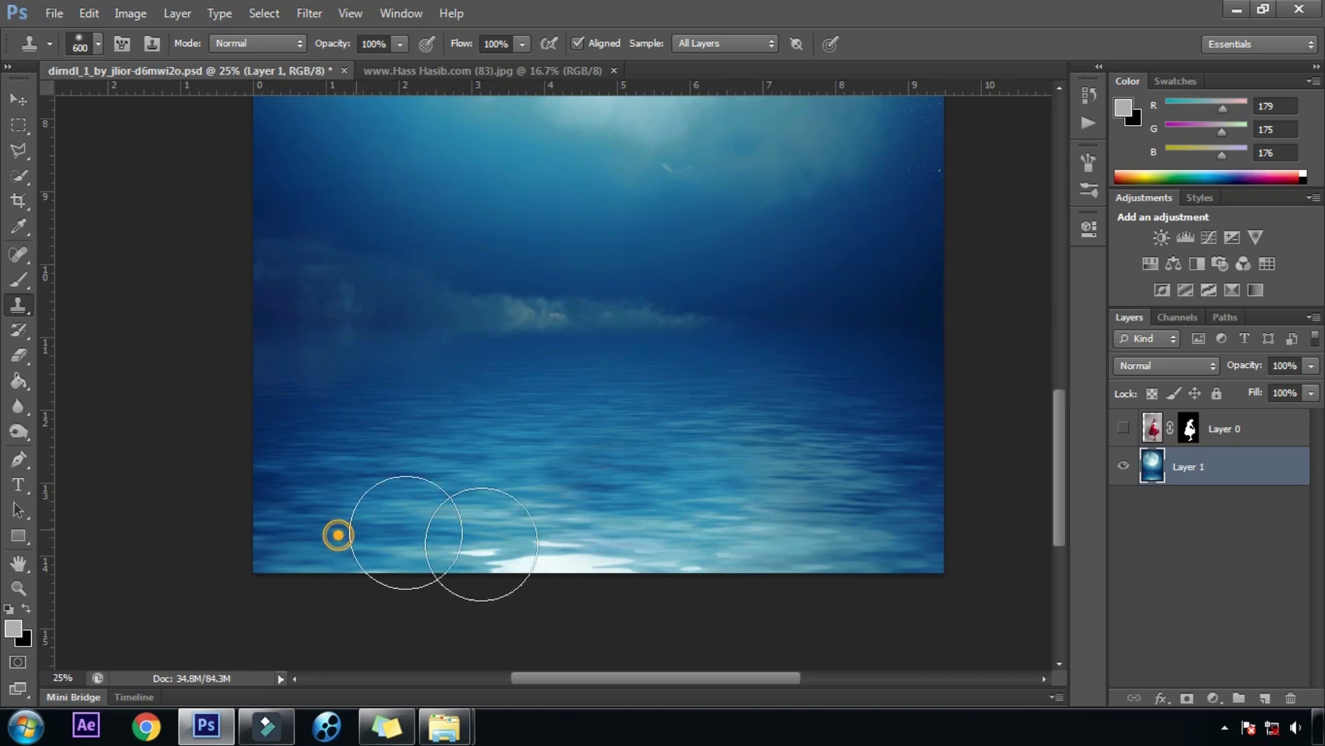
drag(483, 557, 627, 562)
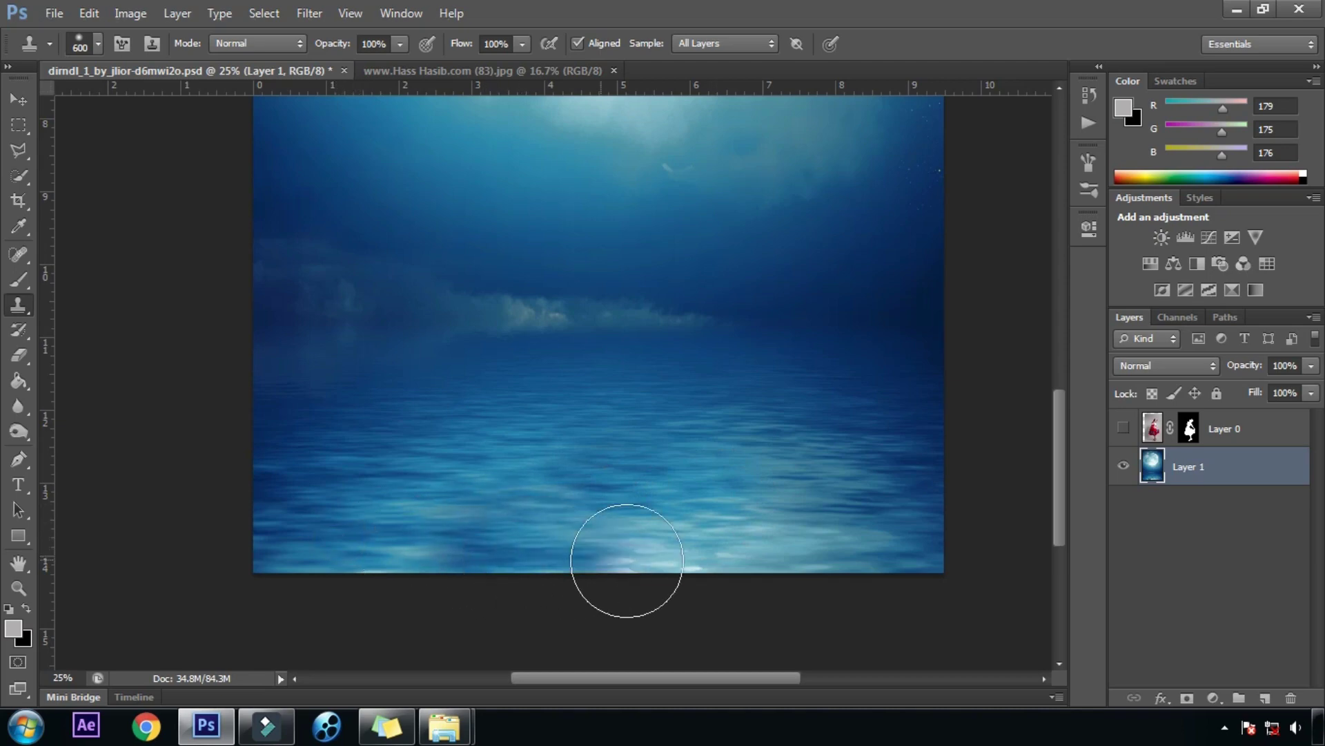
alt+click(394, 523)
mouse_move(542, 583)
mouse_down()
mouse_move(586, 557)
mouse_move(719, 553)
mouse_up()
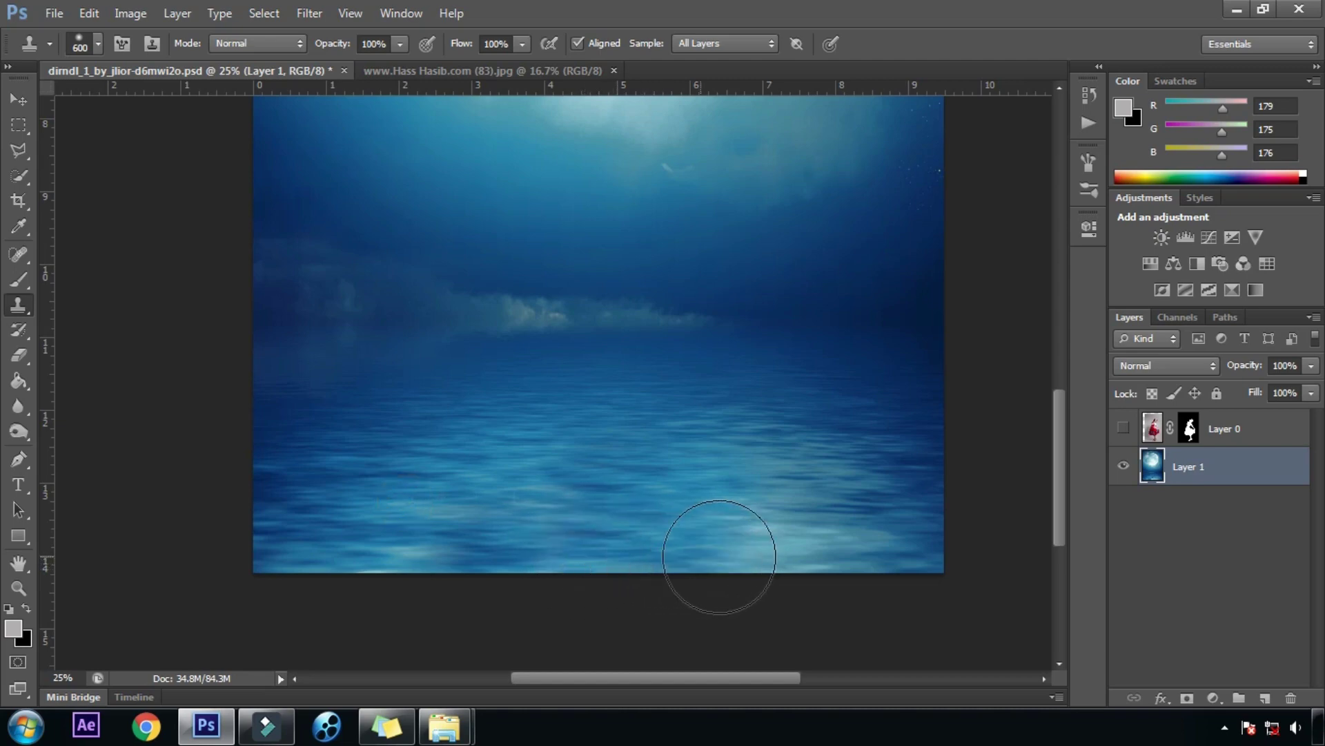
alt+click(382, 503)
drag(359, 545, 411, 556)
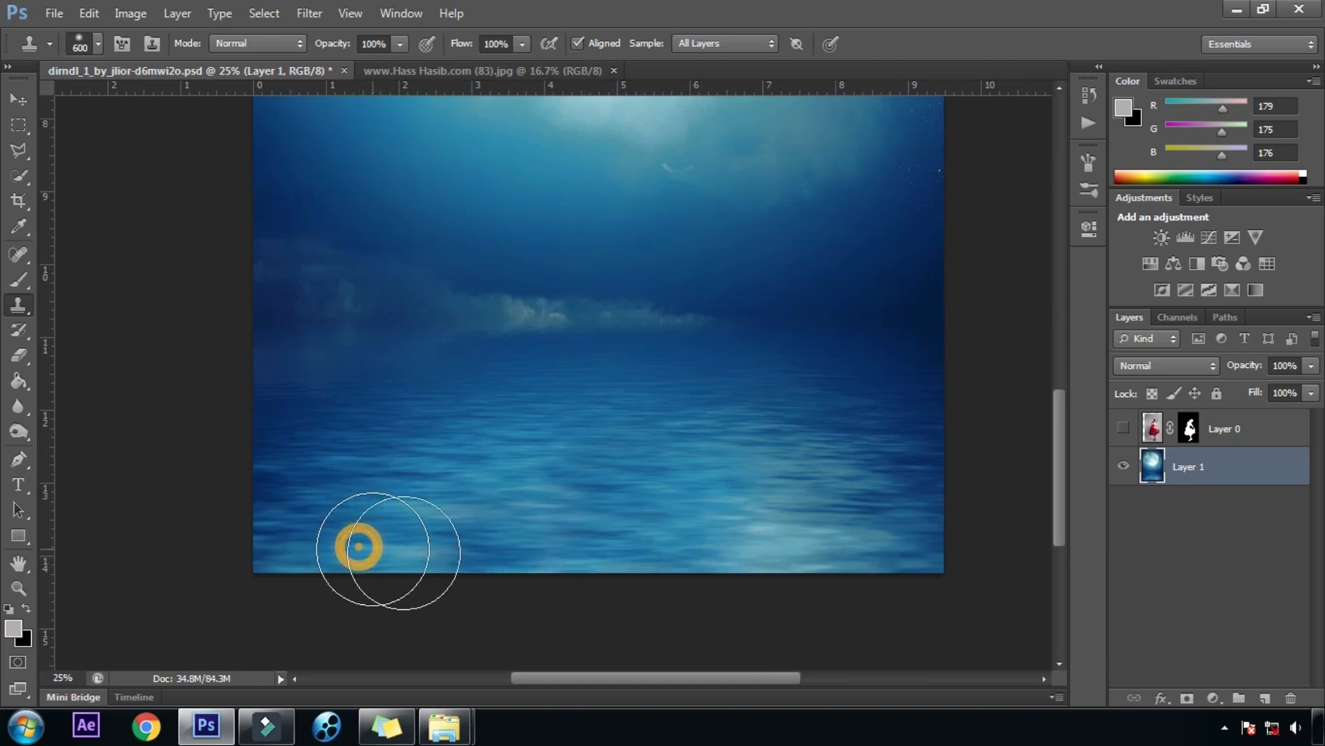
Step: Clone water over the remaining pale and uneven patches of the sea, and show Layer 0 again
alt+click(851, 476)
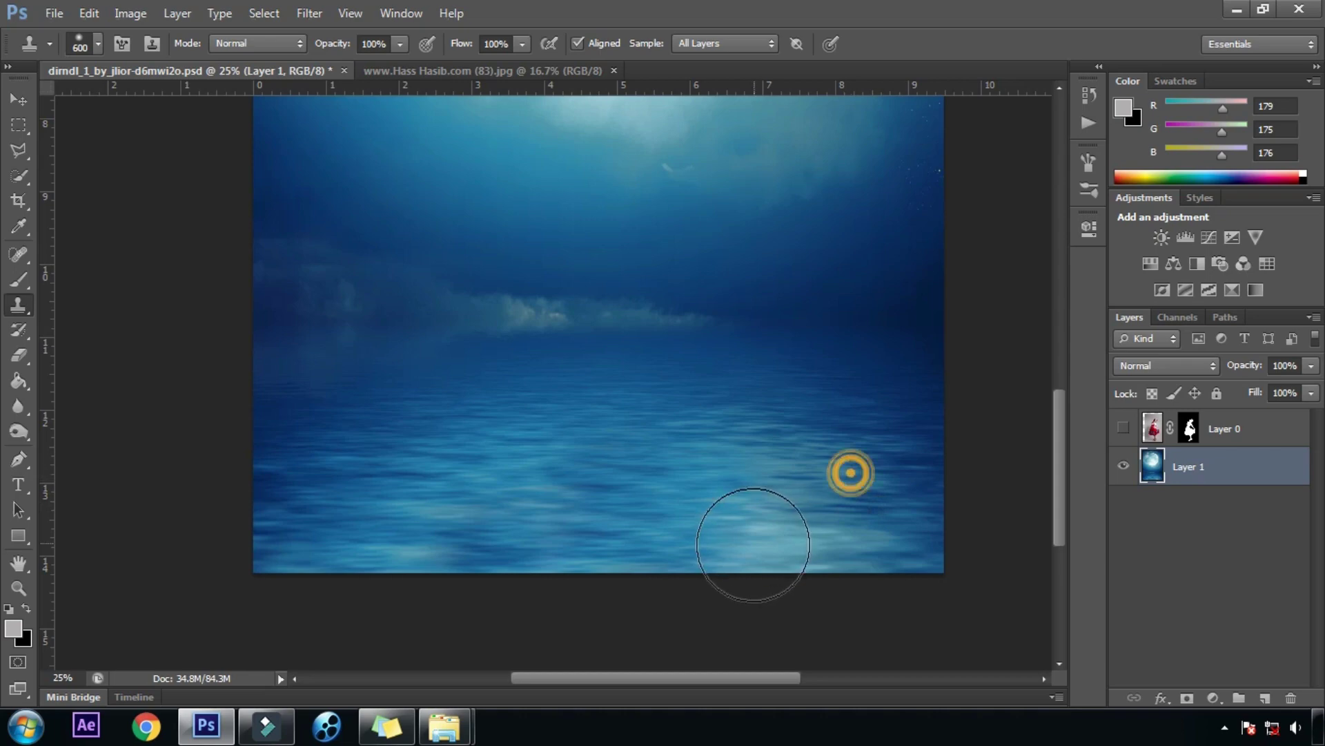
drag(766, 545, 806, 462)
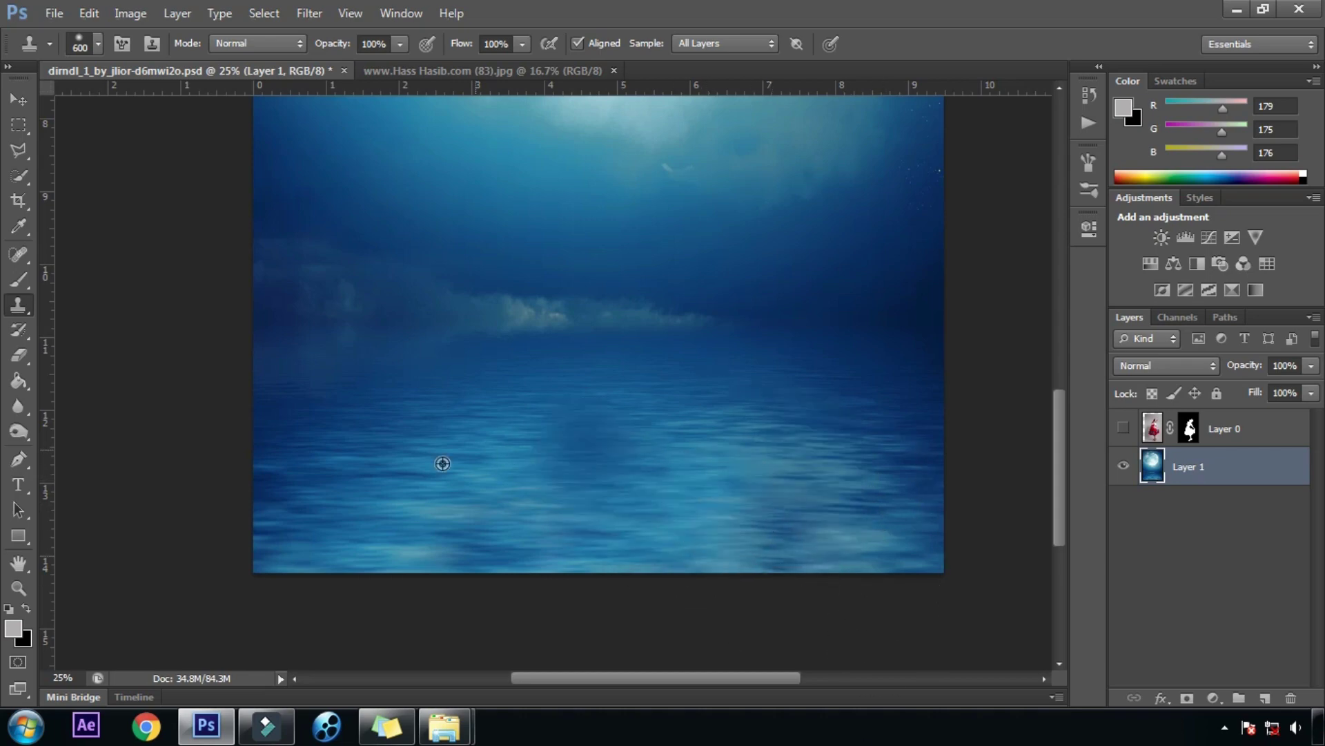
alt+click(340, 518)
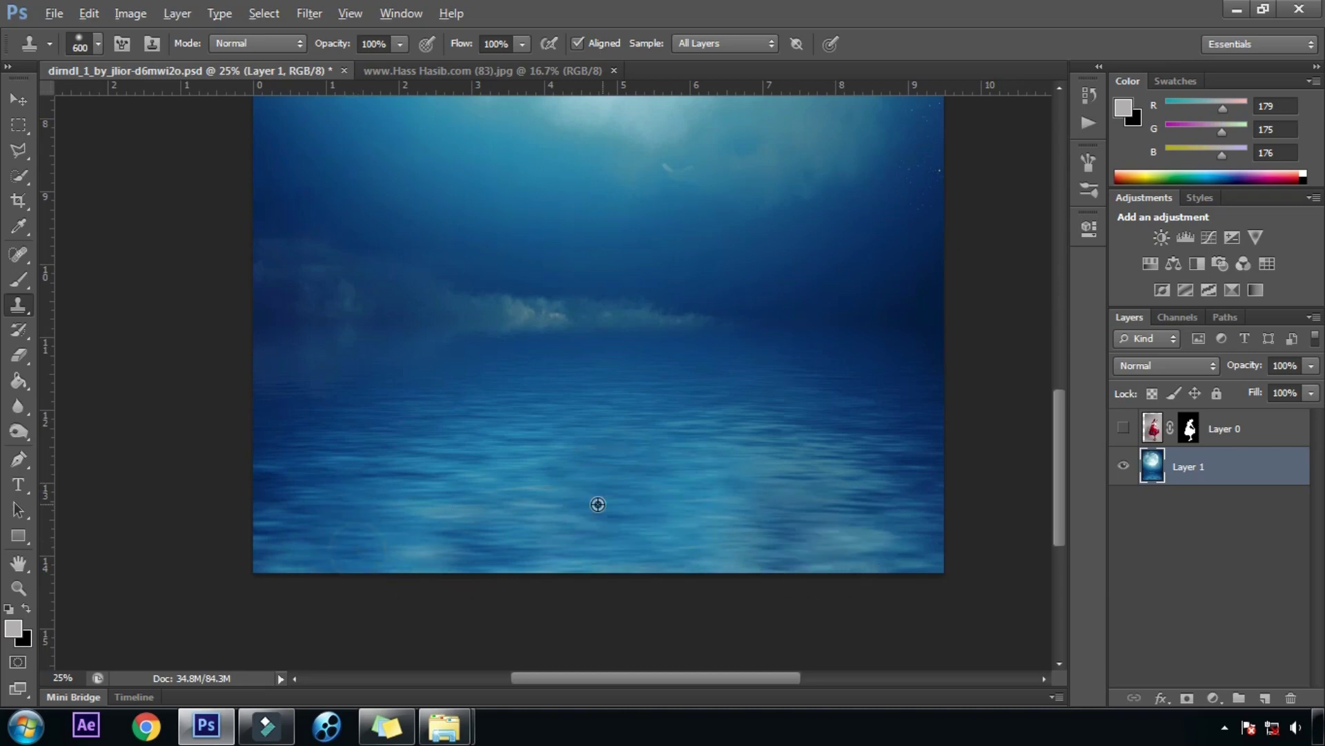
alt+click(482, 509)
click(424, 507)
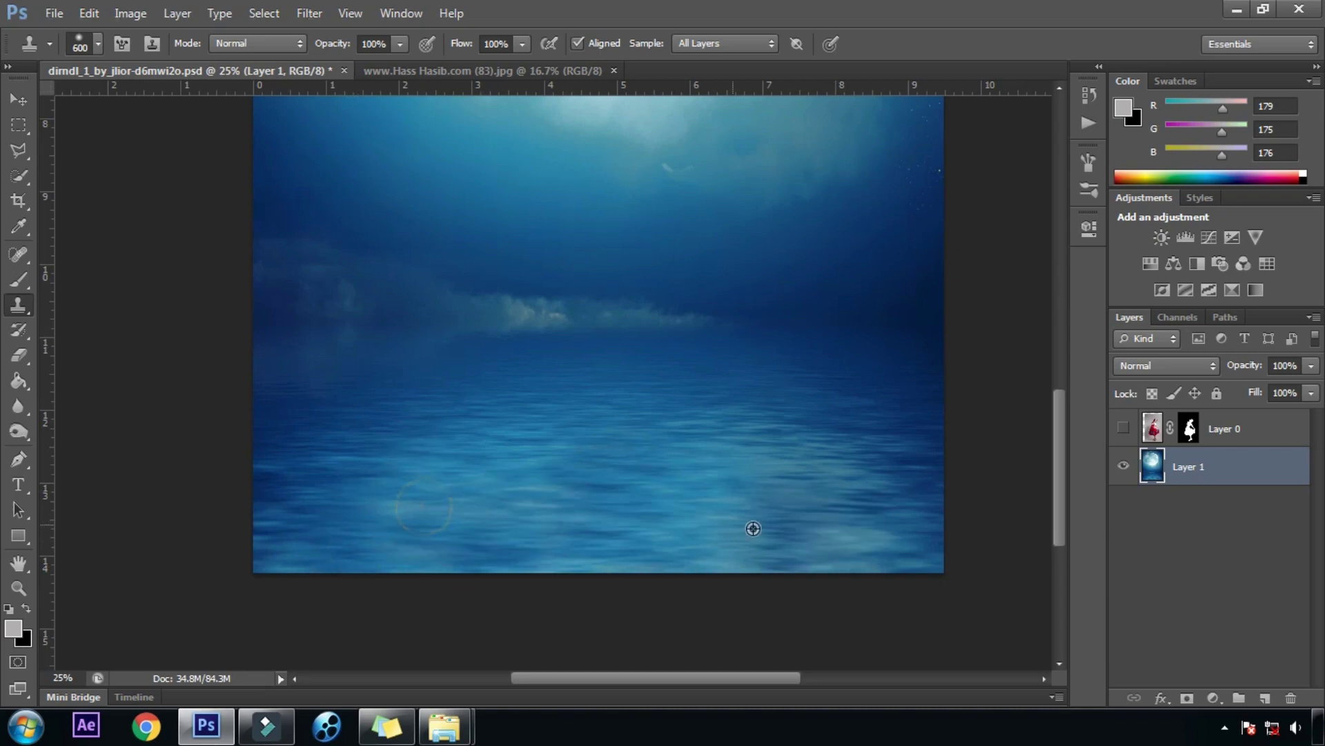
alt+click(649, 498)
click(692, 524)
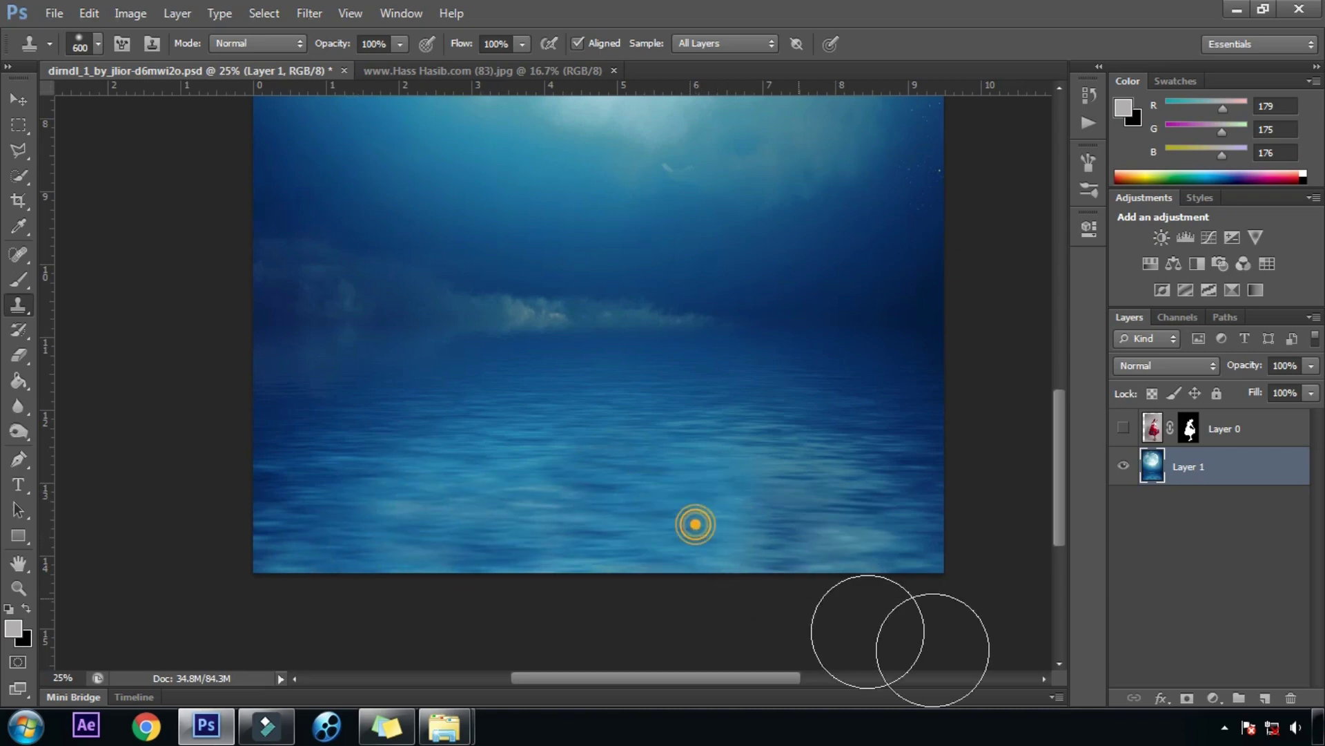
alt+click(497, 516)
click(460, 494)
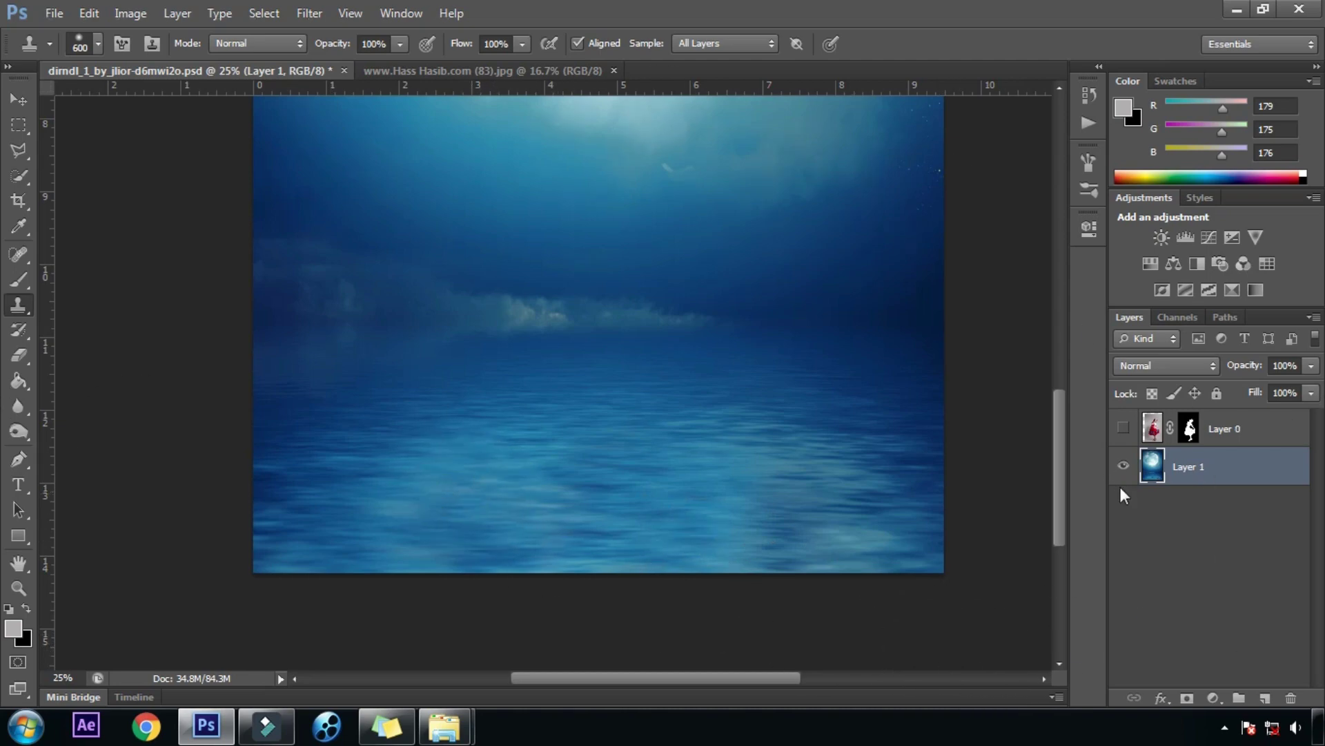
click(1123, 428)
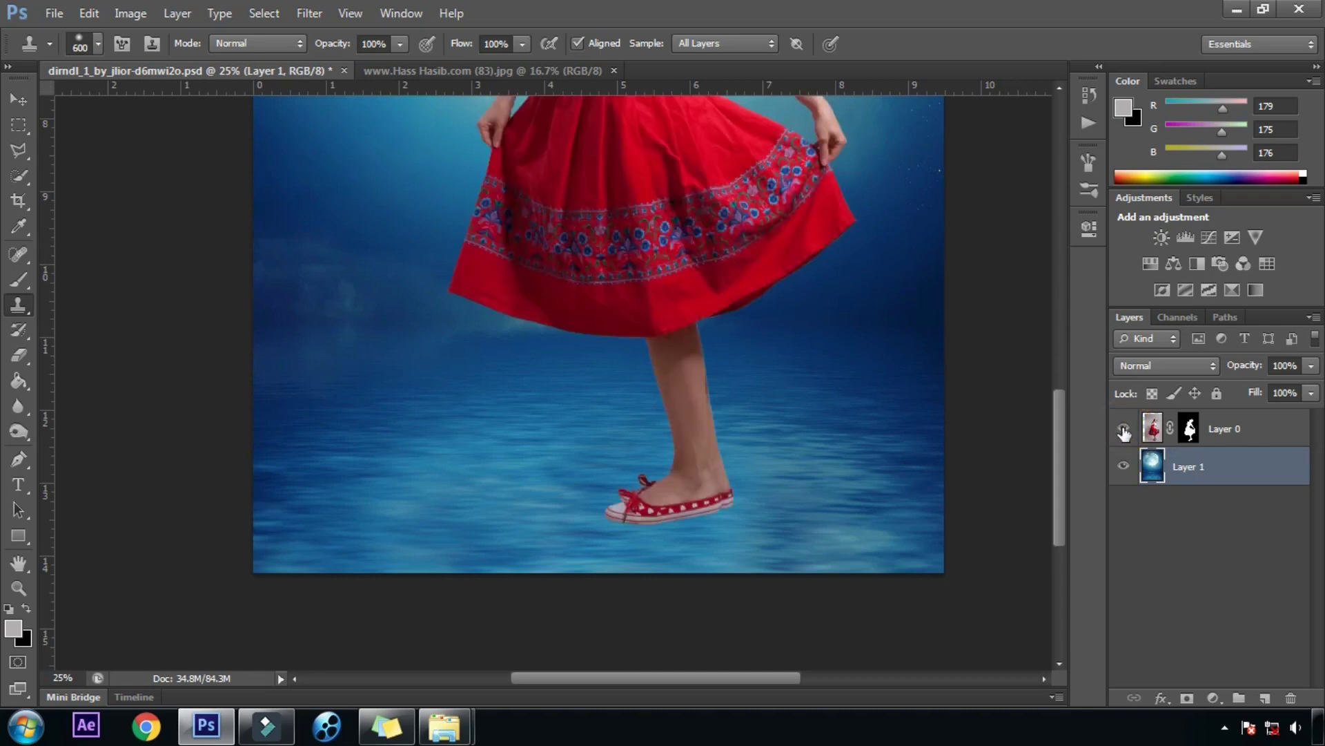
key(ctrl+0)
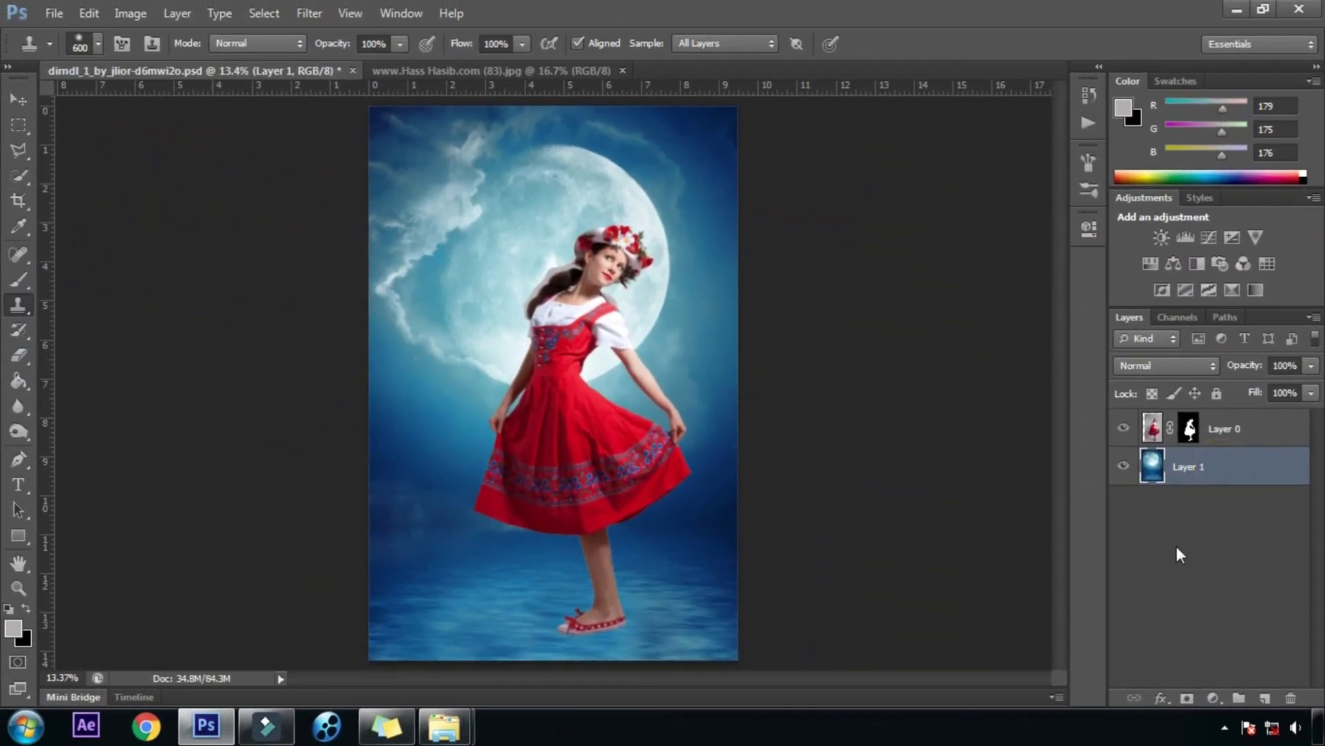
Step: Recolour the moonlit sea on Layer 1 to red with Hue/Saturation, using hue +155 and saturation -8
key(ctrl+u)
drag(1001, 117, 981, 143)
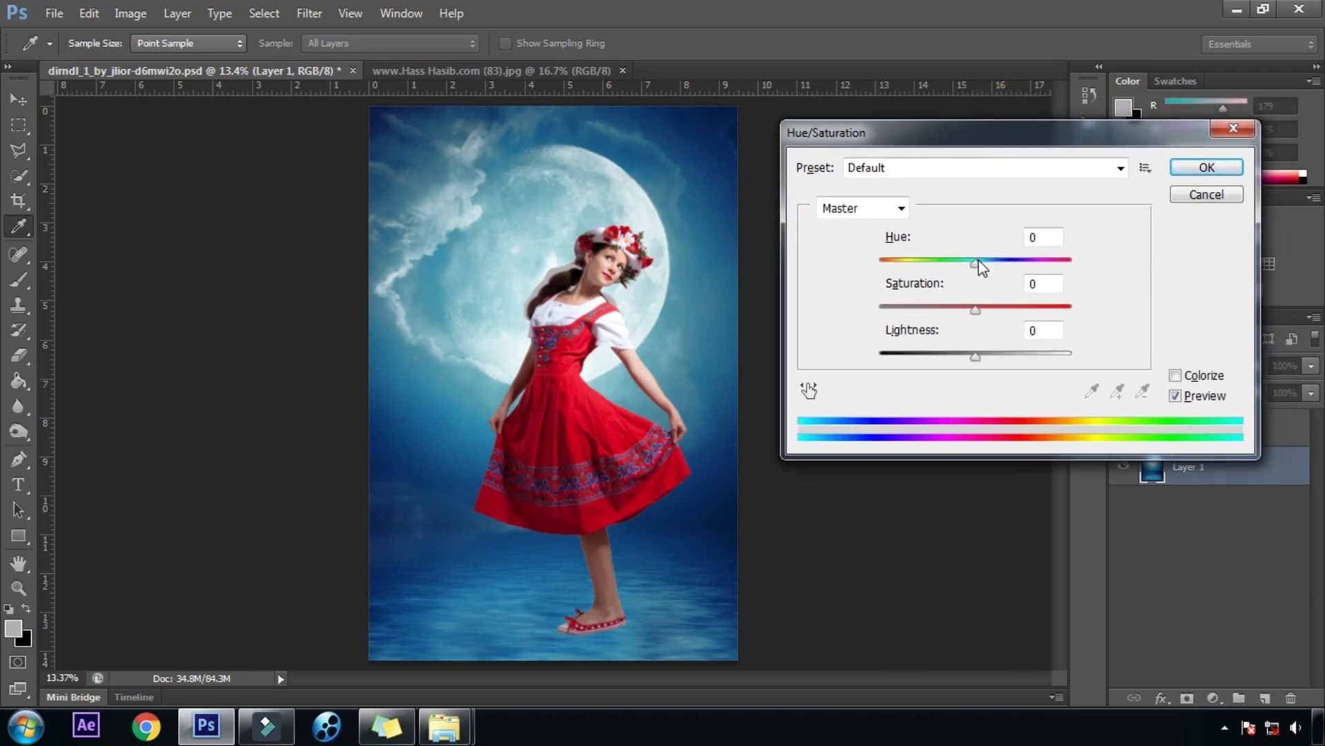
drag(982, 269, 1066, 251)
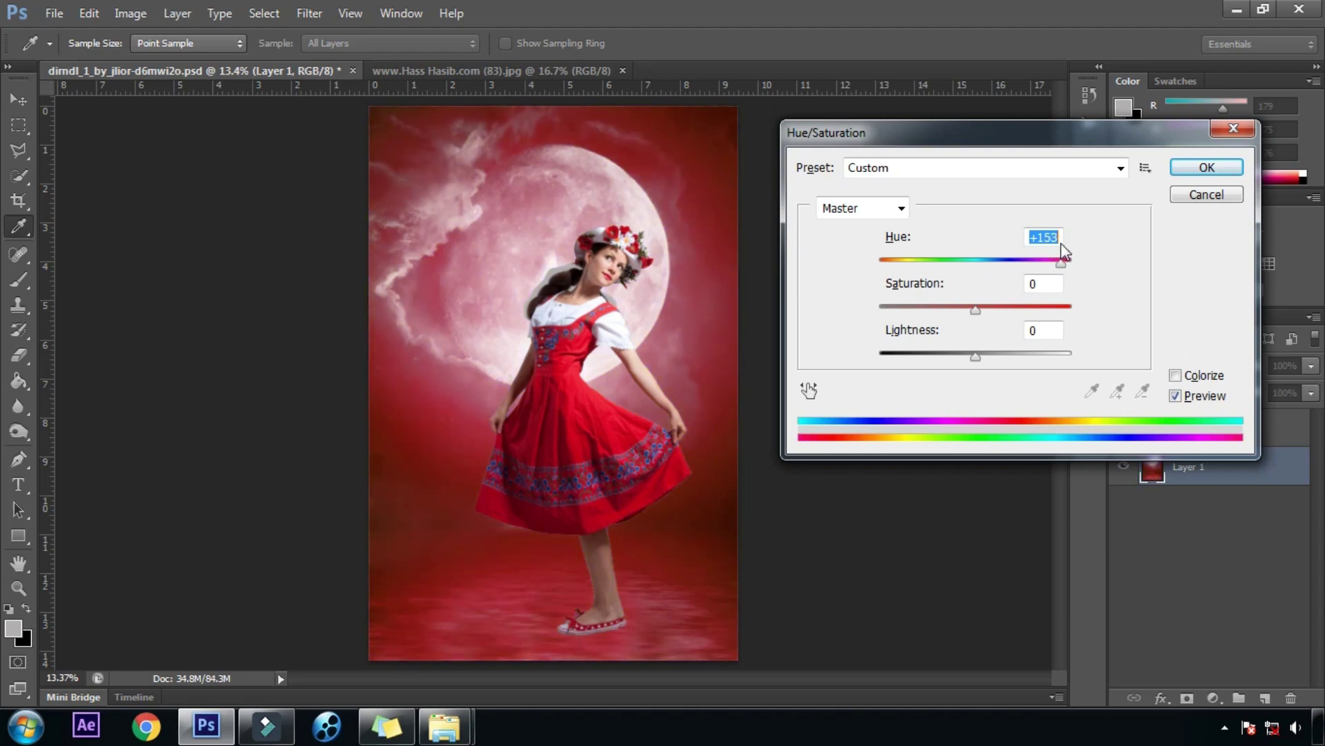
drag(1063, 246, 1065, 246)
drag(976, 310, 964, 312)
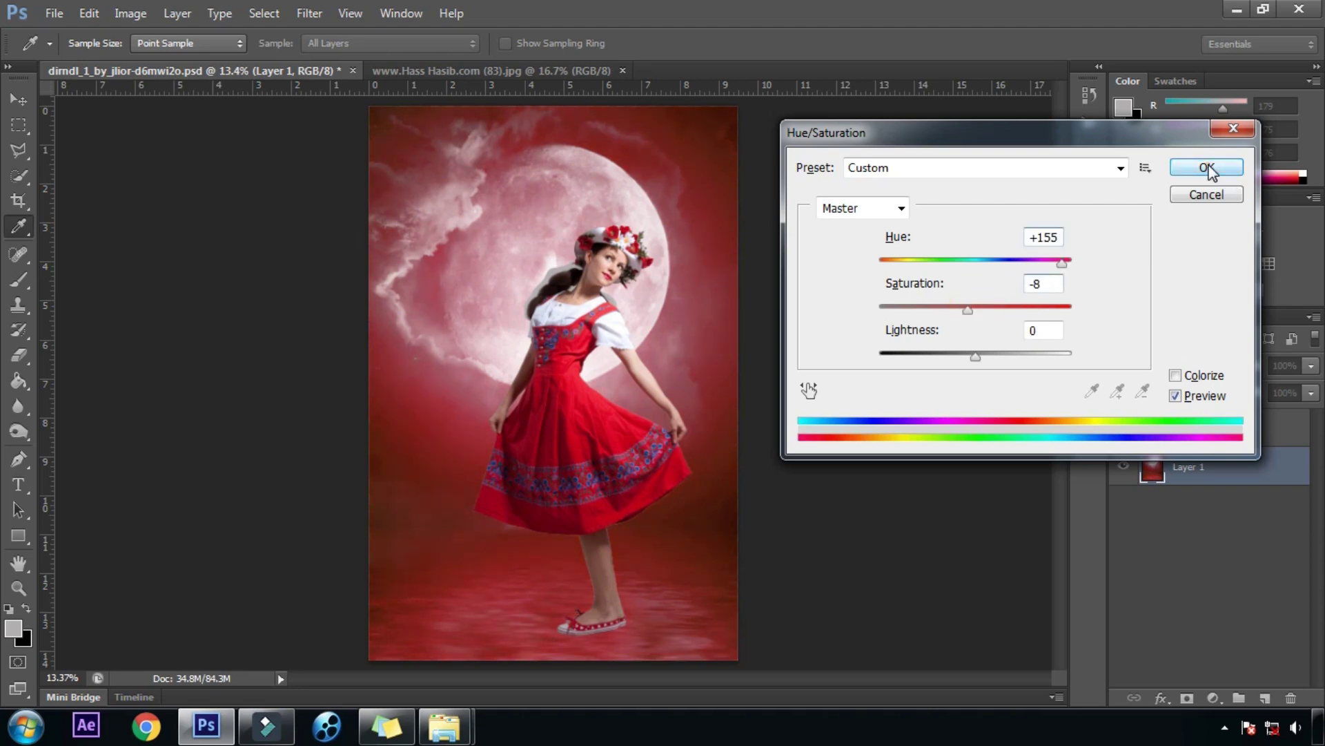
click(1204, 168)
key(s)
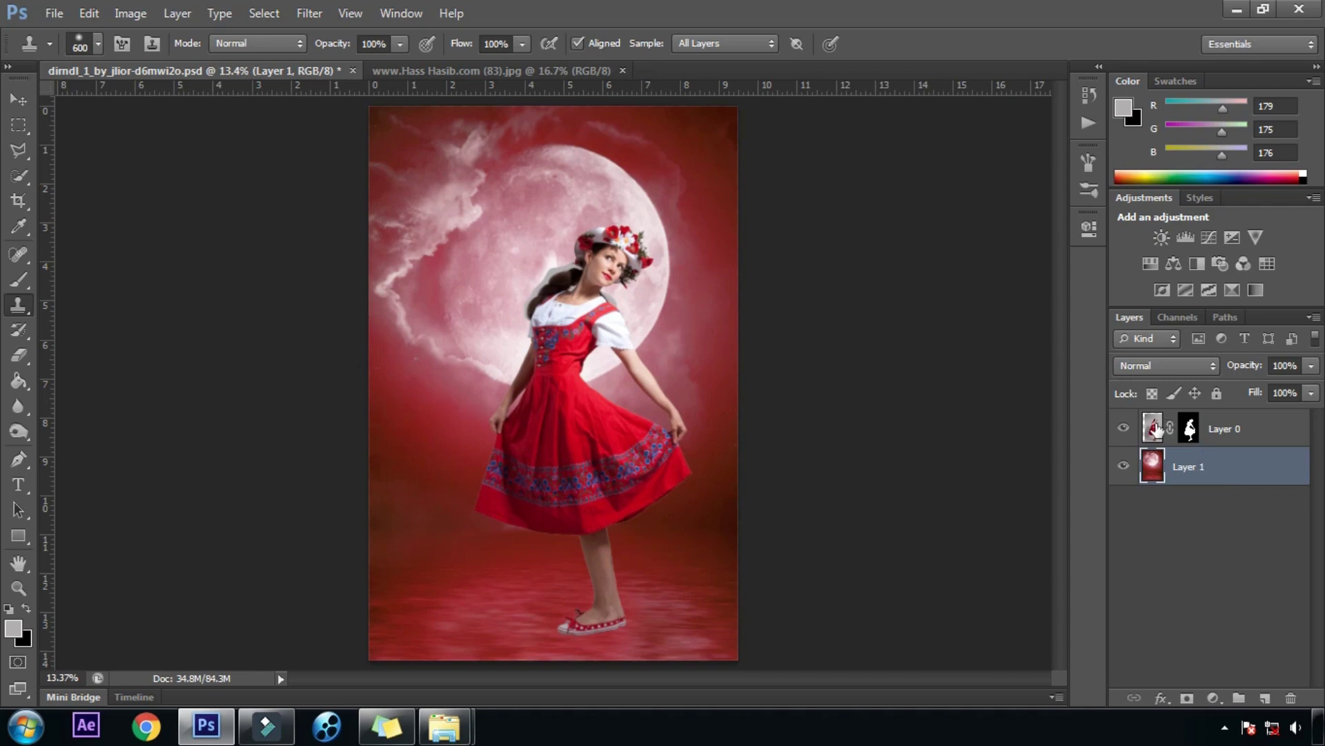
Step: Duplicate Layer 0 as Layer 0 copy in the same document and hide the copy
click(1155, 430)
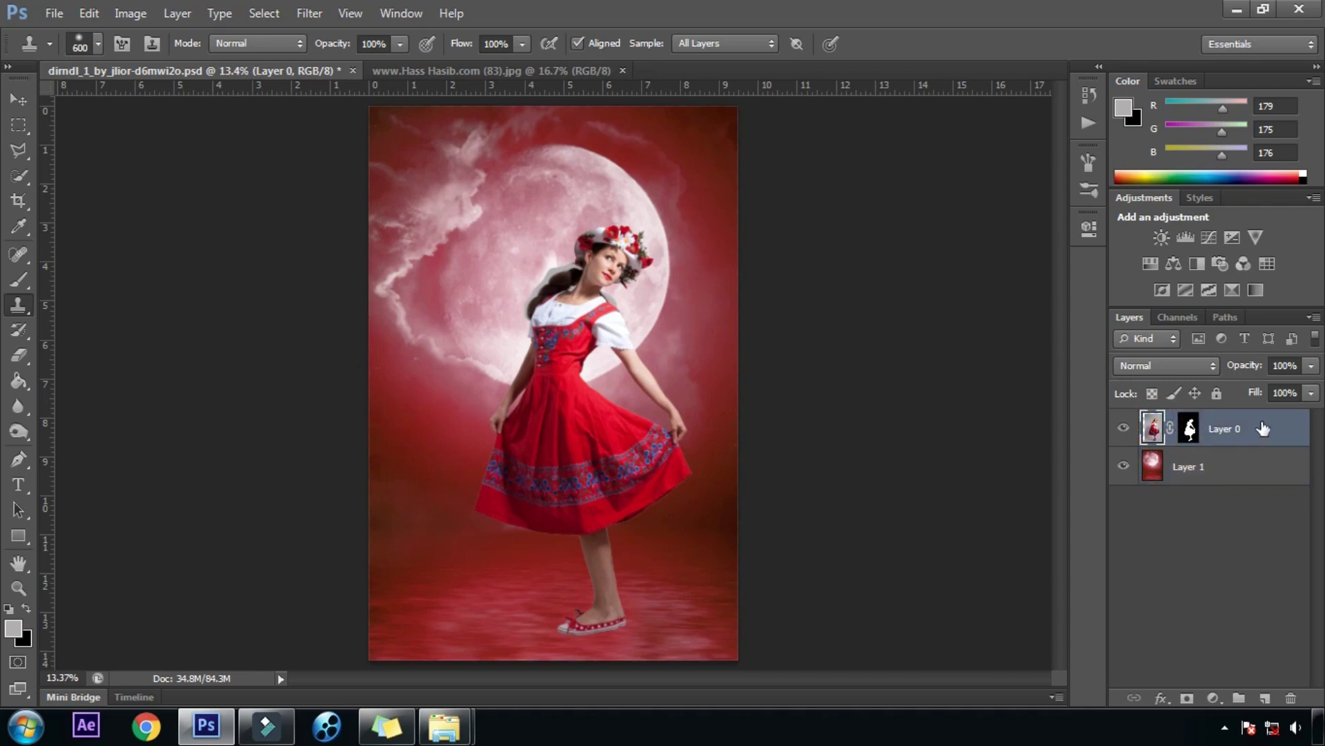
right_click(1263, 428)
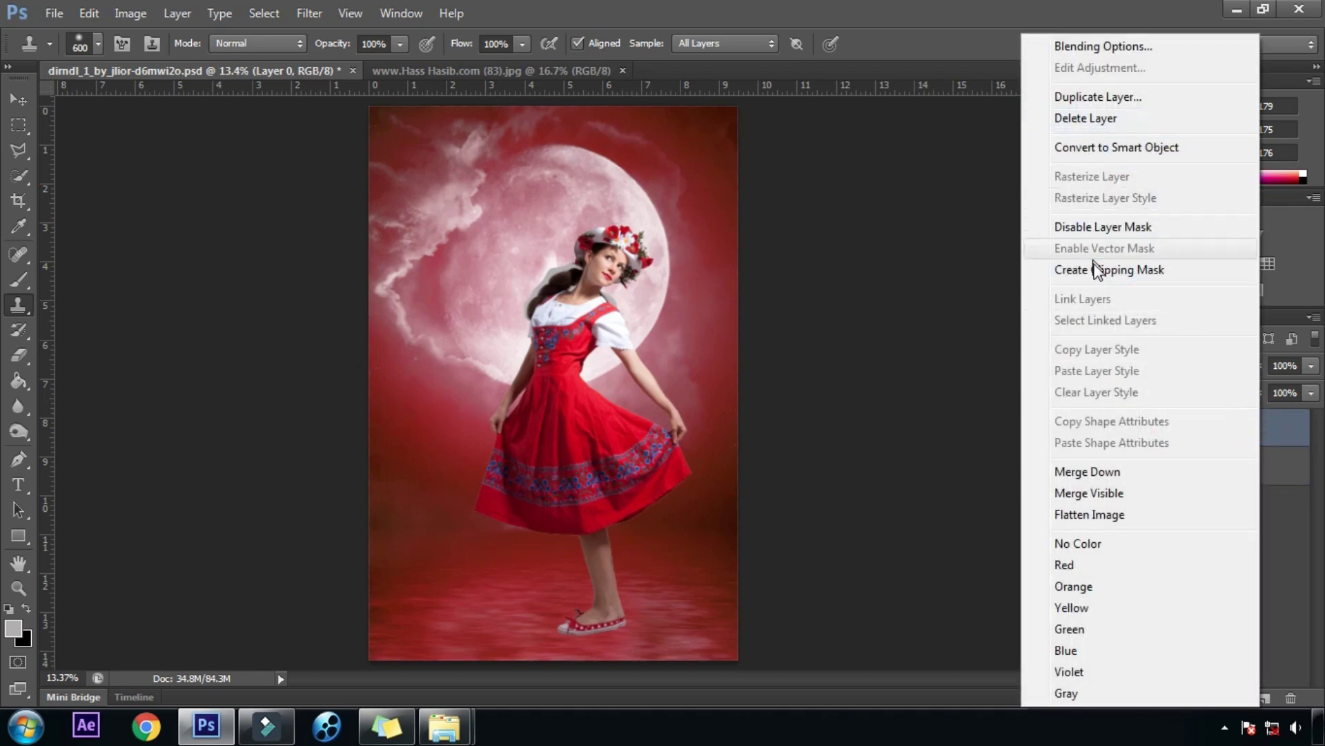
click(1098, 96)
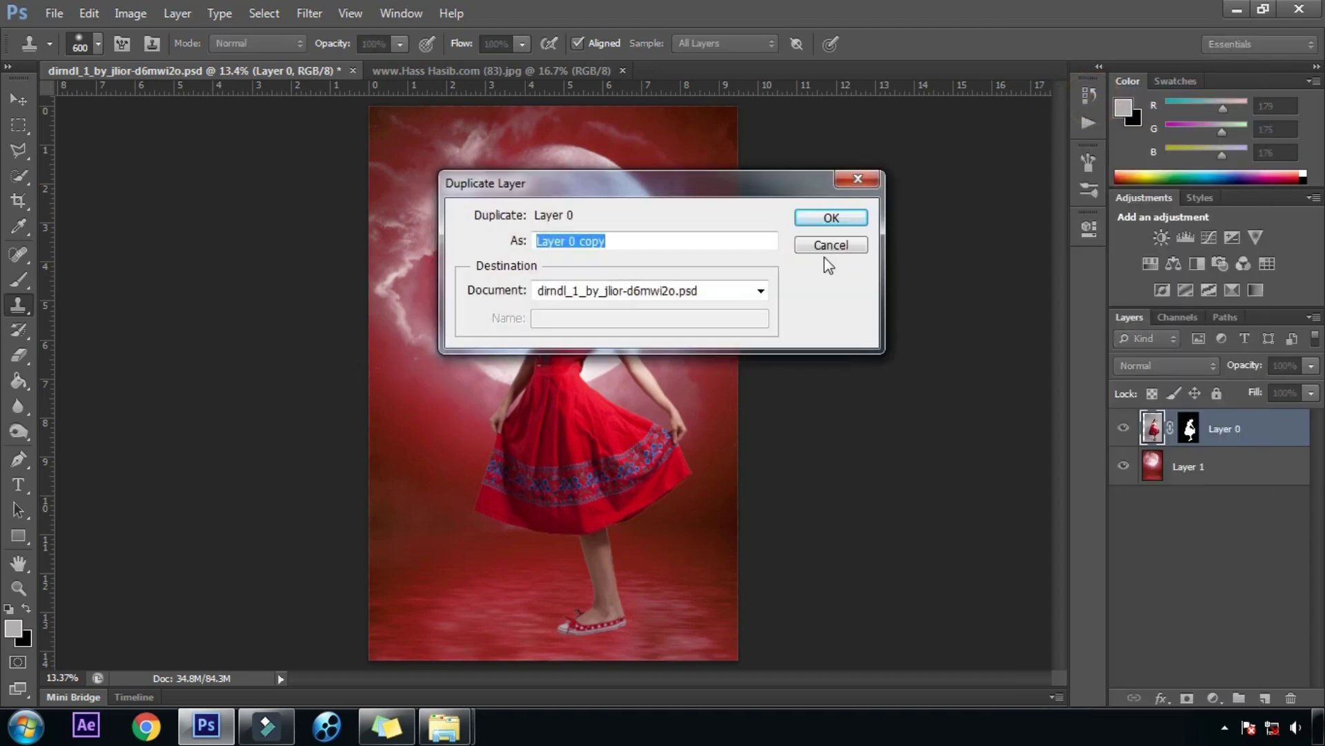
click(840, 220)
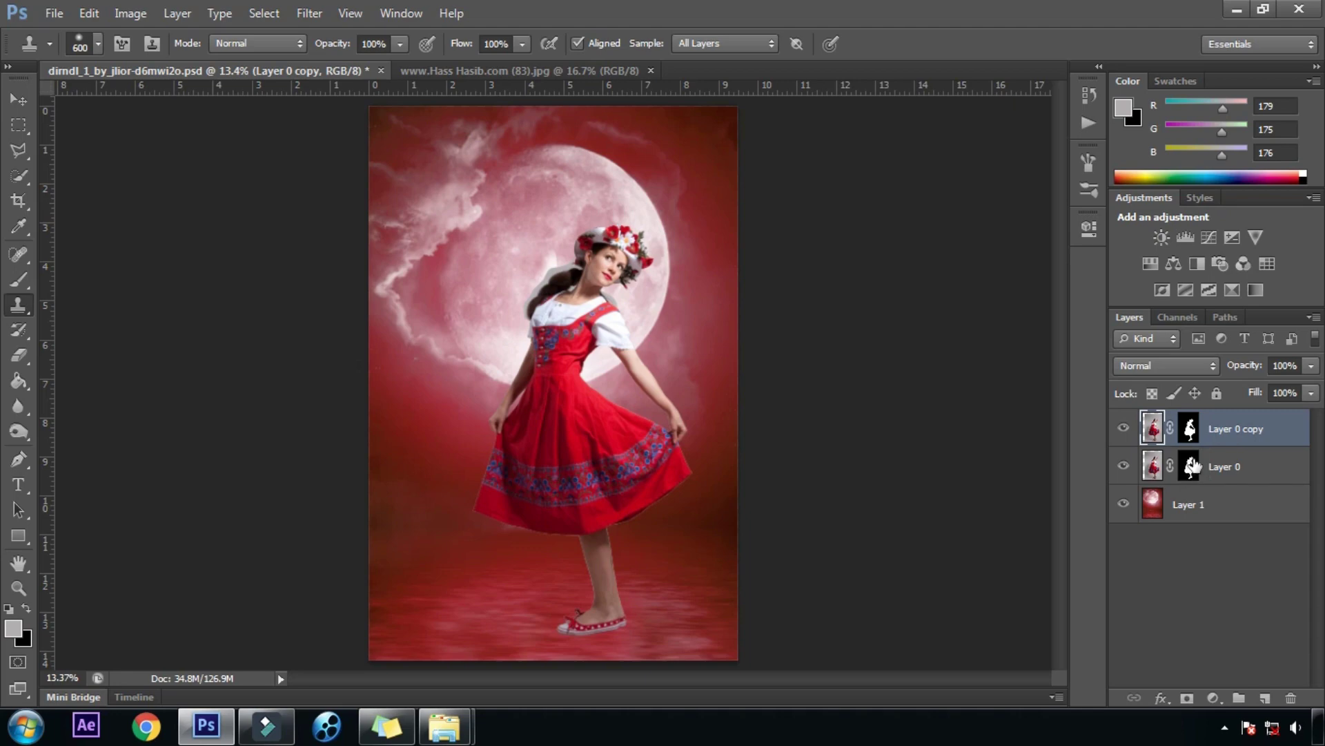
click(1125, 429)
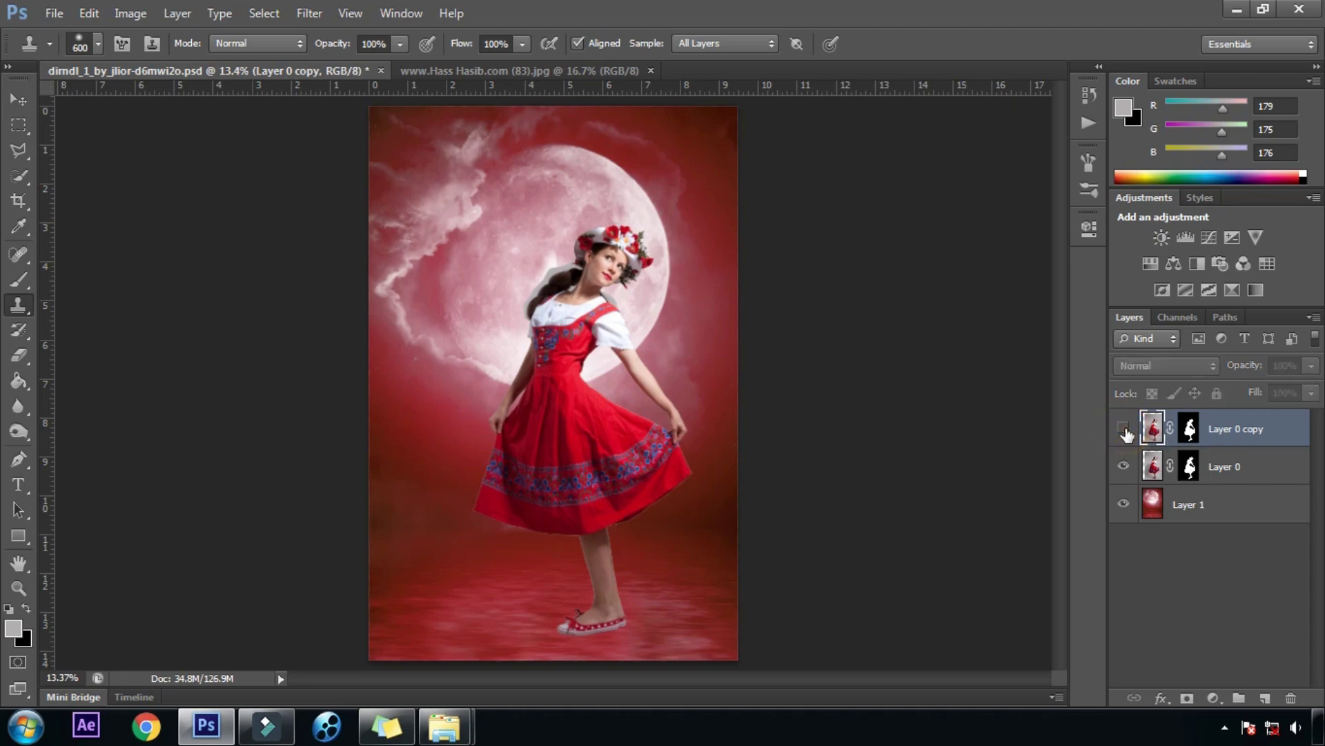
Step: Apply Levels to Layer 0, sampling the grey backdrop beside the woman's braid as the white point
click(1155, 468)
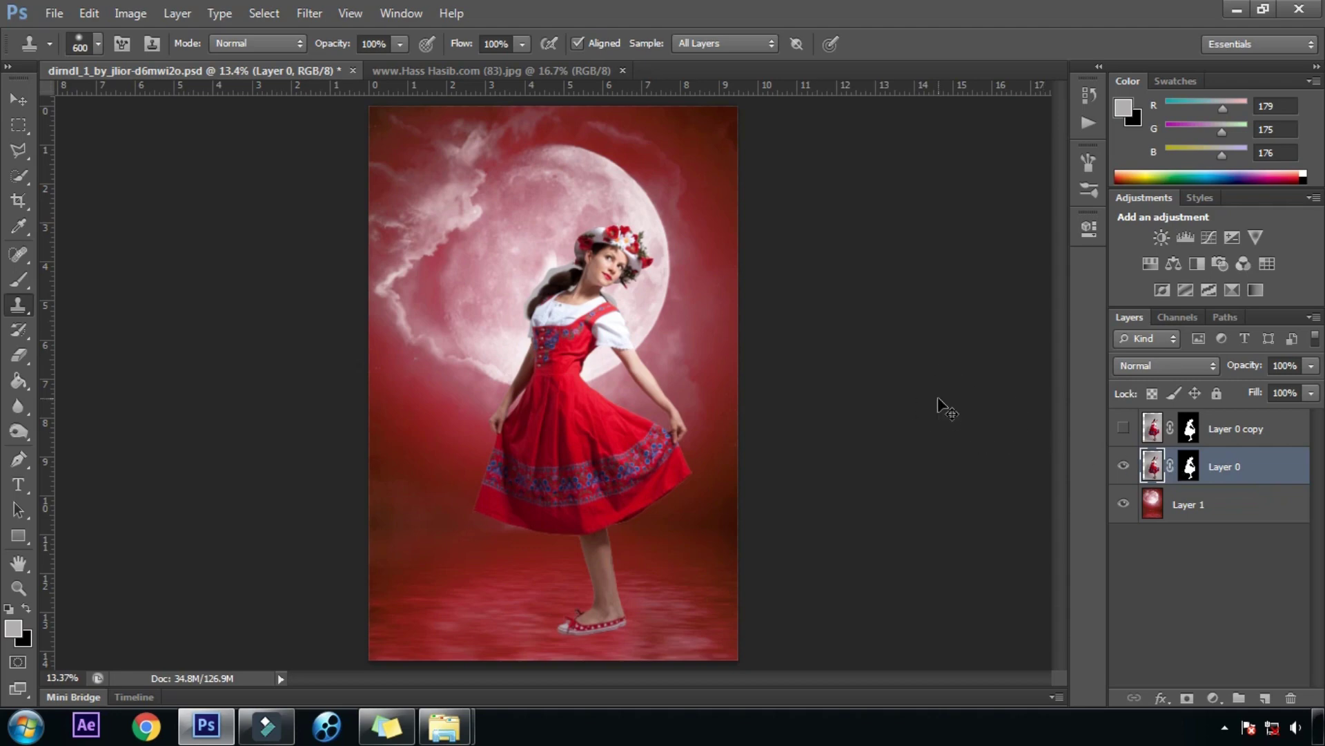
key(ctrl+plus)
key(ctrl+plus)
key(ctrl+plus)
key(ctrl+plus)
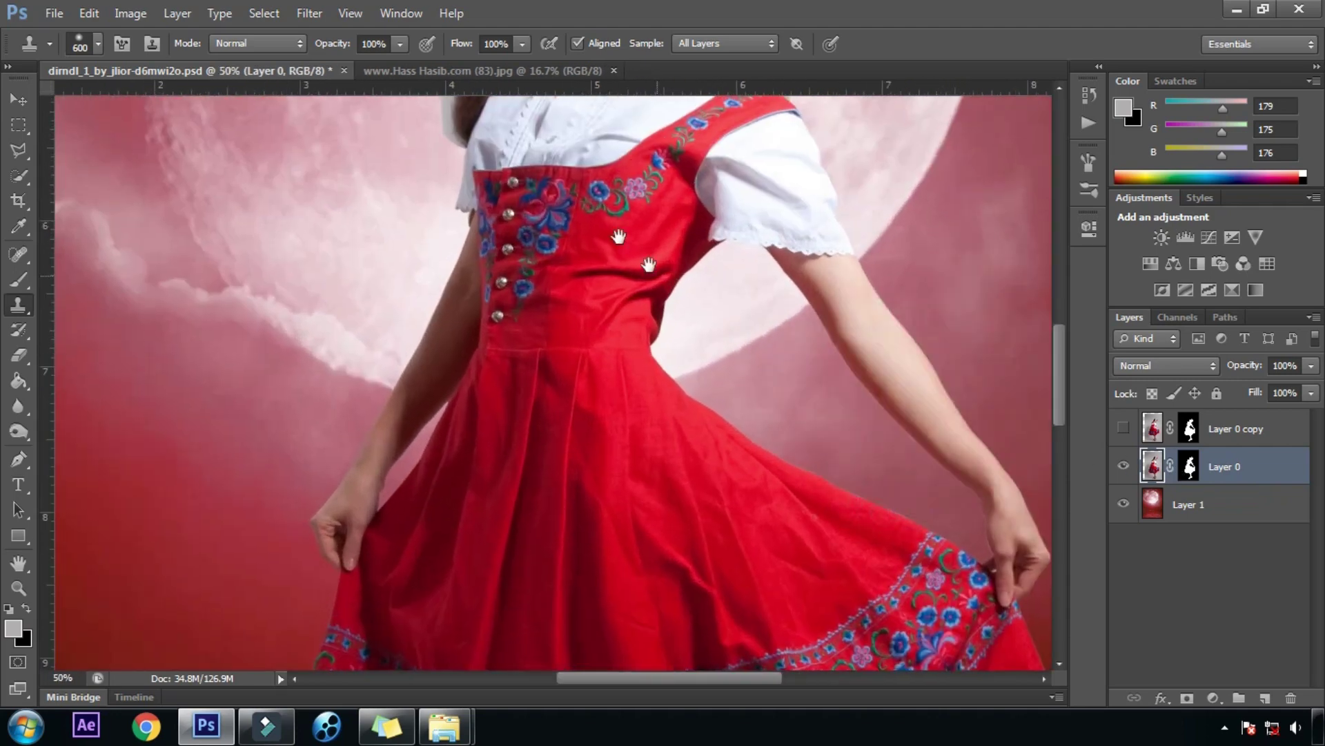
drag(536, 245, 539, 324)
drag(680, 99, 602, 366)
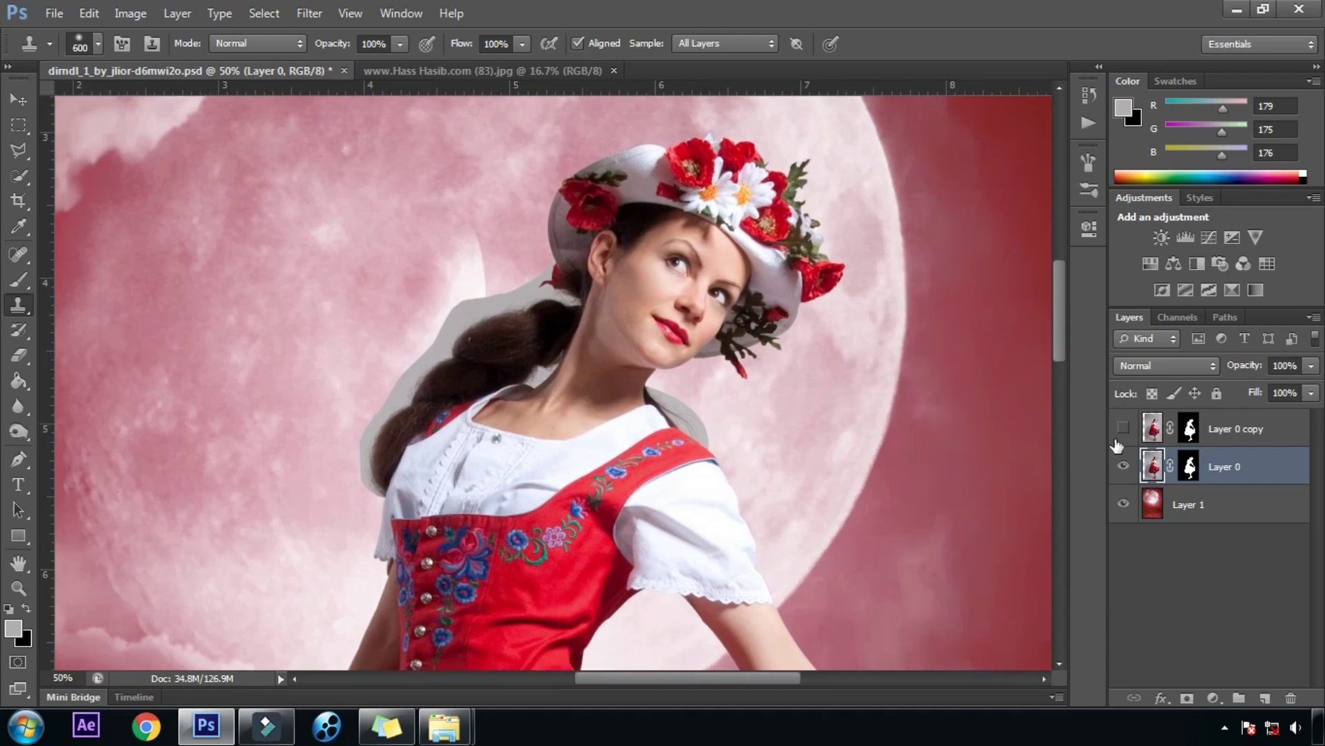
key(ctrl+l)
drag(289, 172, 993, 146)
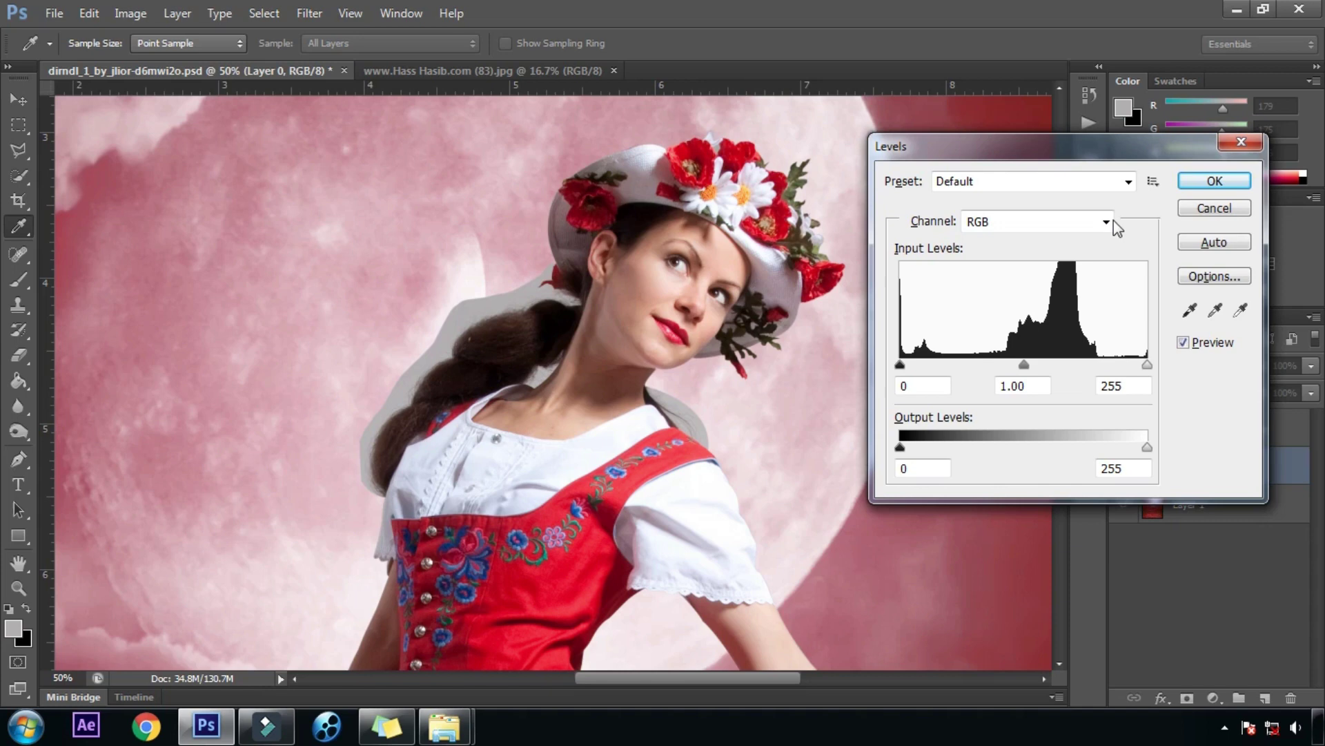
click(1240, 312)
click(474, 310)
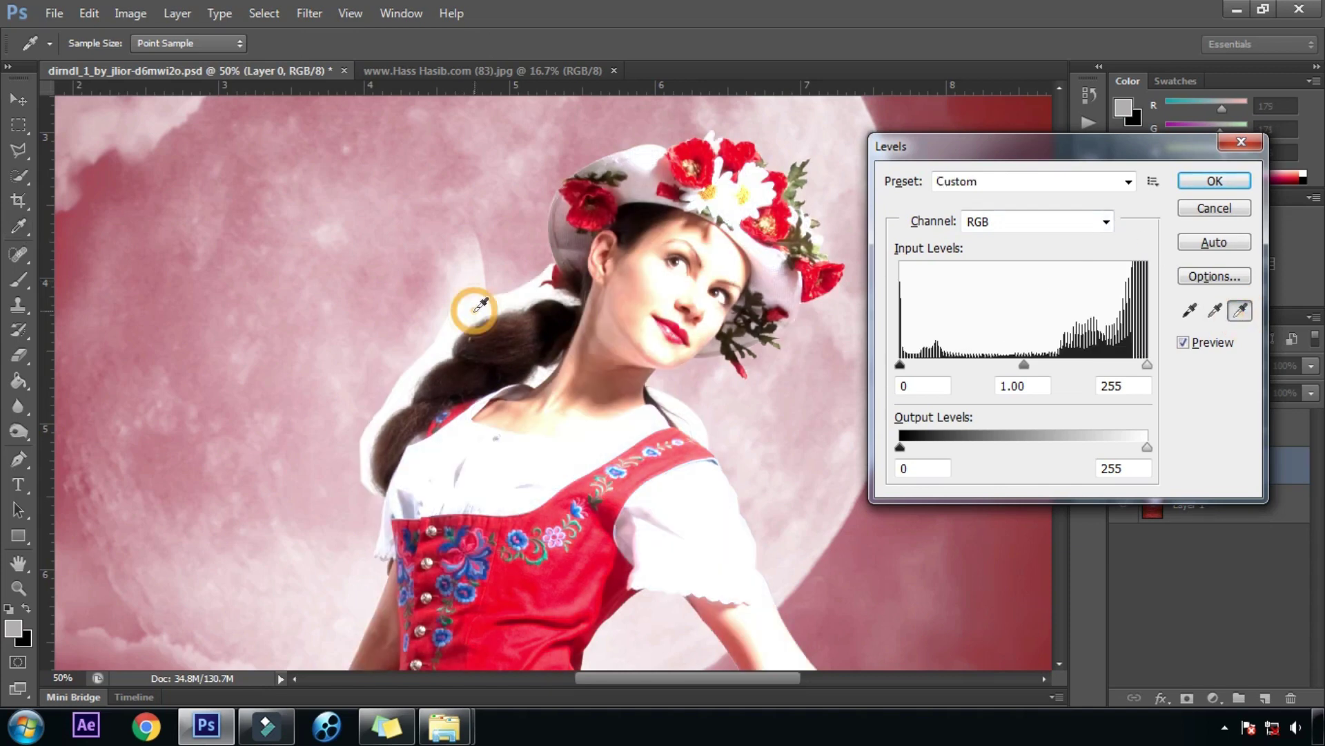
click(1215, 181)
key(s)
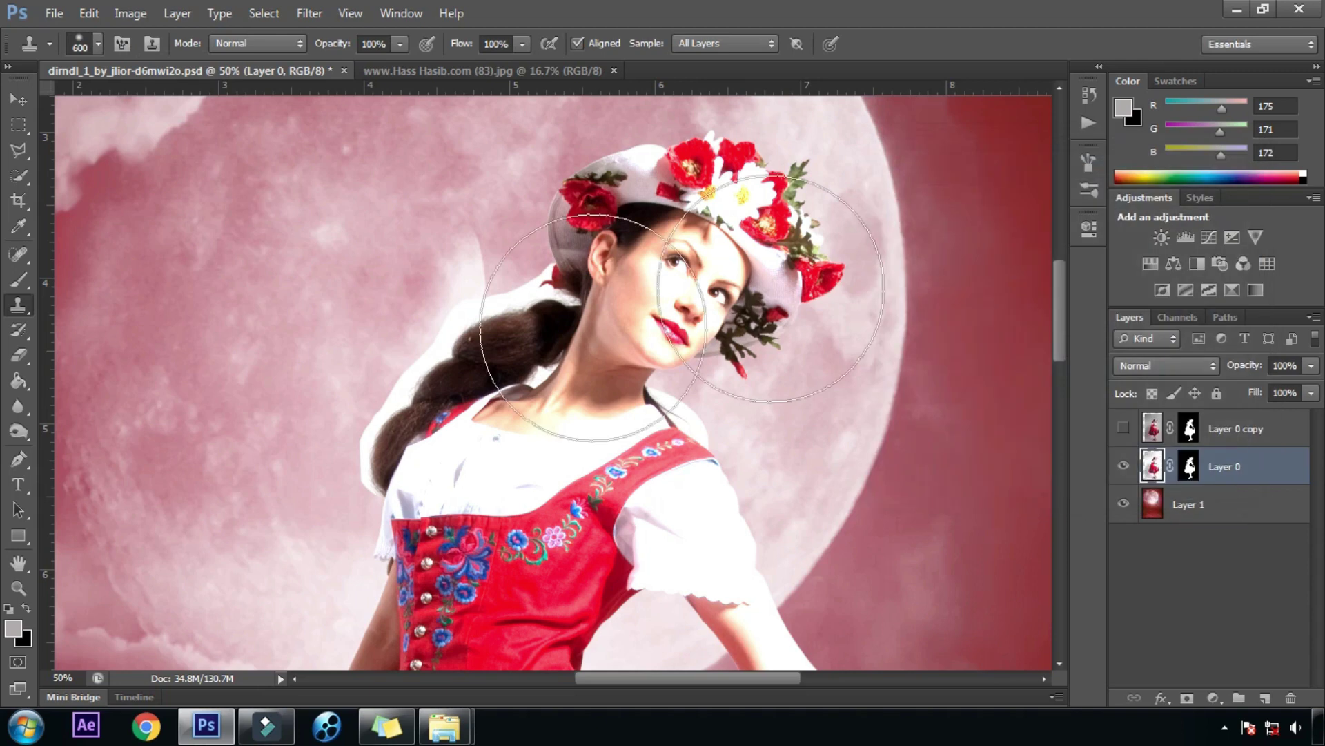
Step: Set Layer 0's blend mode to Multiply and make Layer 0 copy visible again
click(1174, 366)
click(1146, 72)
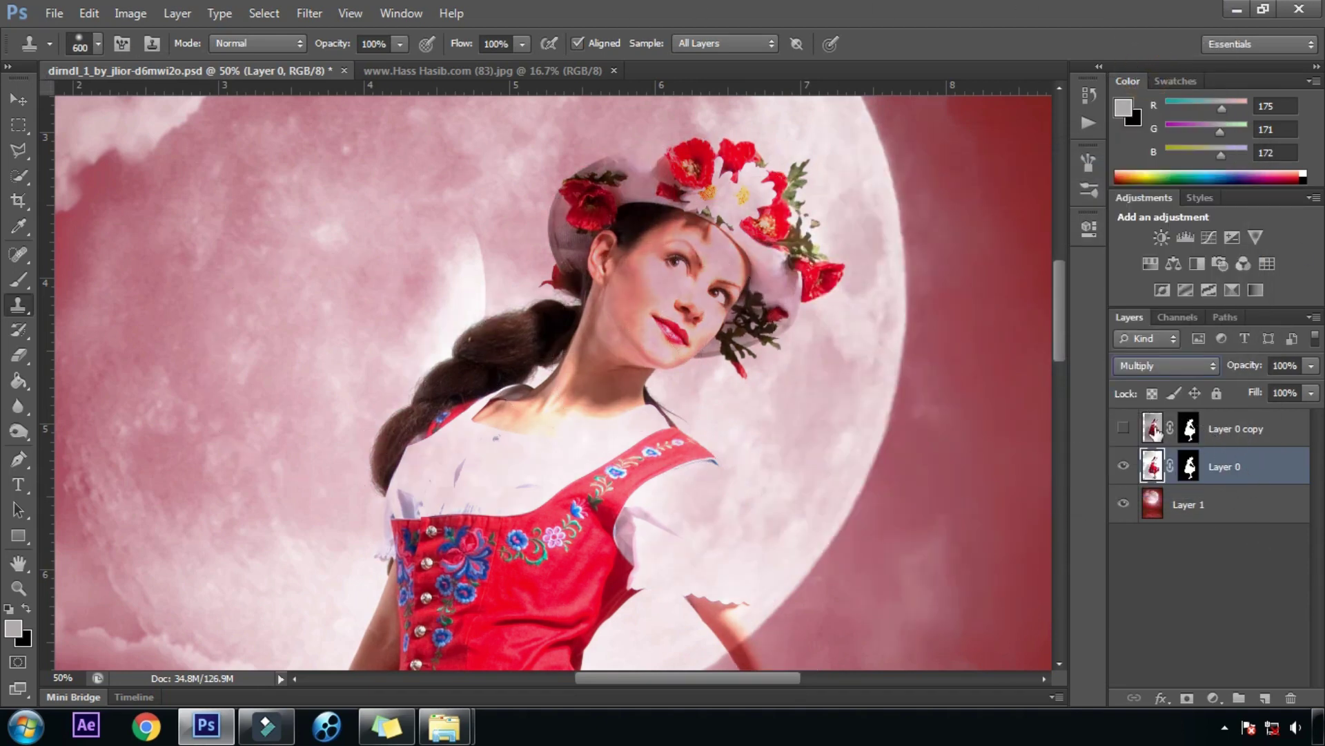
click(1124, 429)
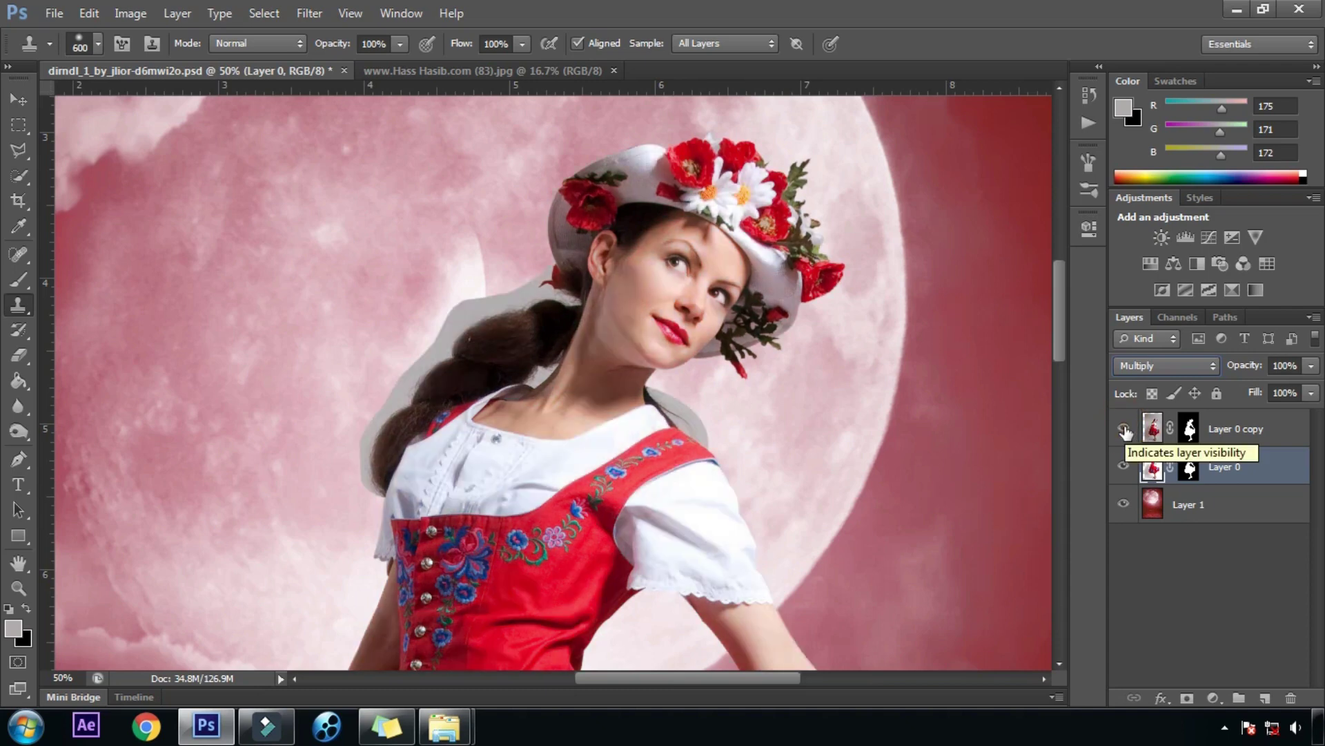
Step: Target the mask of Layer 0 copy with the Brush tool and set the brush hardness to 18%
click(1190, 428)
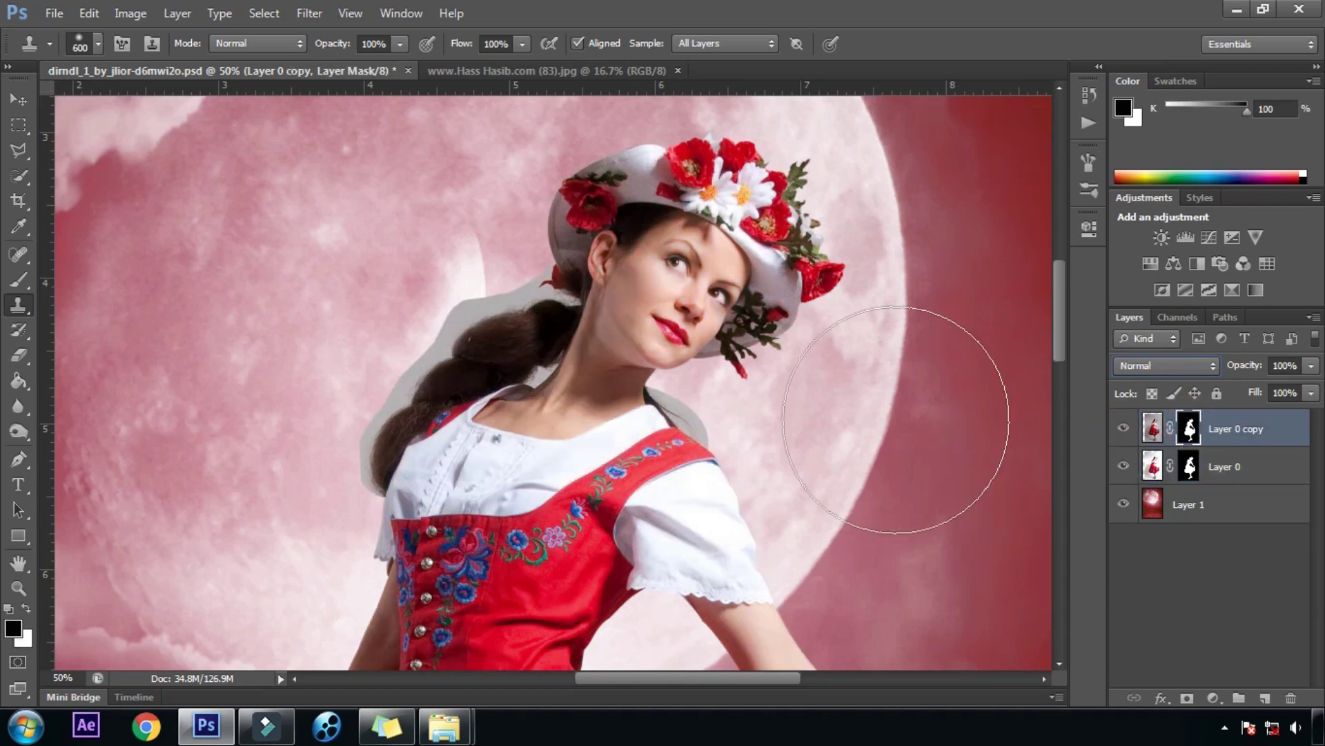
click(18, 280)
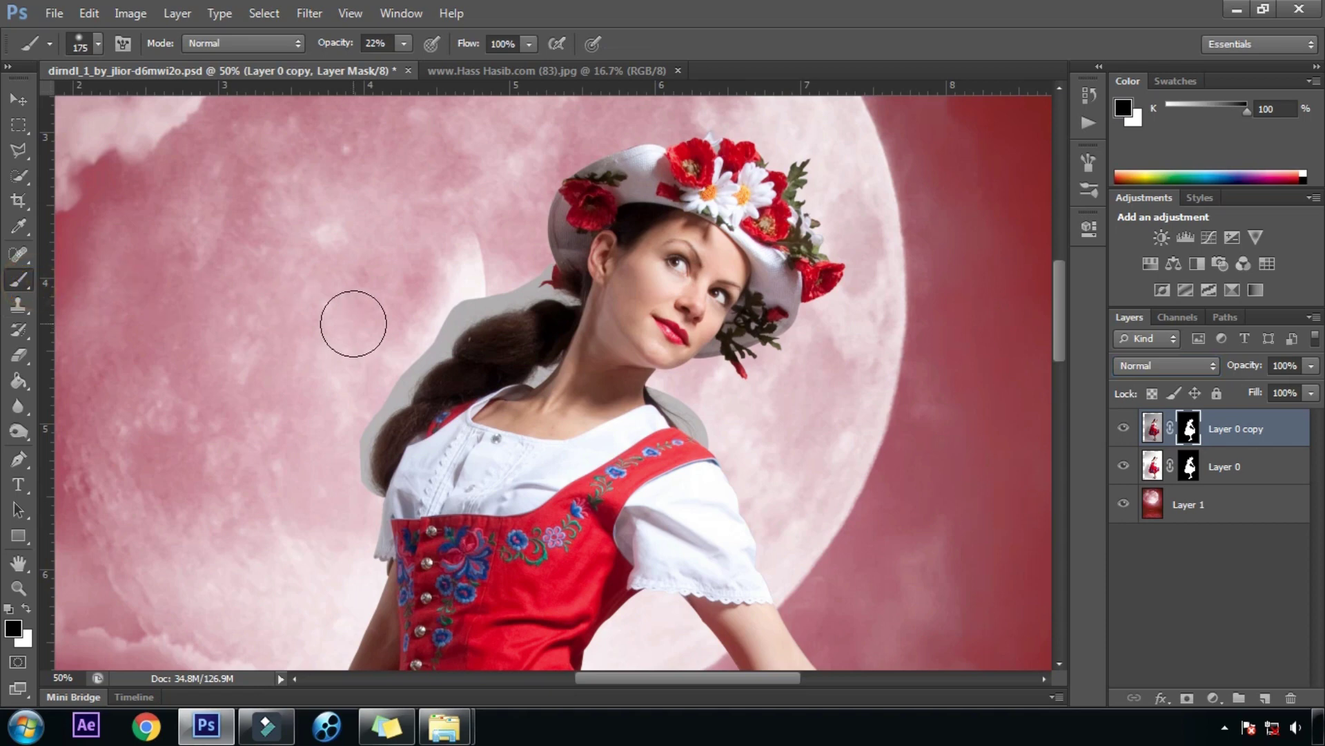
right_click(342, 252)
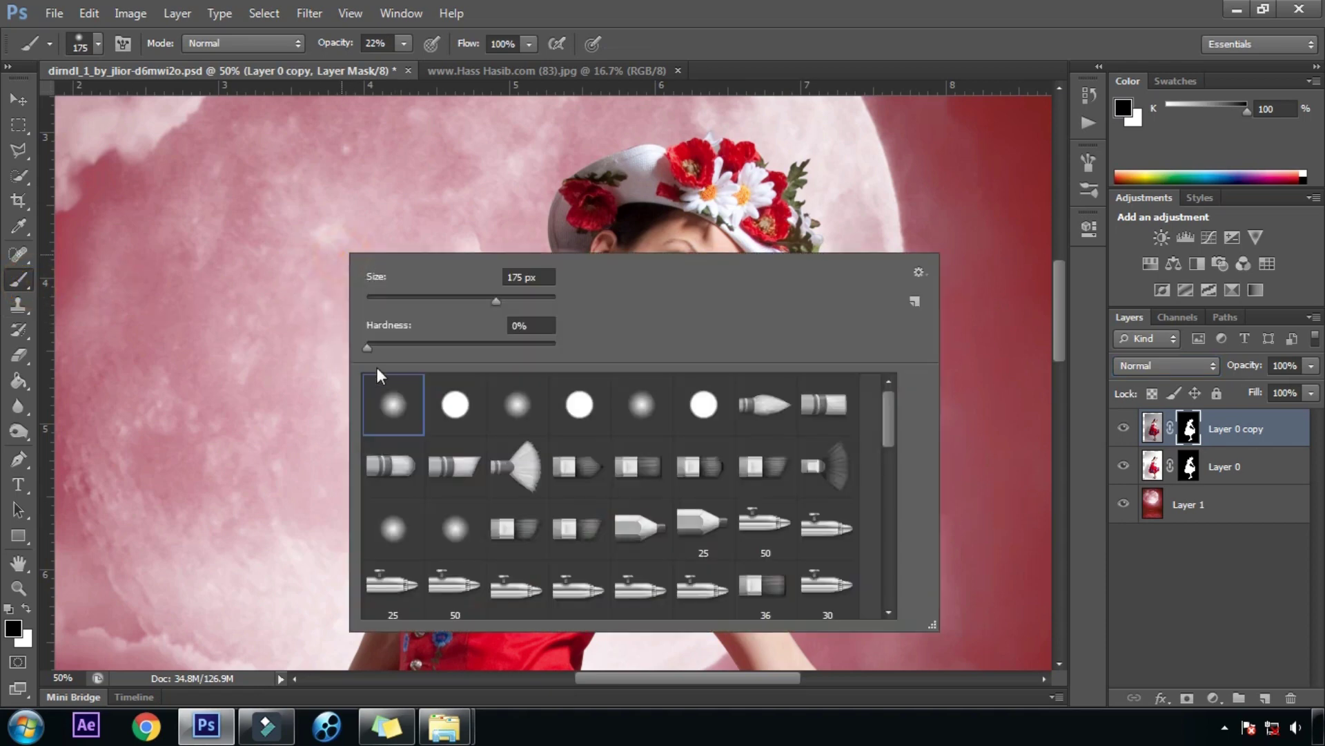
click(379, 347)
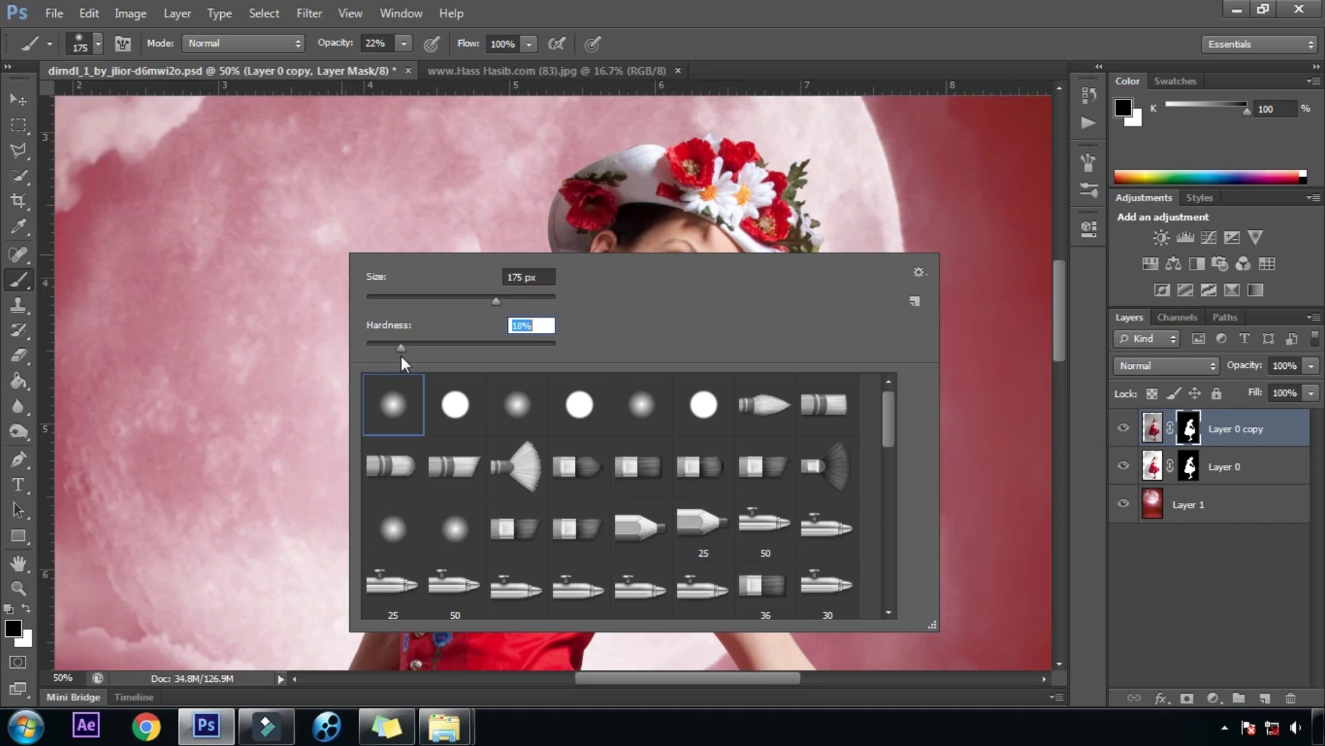
key(Return)
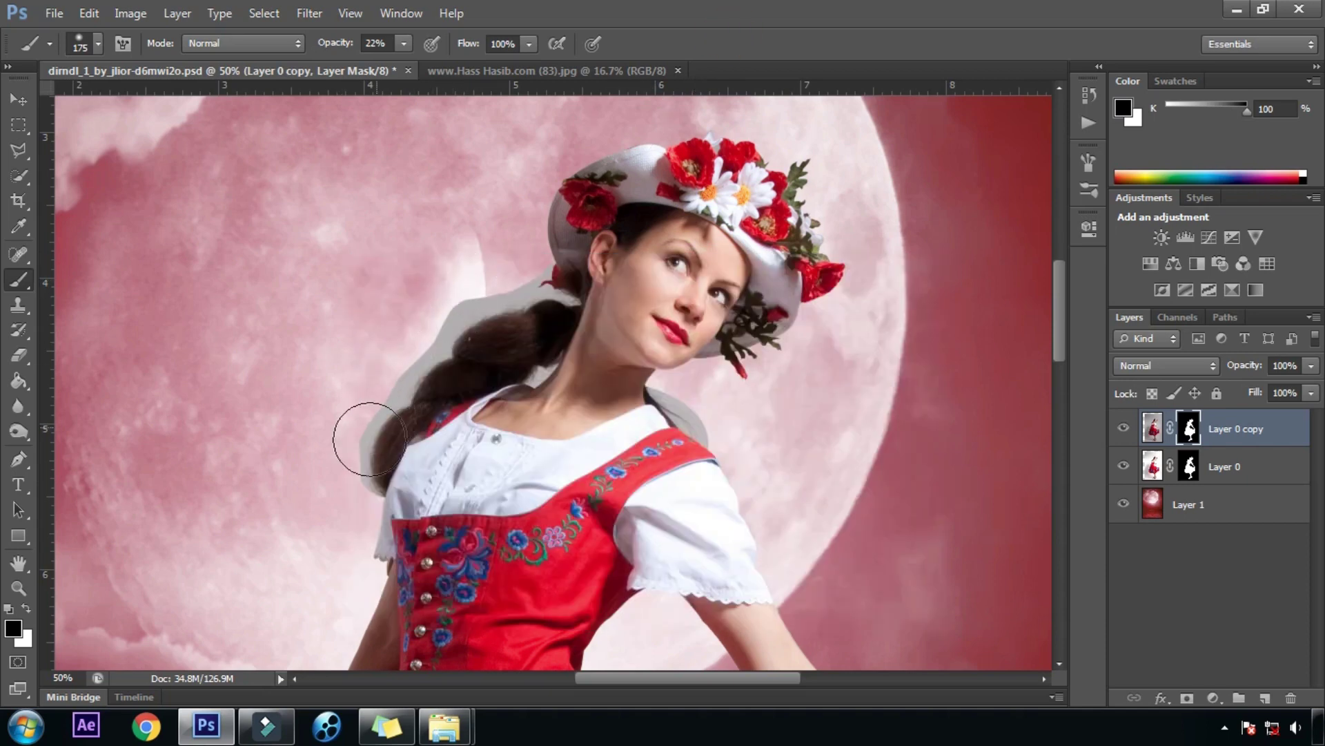
Step: Mask out the grey fringe around the braid and beside the neck in black, using a 70 px brush at 100% opacity
key(bracketleft)
key(bracketleft)
key(bracketleft)
key(bracketleft)
key(bracketleft)
key(bracketleft)
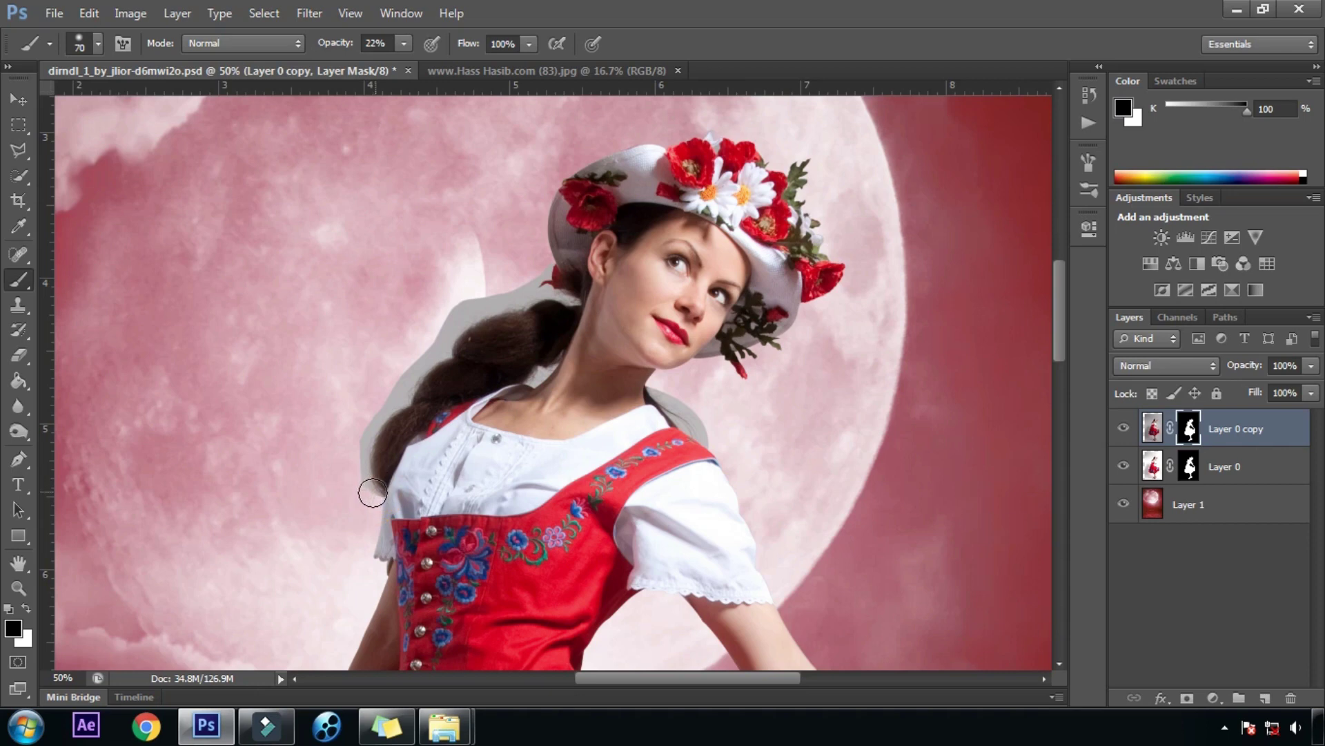
click(406, 43)
drag(404, 68, 683, 50)
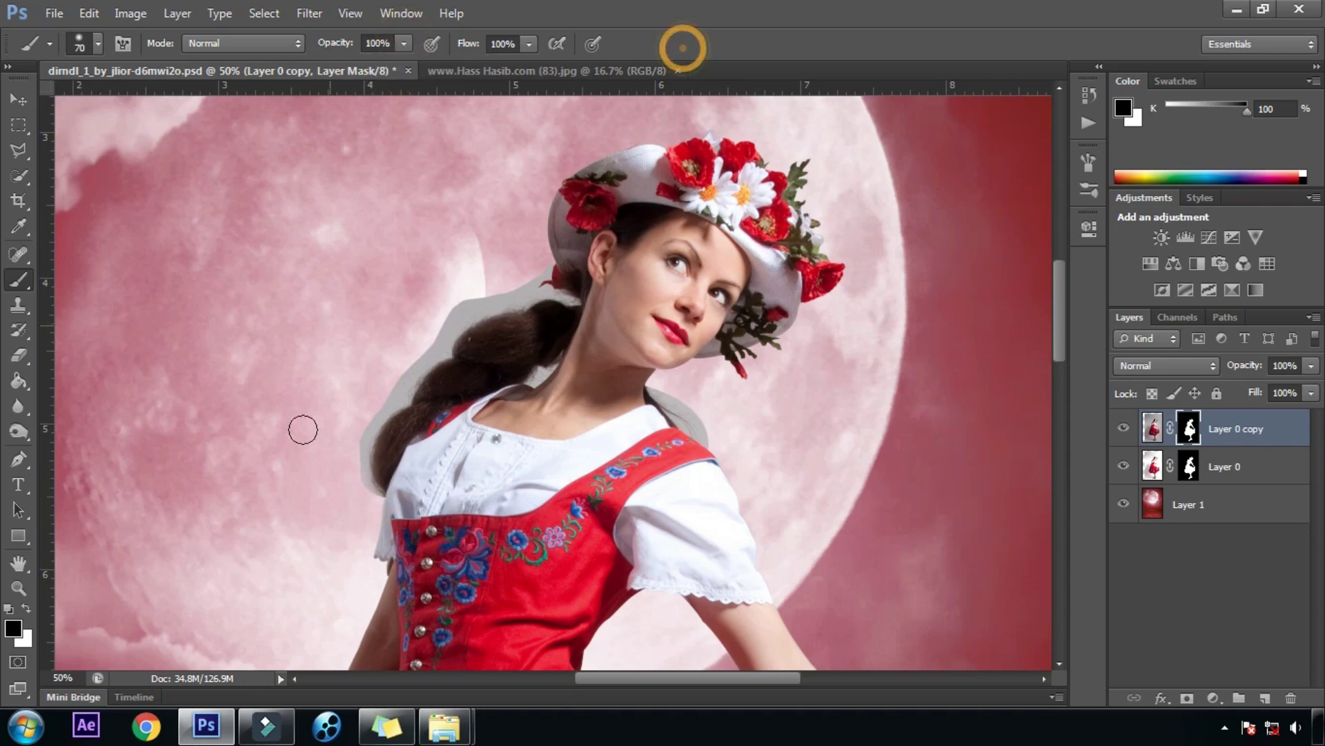
mouse_move(361, 503)
mouse_down()
mouse_move(379, 408)
mouse_move(358, 483)
mouse_move(393, 392)
mouse_move(438, 346)
mouse_move(385, 384)
mouse_move(444, 349)
mouse_move(444, 331)
mouse_move(479, 304)
mouse_move(450, 326)
mouse_move(525, 302)
mouse_move(538, 272)
mouse_move(566, 299)
mouse_up()
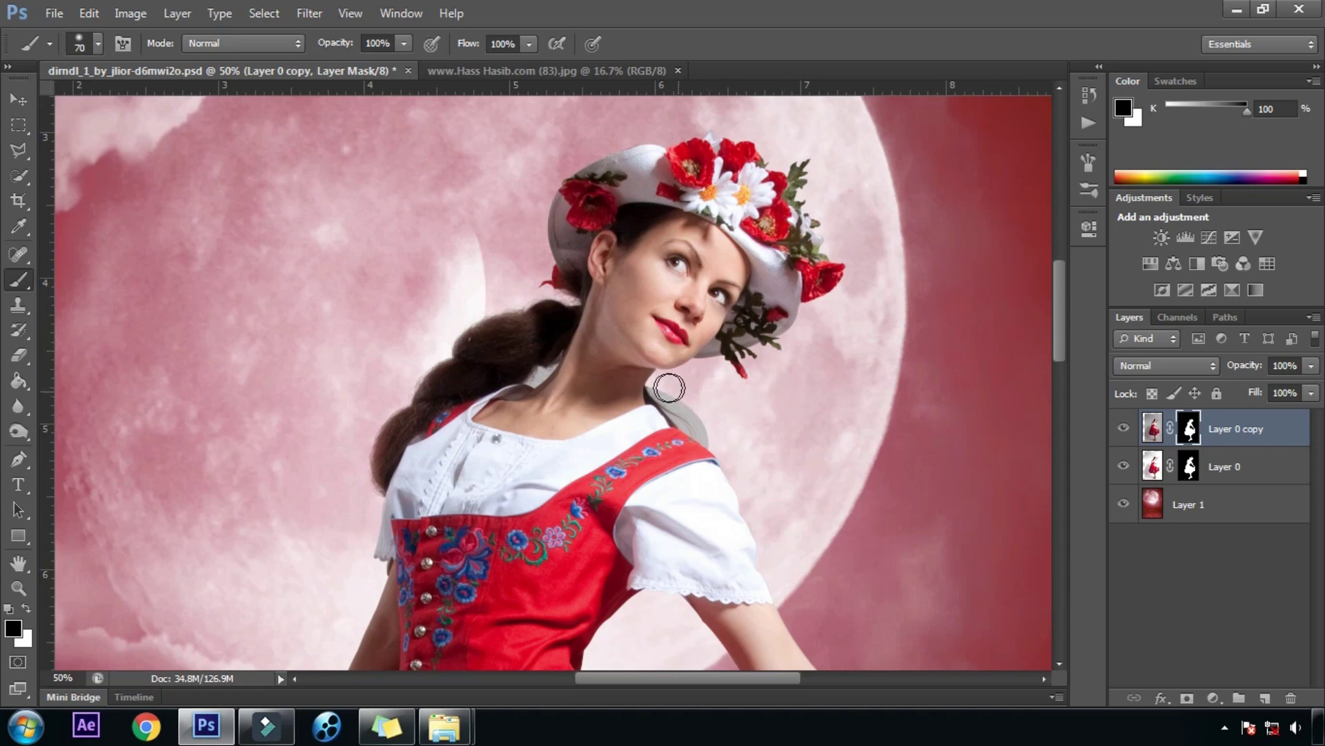
mouse_move(660, 392)
mouse_down()
mouse_move(698, 405)
mouse_move(690, 420)
mouse_move(725, 441)
mouse_move(701, 423)
mouse_move(707, 432)
mouse_up()
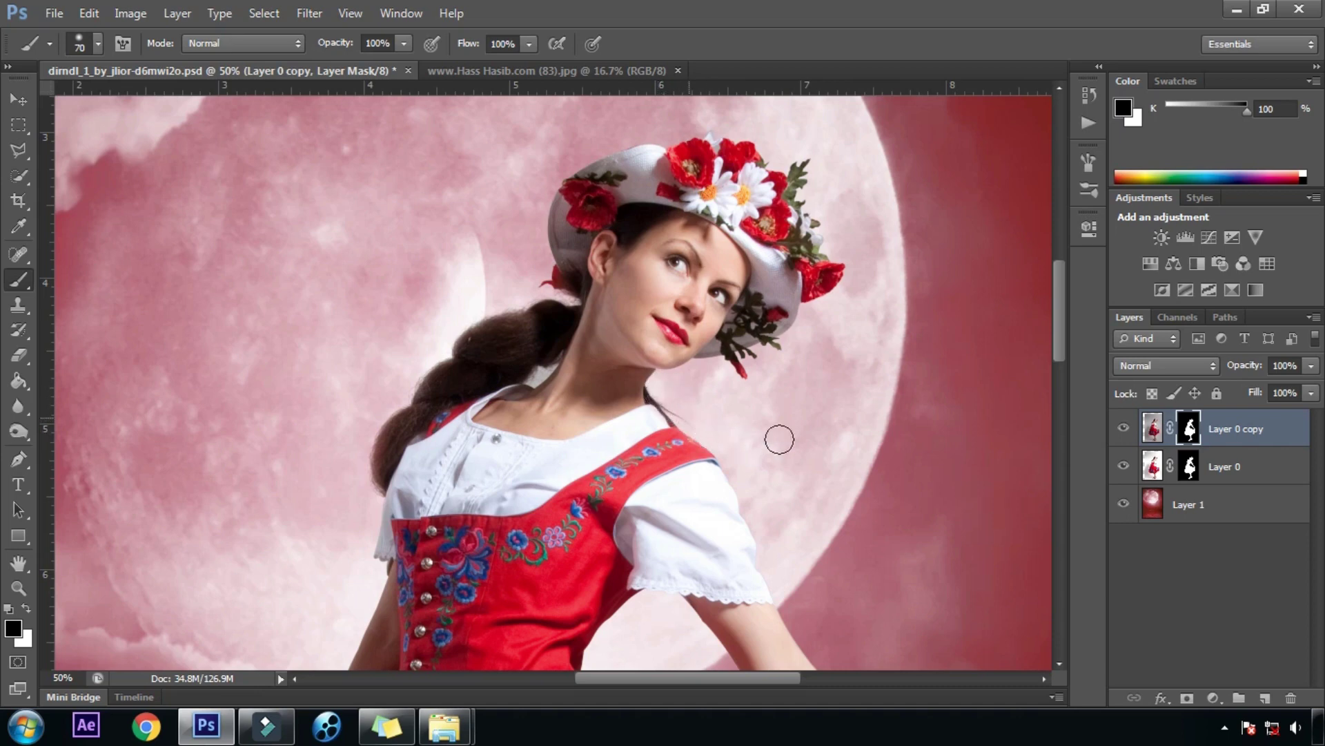
Step: Link Layer 0 copy and Layer 0 together
shift+click(1274, 468)
right_click(1272, 461)
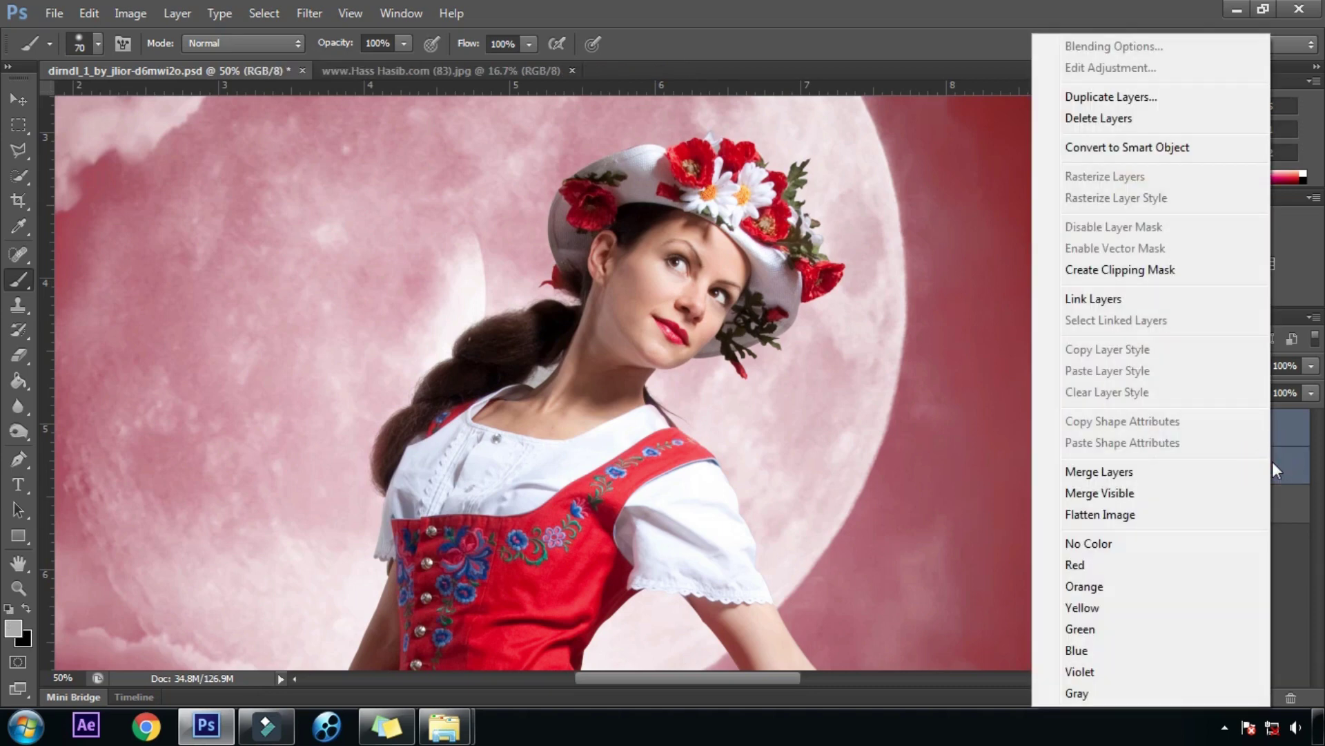
click(1104, 299)
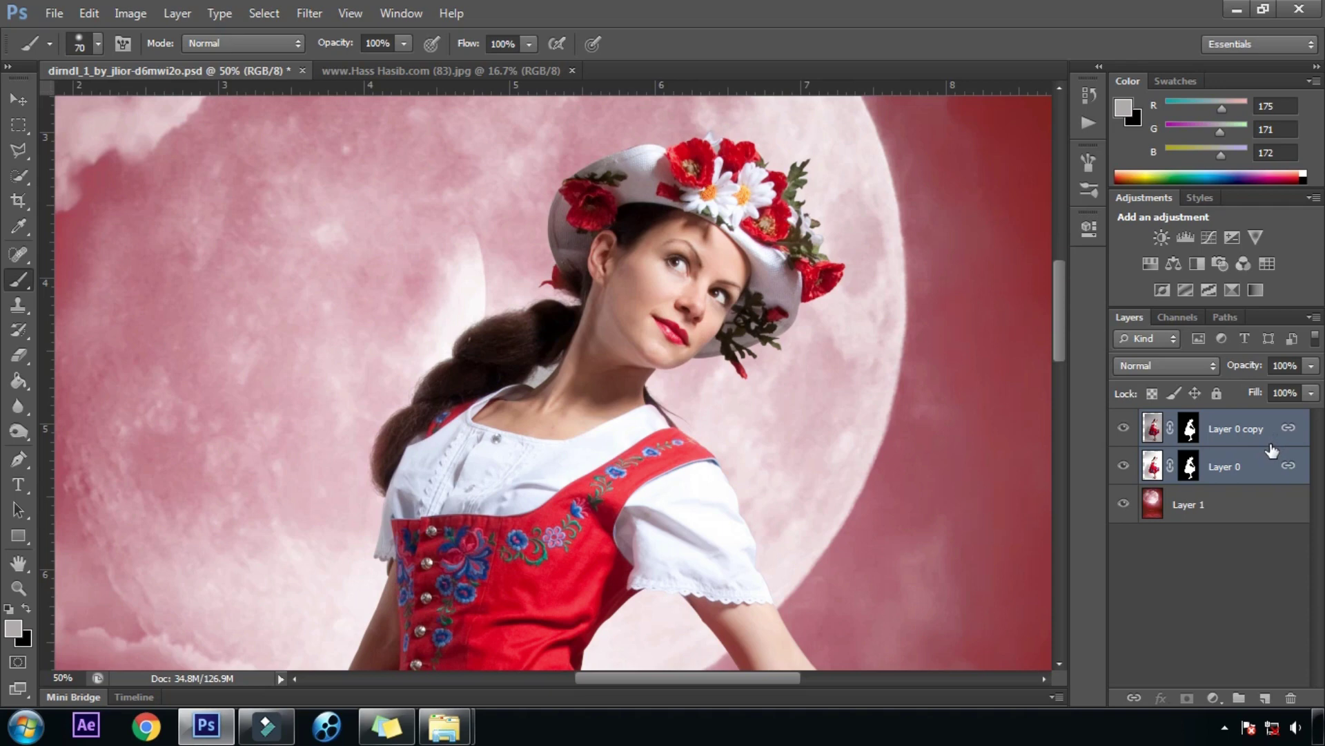
Step: Group the two linked layers as GIRL and toggle the group's visibility to check it against the whole picture
key(ctrl+g)
double_click(1212, 421)
text(GIRL)
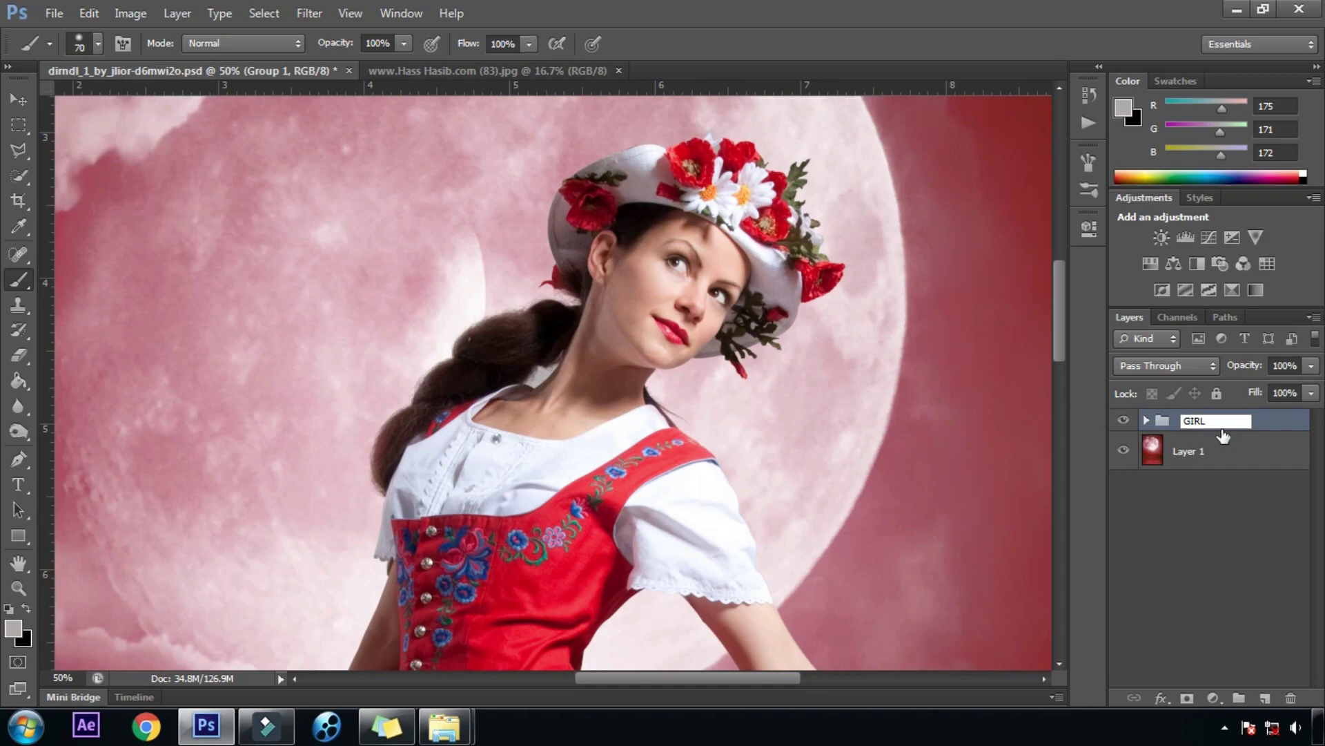
key(Return)
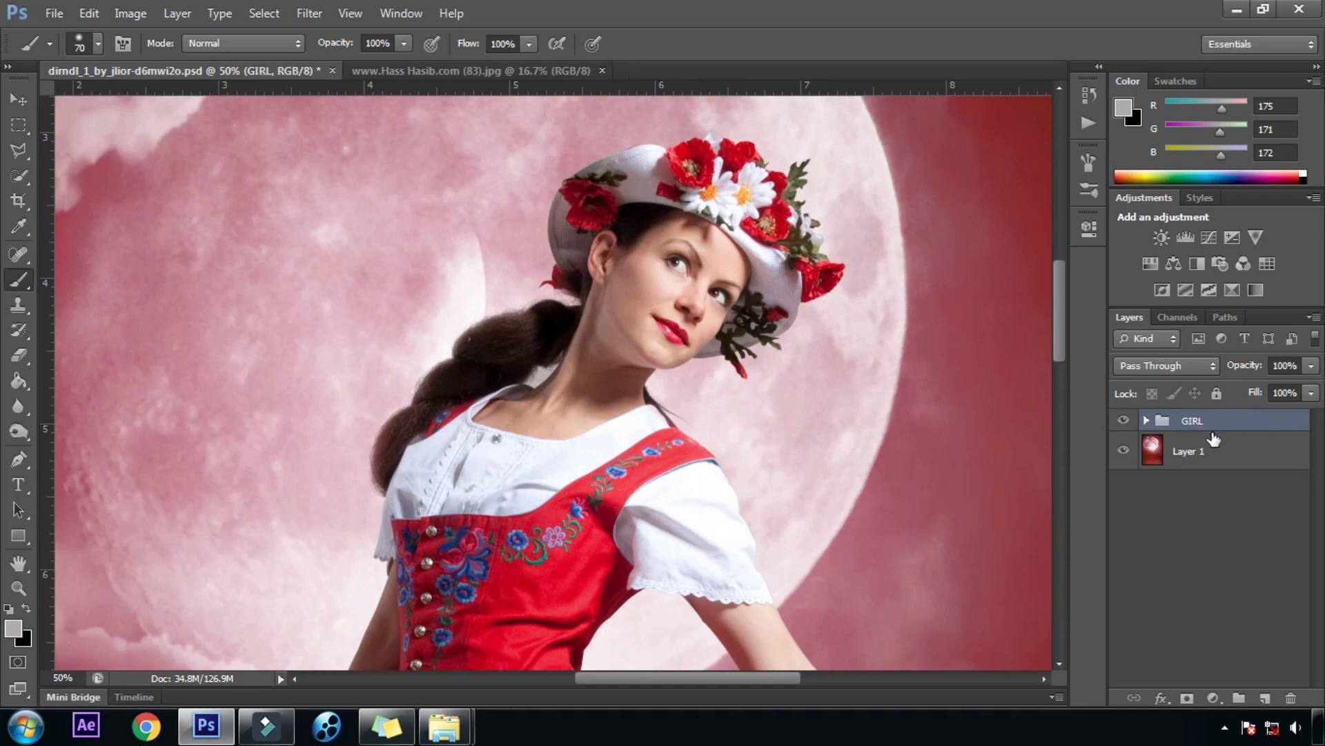
key(ctrl+0)
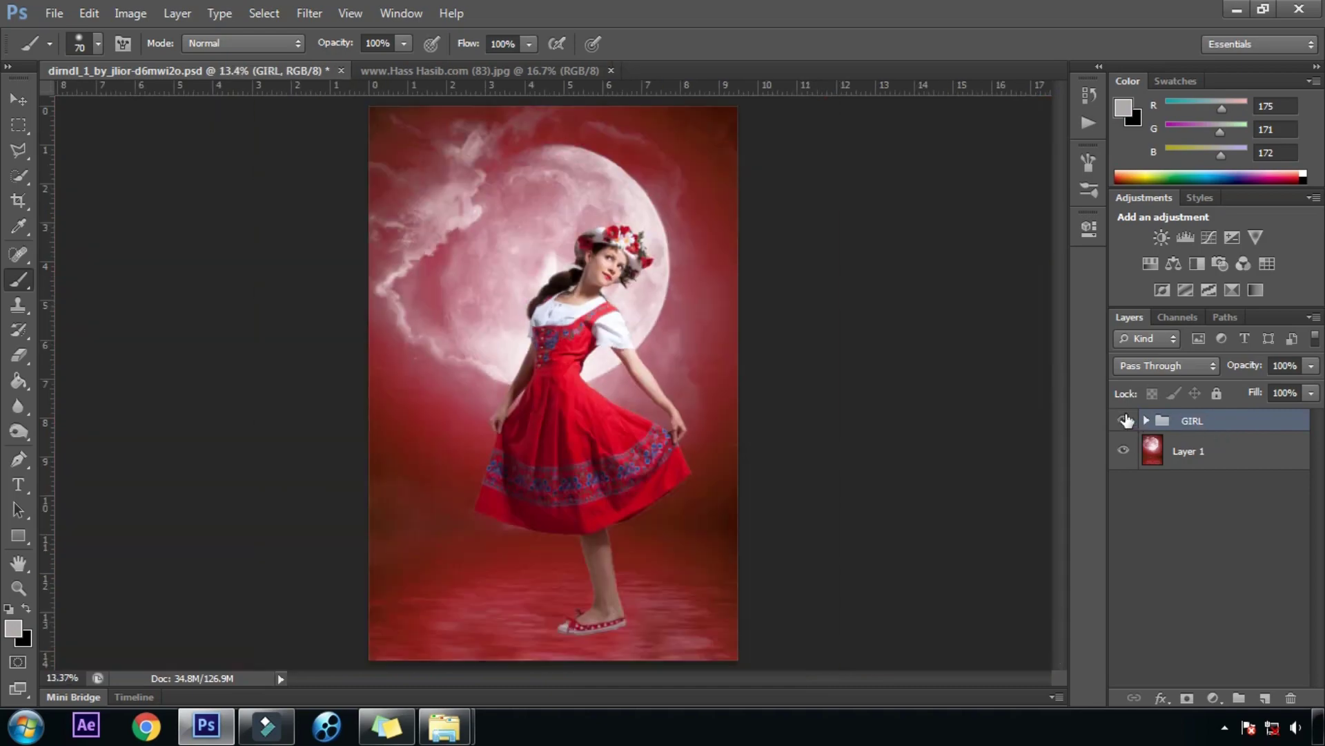
click(1125, 423)
click(1125, 423)
Step: Look up the Splish Splash brush file in the TUTORIAL #2 folder and return to Photoshop
click(1236, 10)
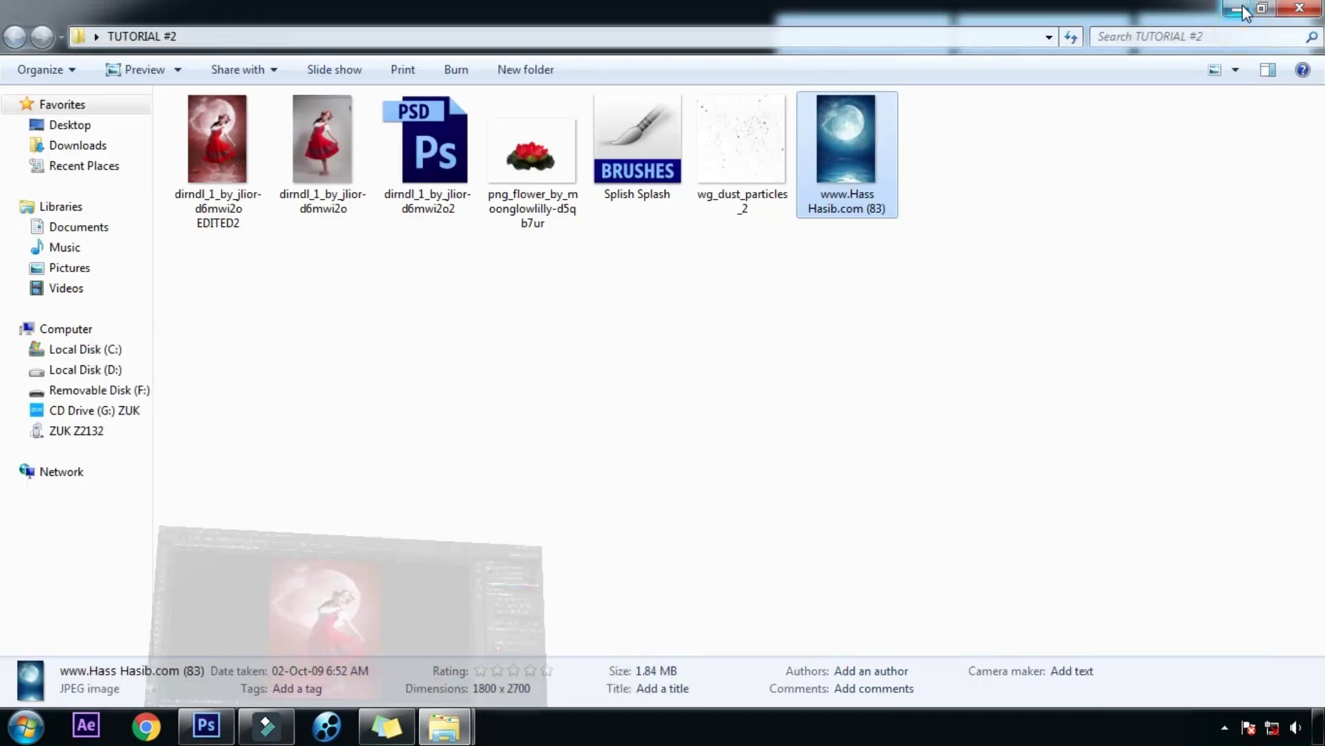
click(702, 287)
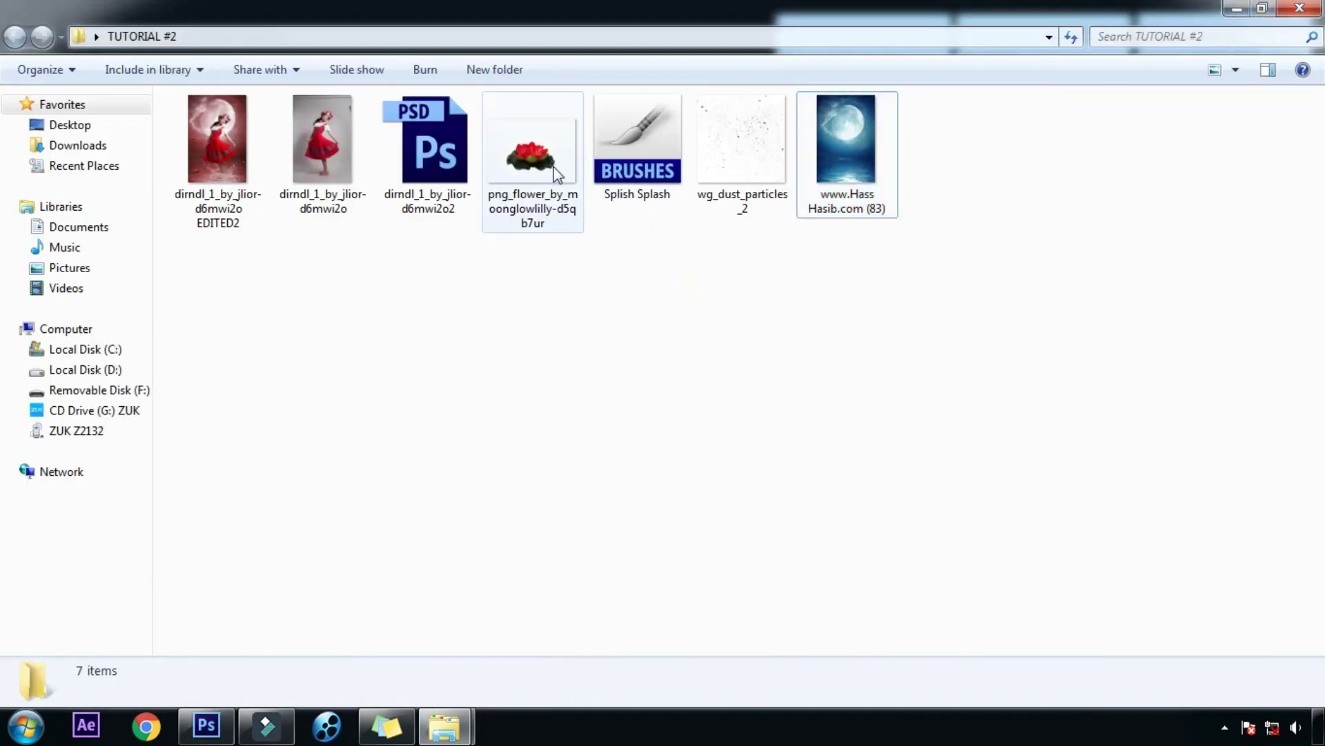
click(663, 164)
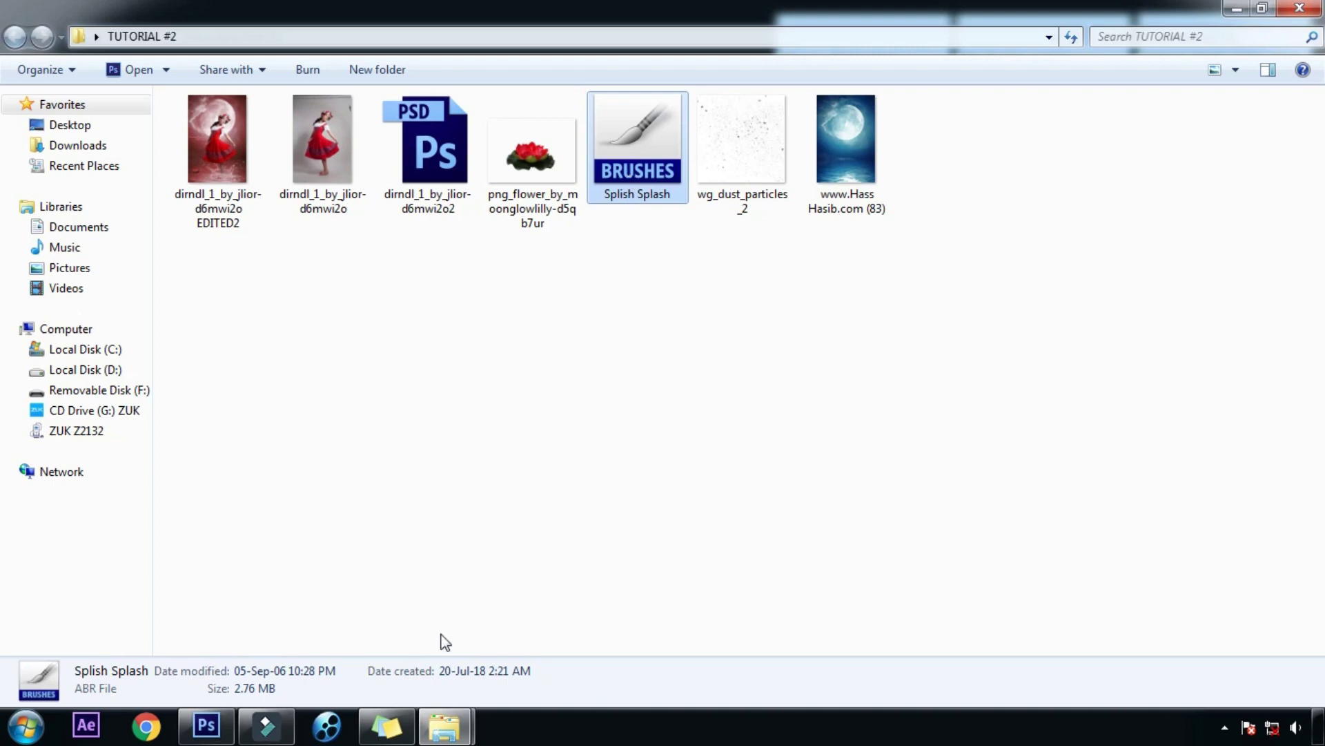
click(206, 725)
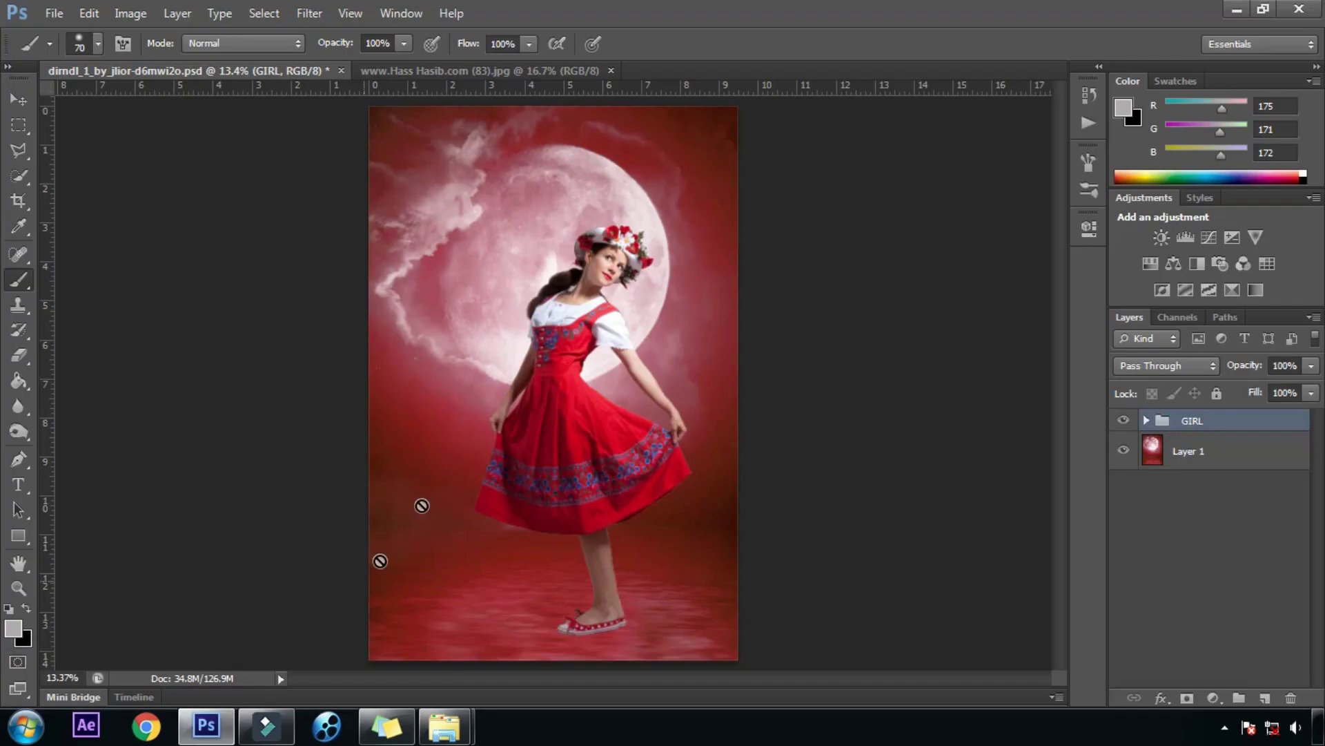
Step: Reset the brush presets to the defaults and load the Splish Splash brush set from the Water Splash folder
click(98, 43)
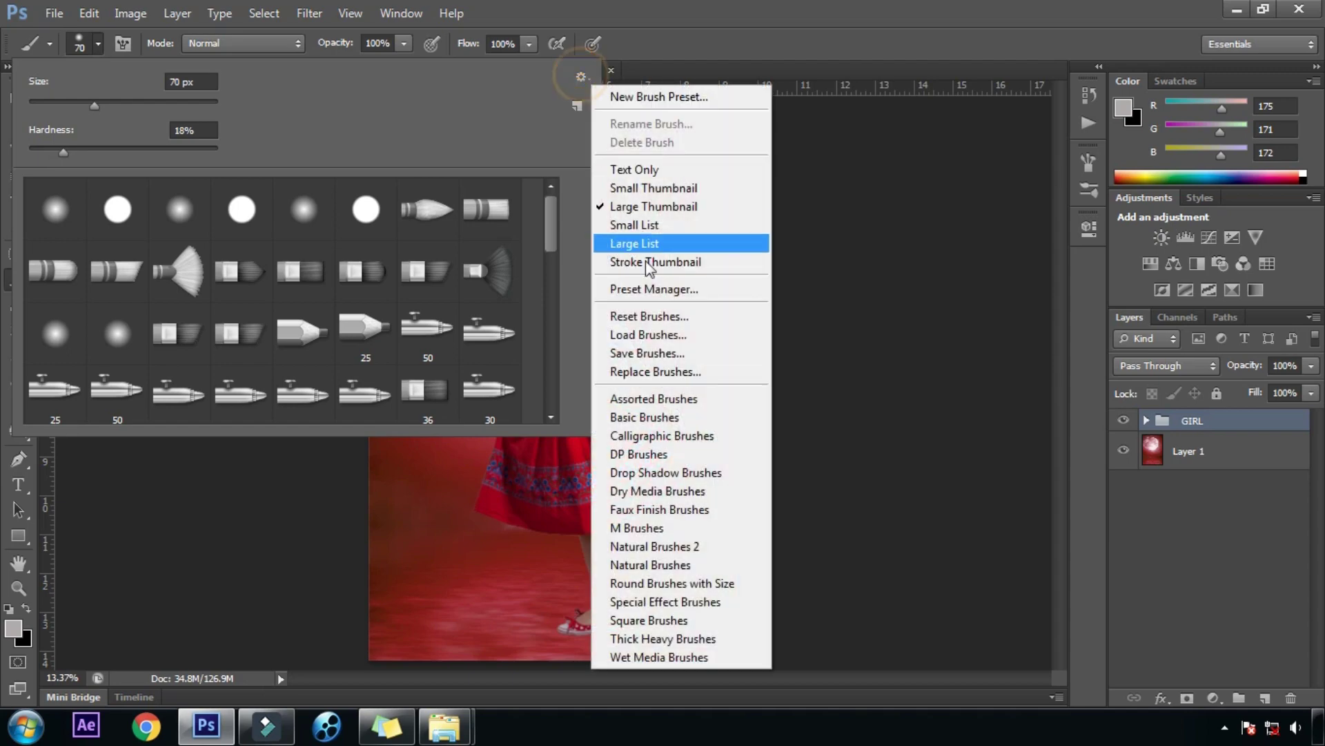
click(649, 315)
click(591, 287)
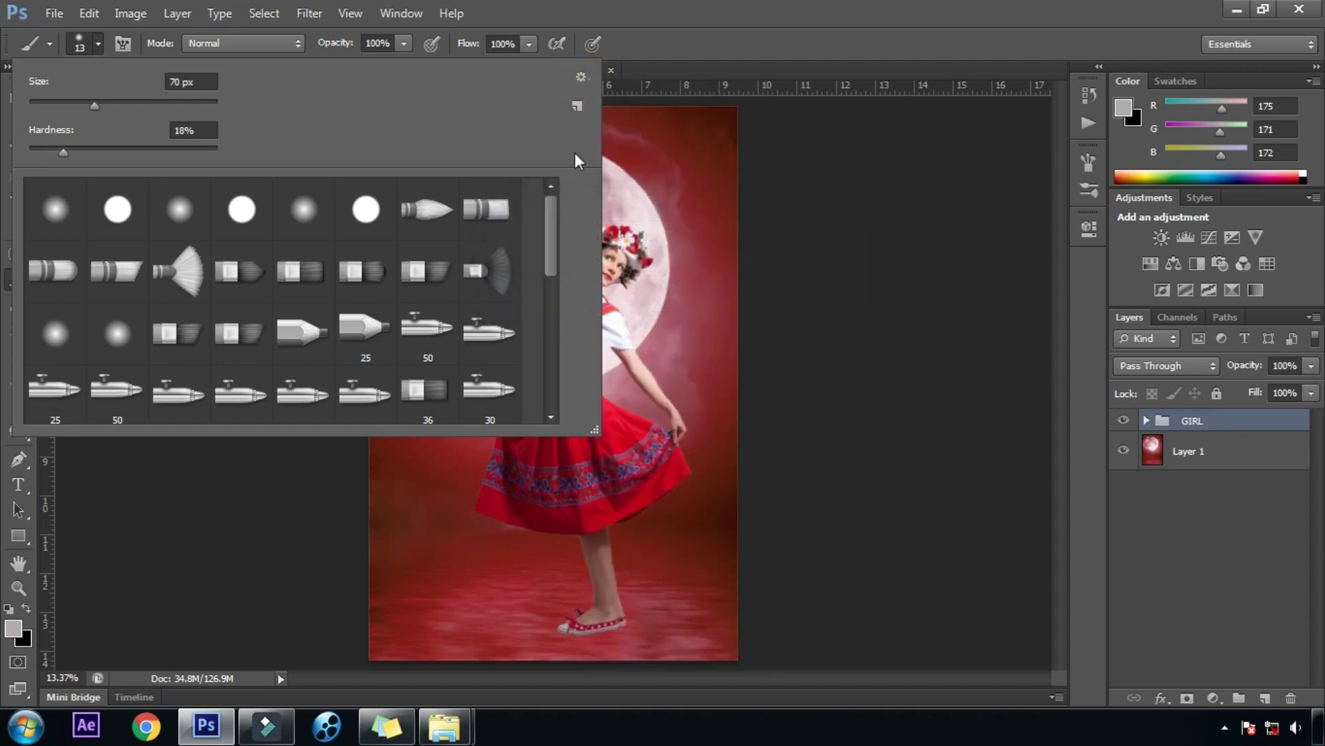
click(580, 75)
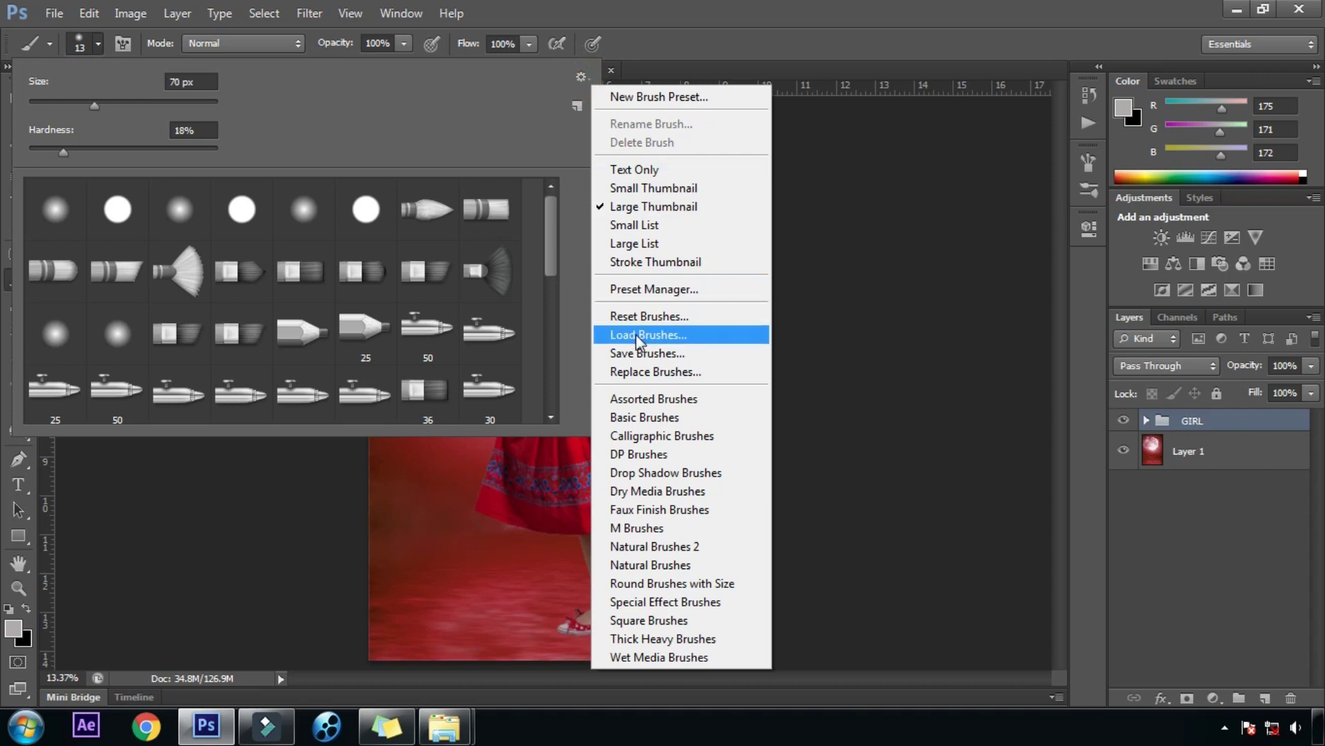
click(732, 344)
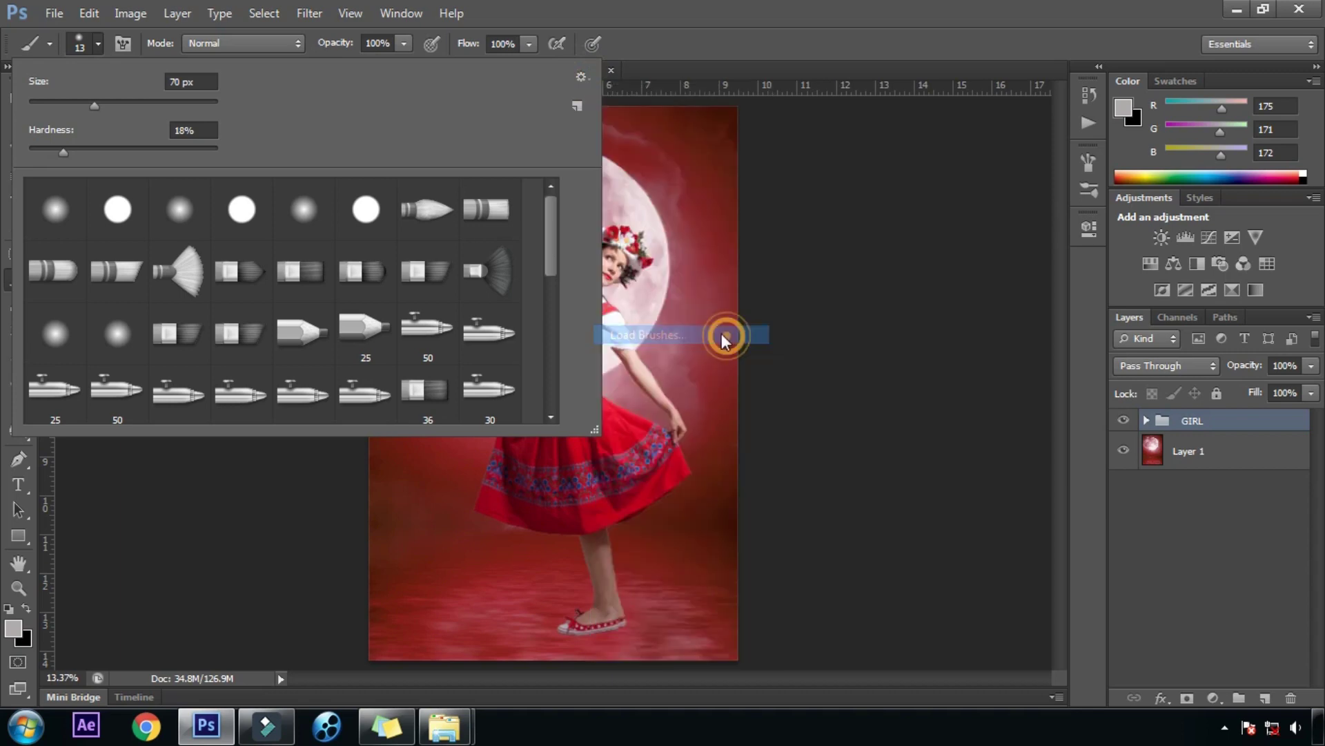
click(454, 245)
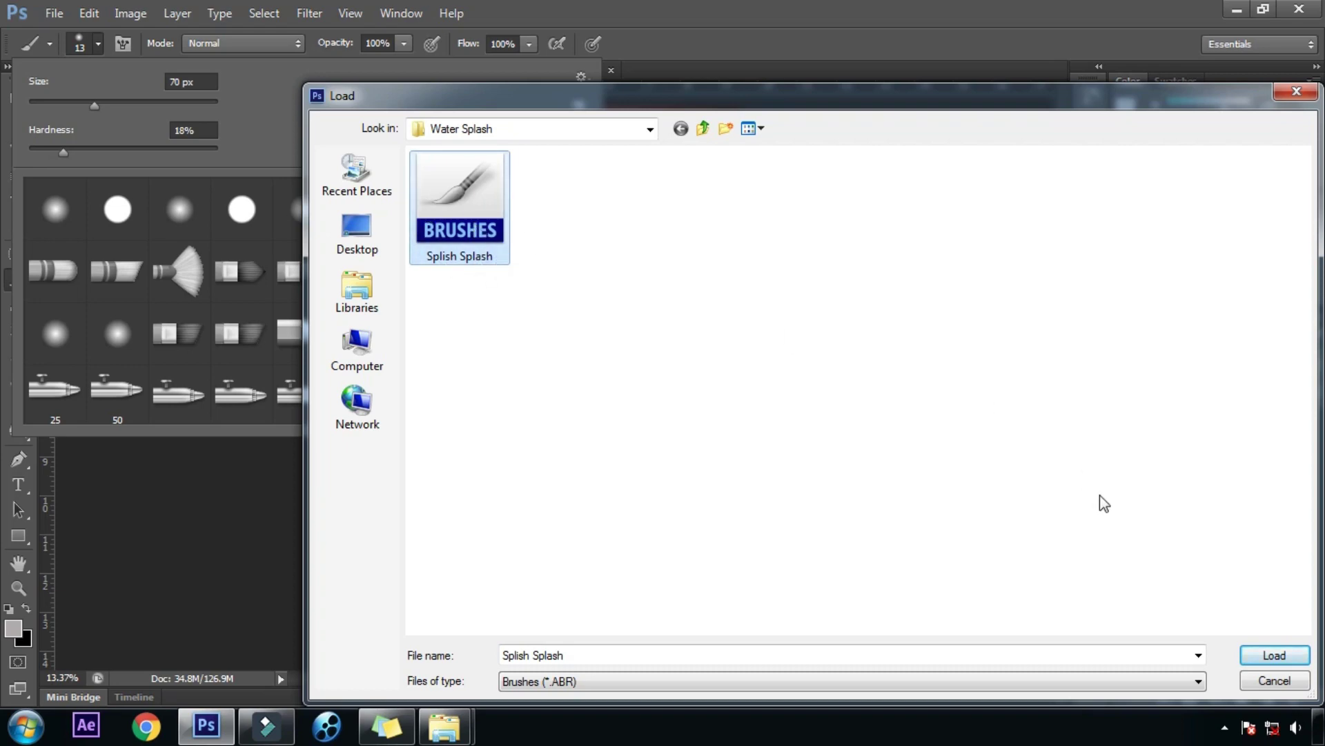
click(1291, 654)
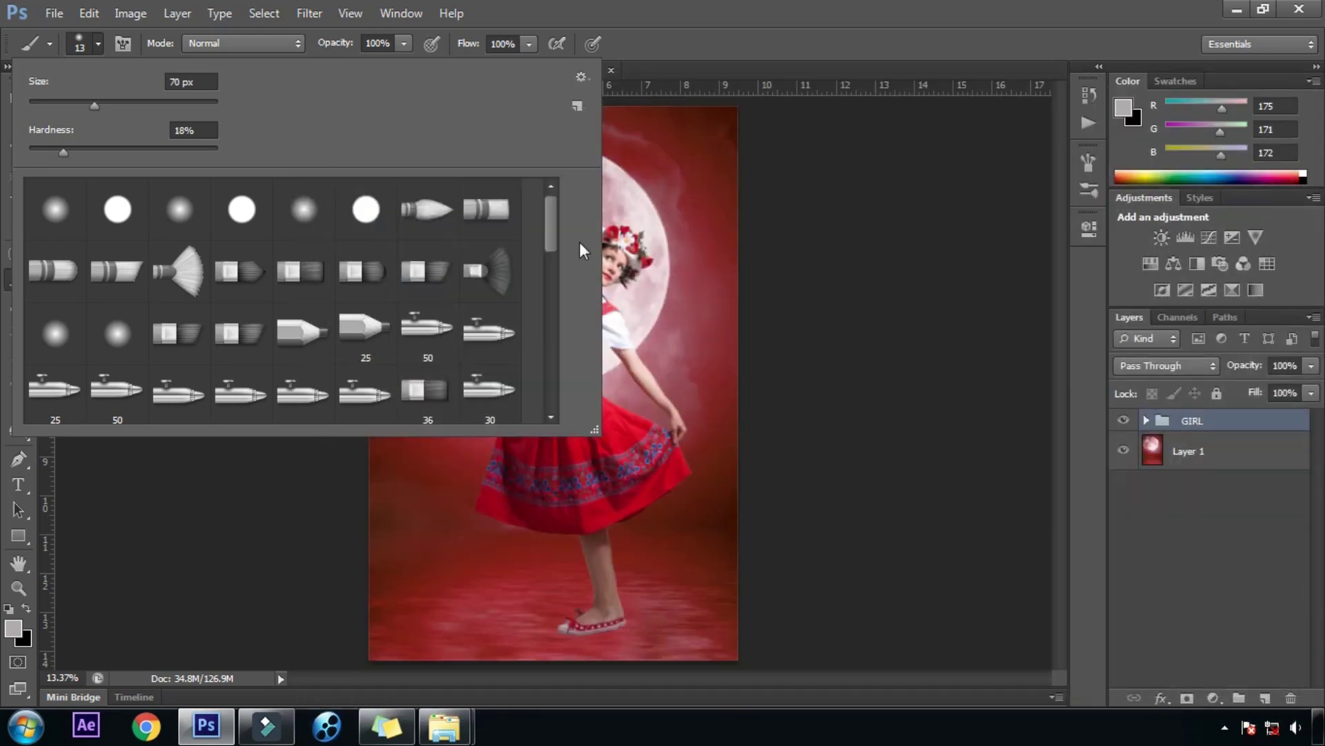
Step: Choose the 392 px crown-shaped water splash brush and add a new empty layer above the GIRL group
drag(549, 210, 555, 388)
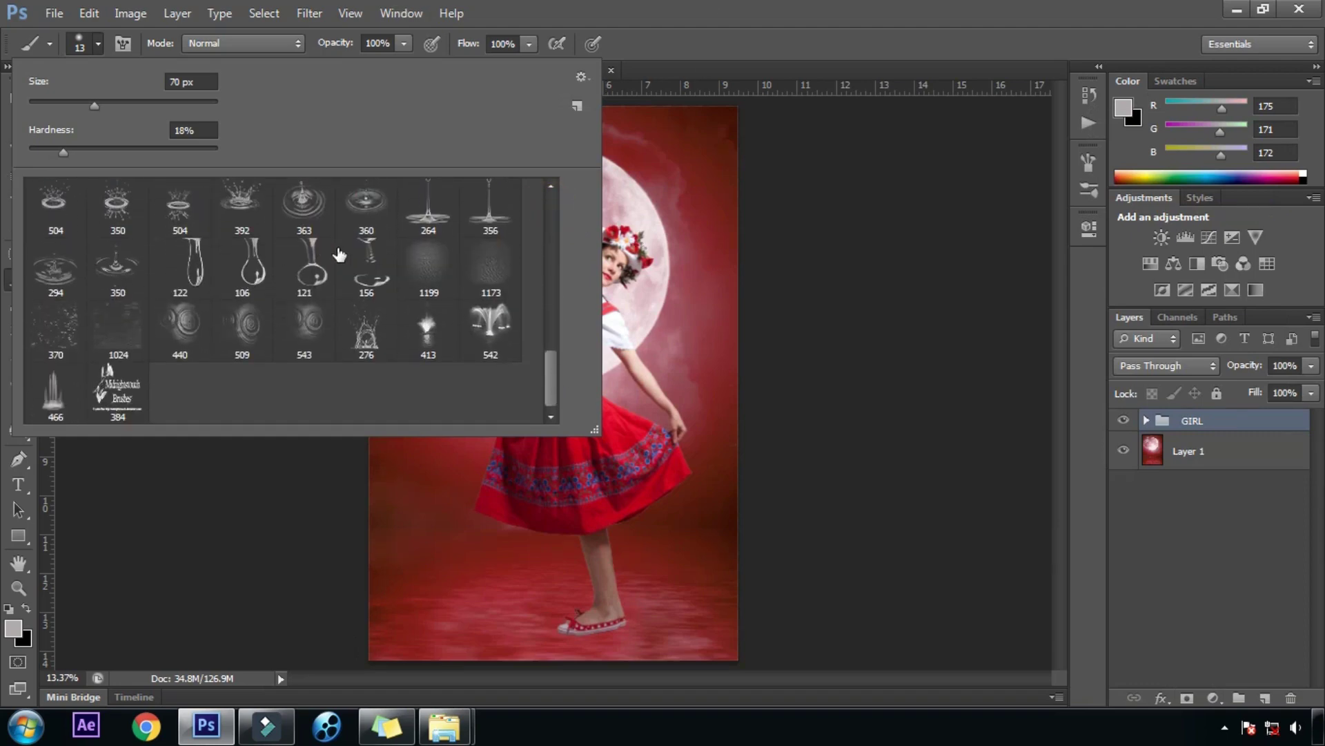
drag(548, 361, 552, 344)
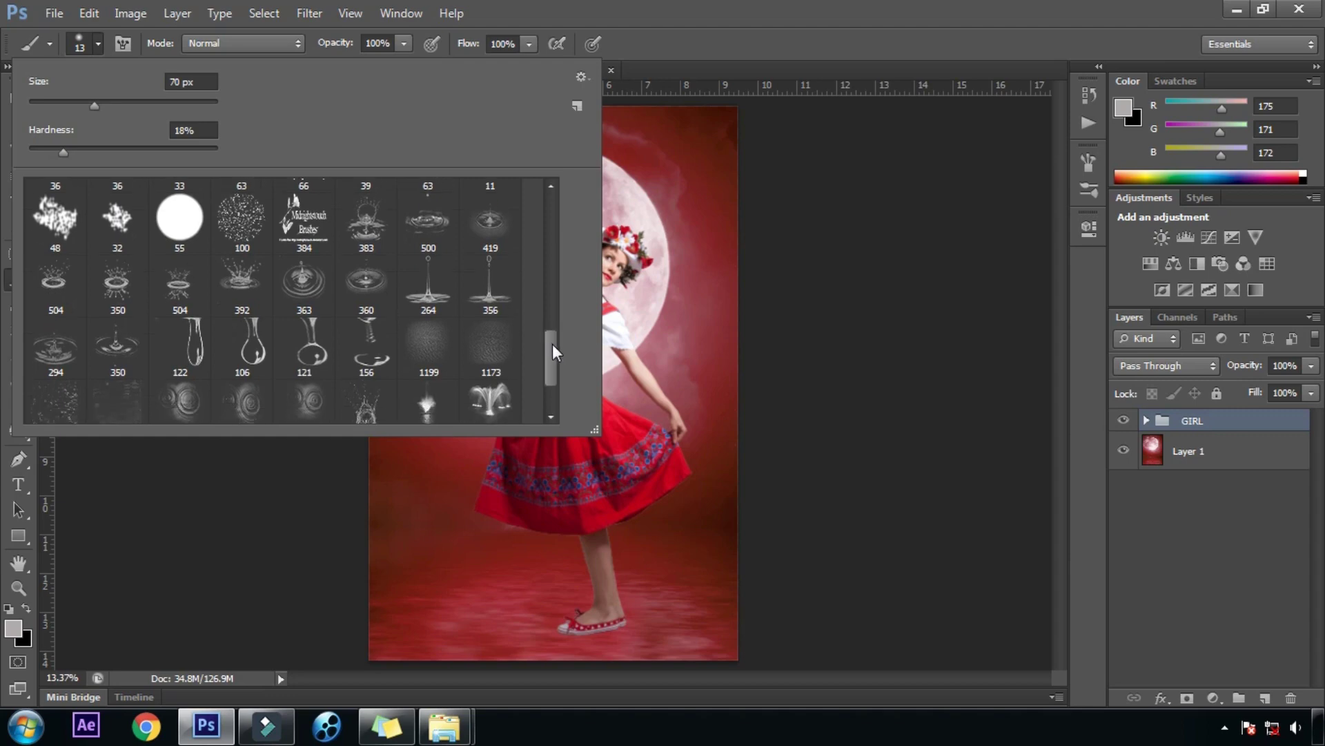
click(241, 287)
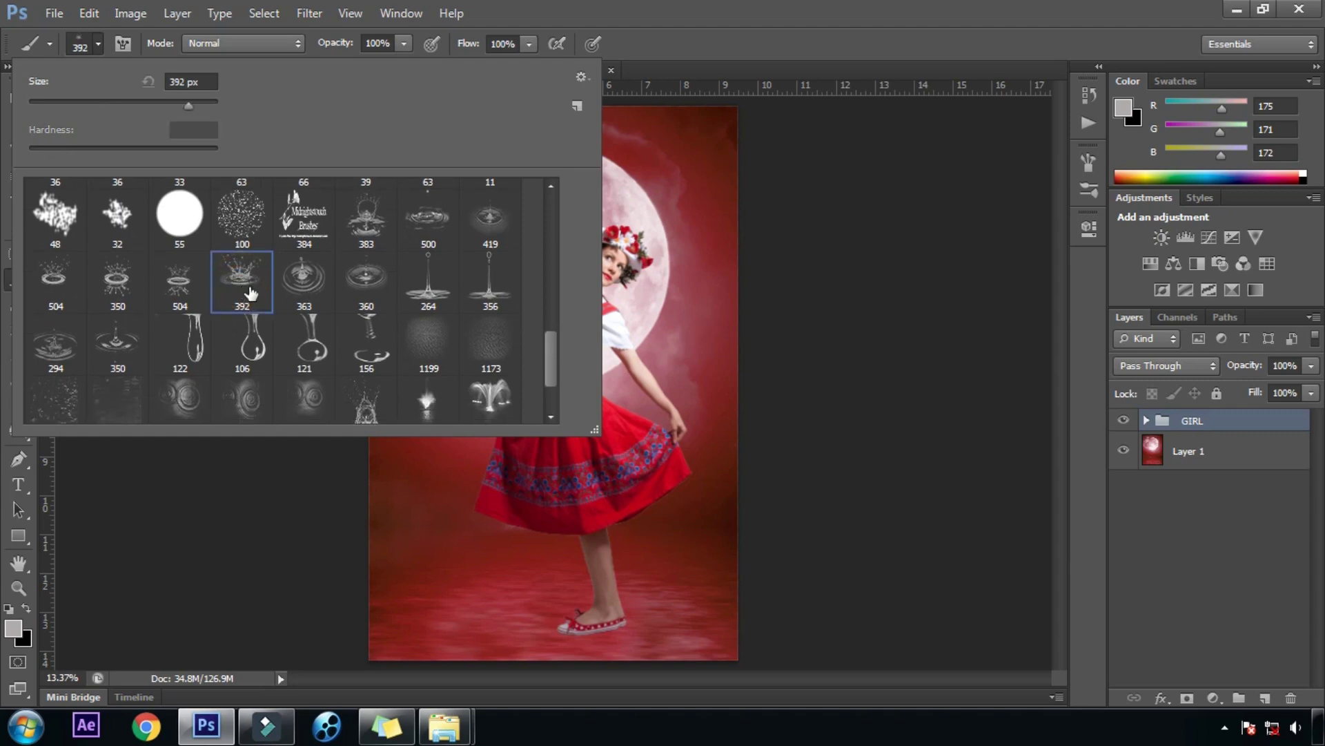
click(676, 44)
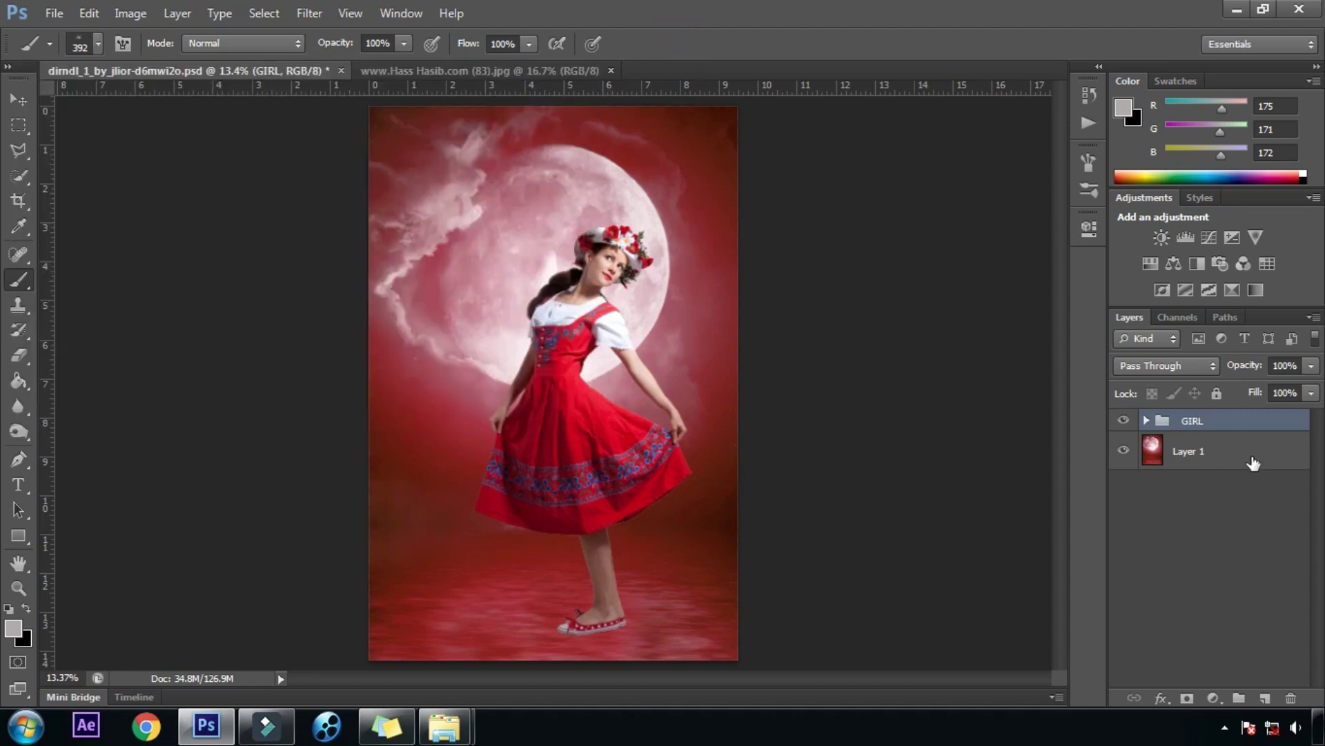
click(1266, 698)
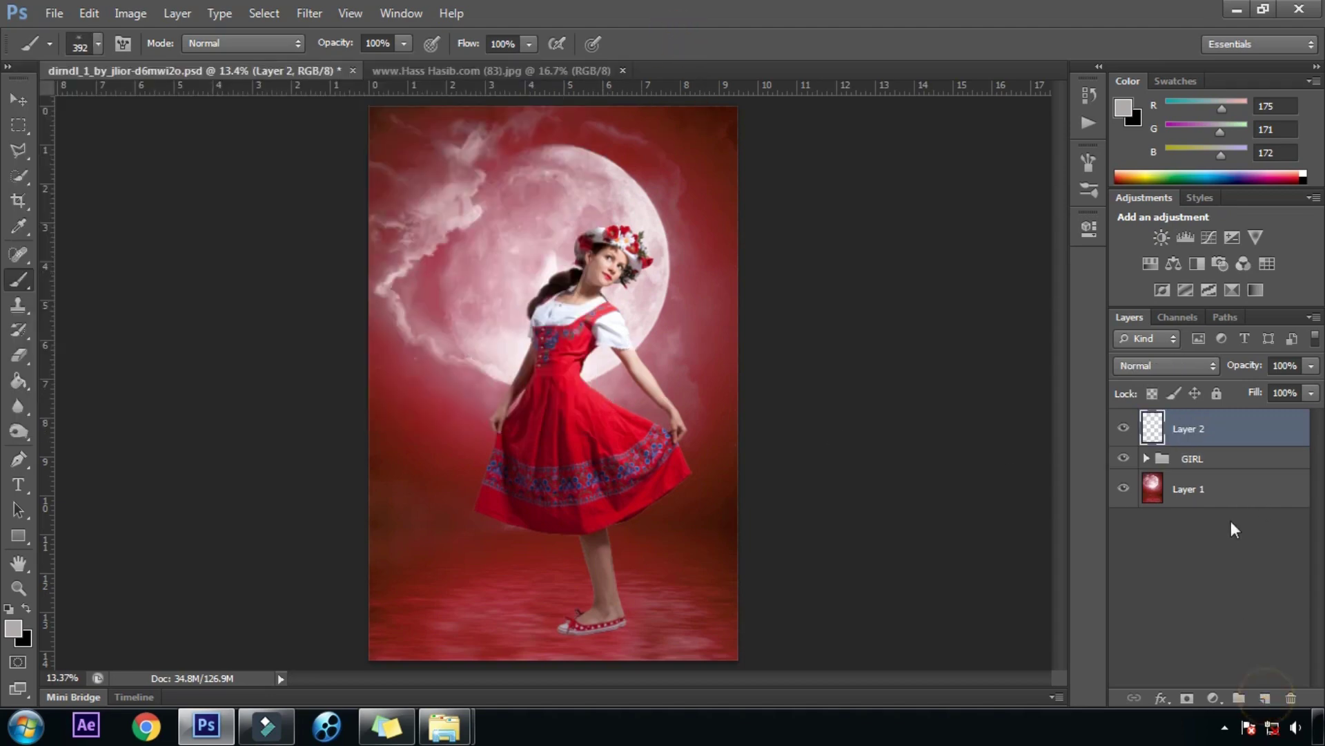
Step: Enlarge the splash brush to 1900 px, try a grey splash stamp at the woman's feet, and undo the stamp
mouse_move(1246, 433)
mouse_down()
mouse_move(1244, 470)
mouse_move(1239, 425)
mouse_up()
key(bracketright)
key(bracketright)
key(bracketright)
key(bracketright)
key(bracketright)
key(bracketright)
key(bracketright)
key(bracketright)
key(bracketright)
key(bracketright)
key(bracketright)
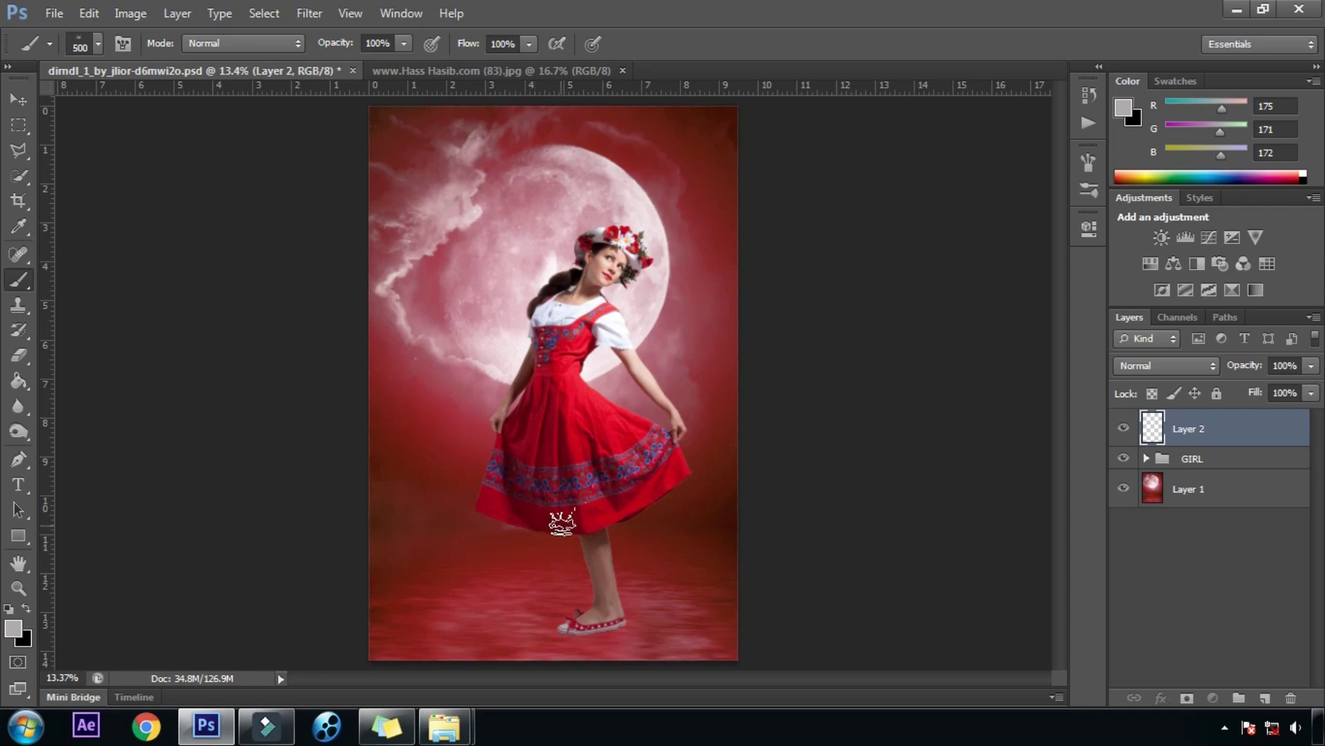
key(bracketright)
key(bracketright)
key(bracketright)
key(bracketright)
key(bracketright)
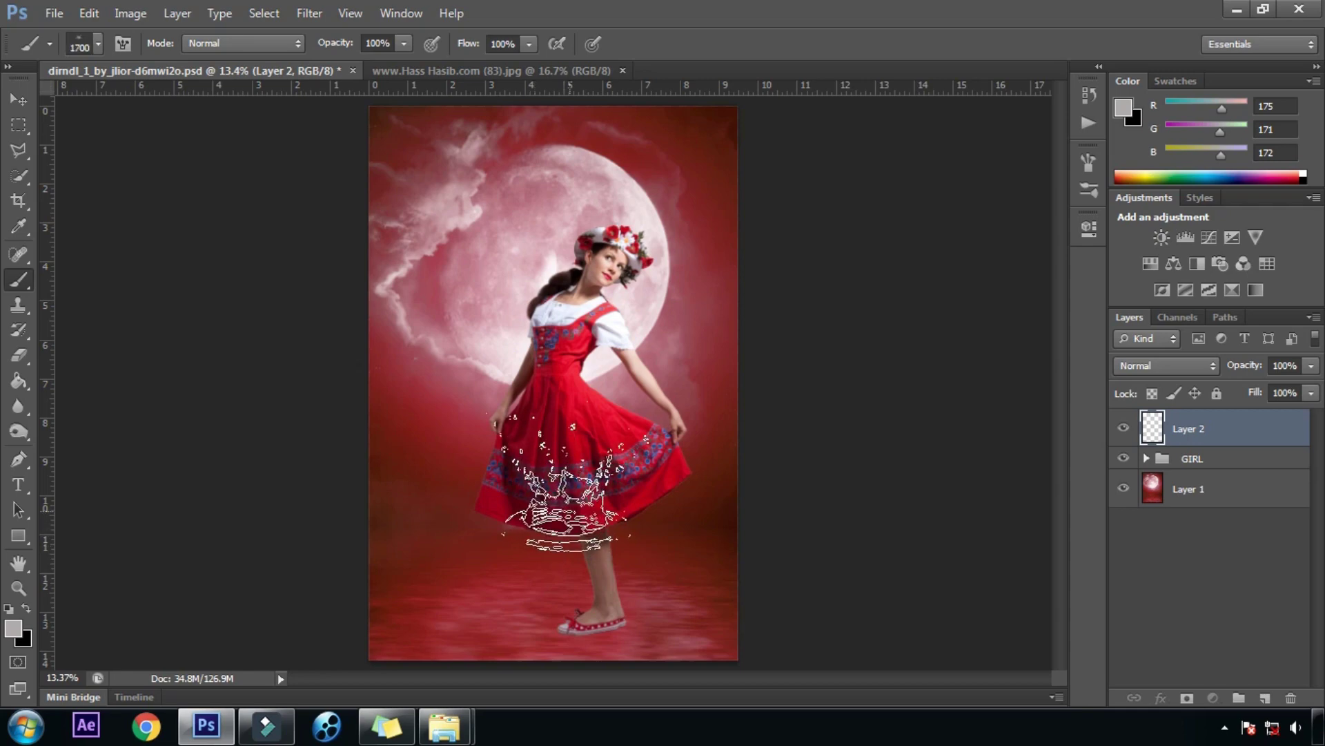
key(bracketleft)
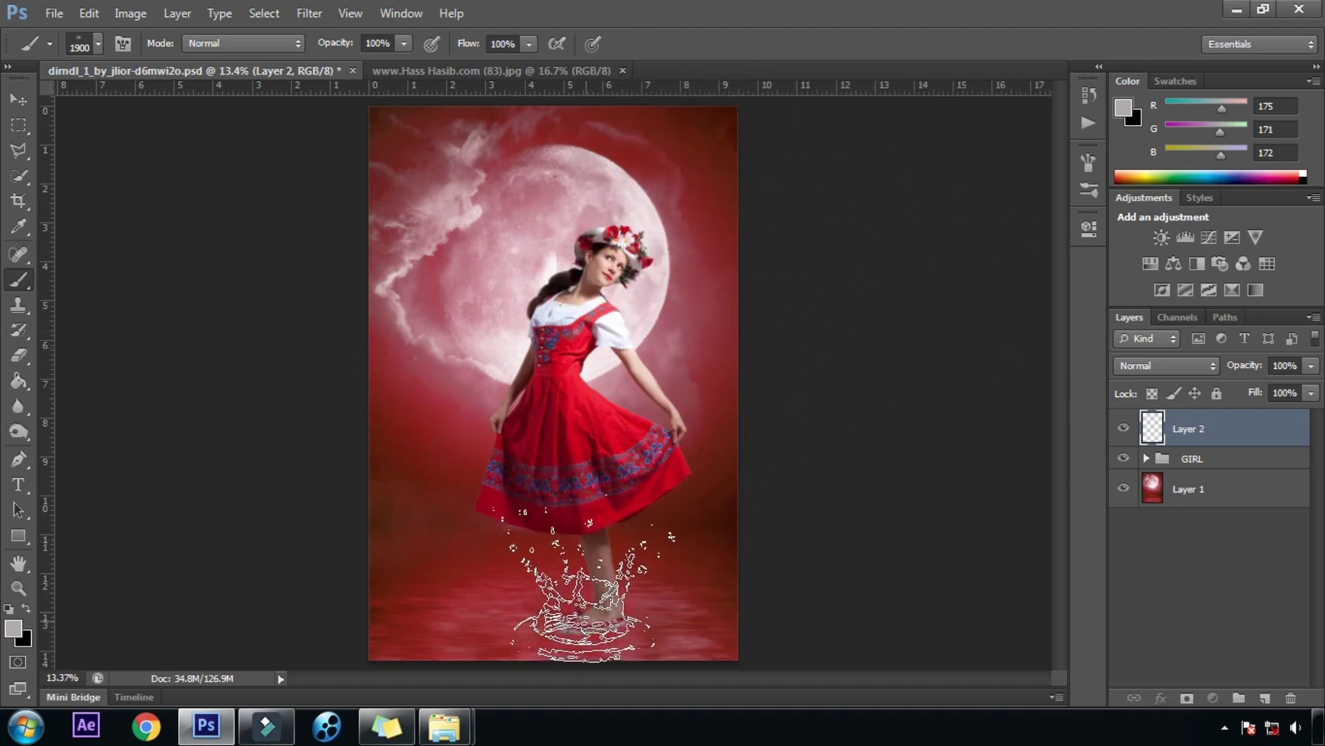
click(581, 580)
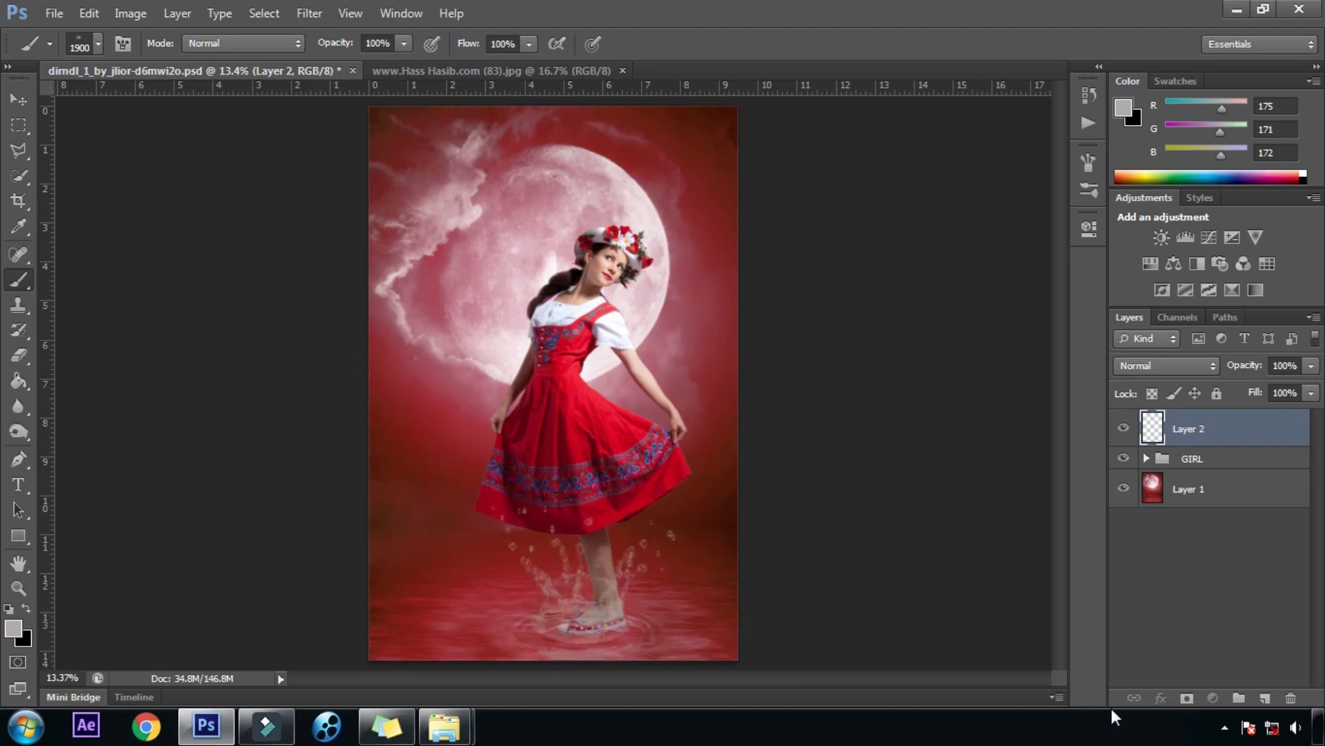
key(ctrl+z)
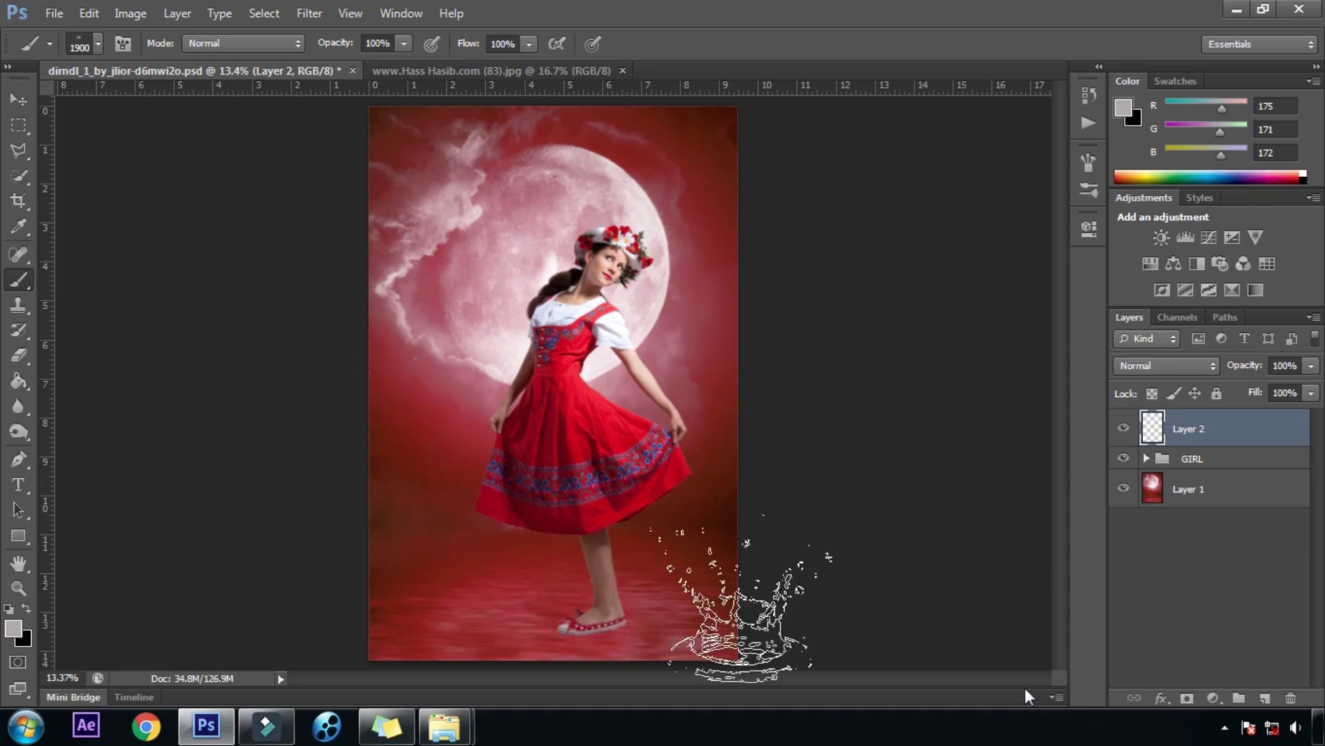
Step: Set the foreground colour to pure white (255, 255, 255) for the splash brush
click(15, 636)
drag(946, 429, 828, 287)
click(1307, 330)
key(b)
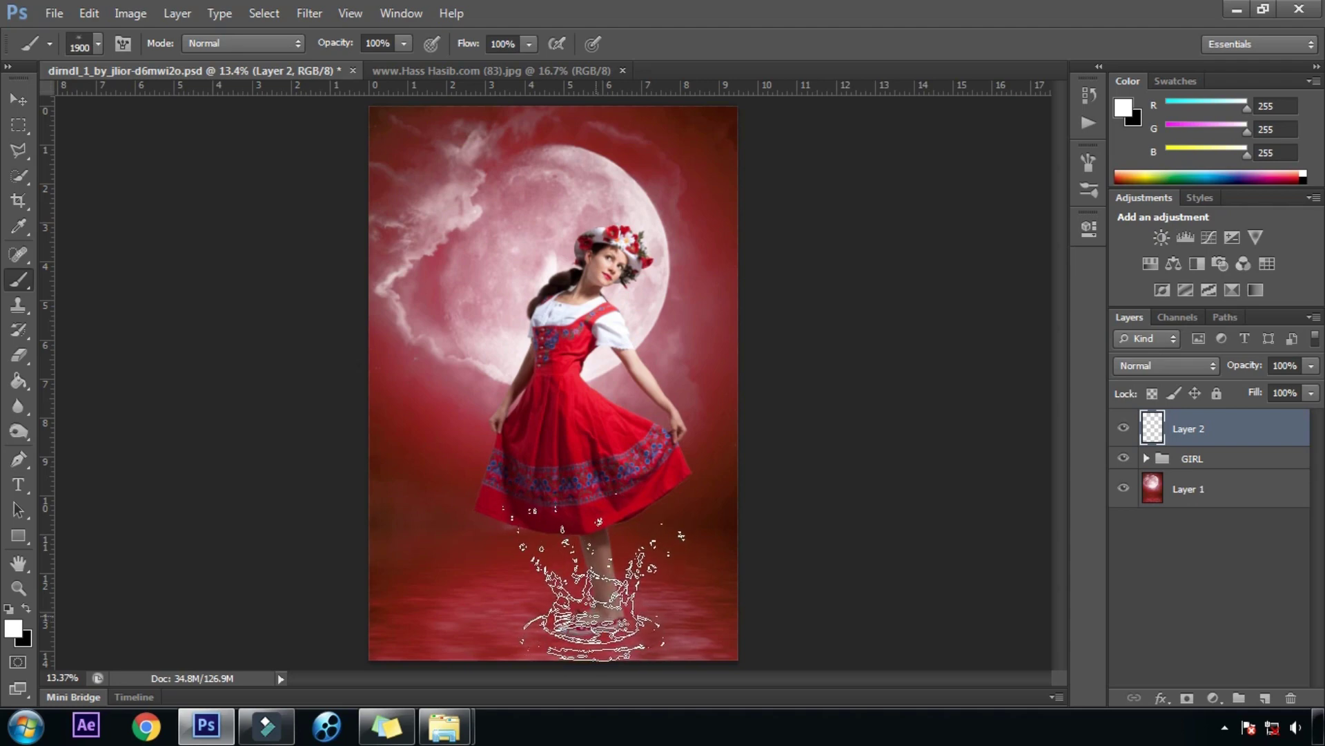
Step: Stamp one white water splash around the woman's feet and stretch it wider on both sides with Free Transform
click(591, 580)
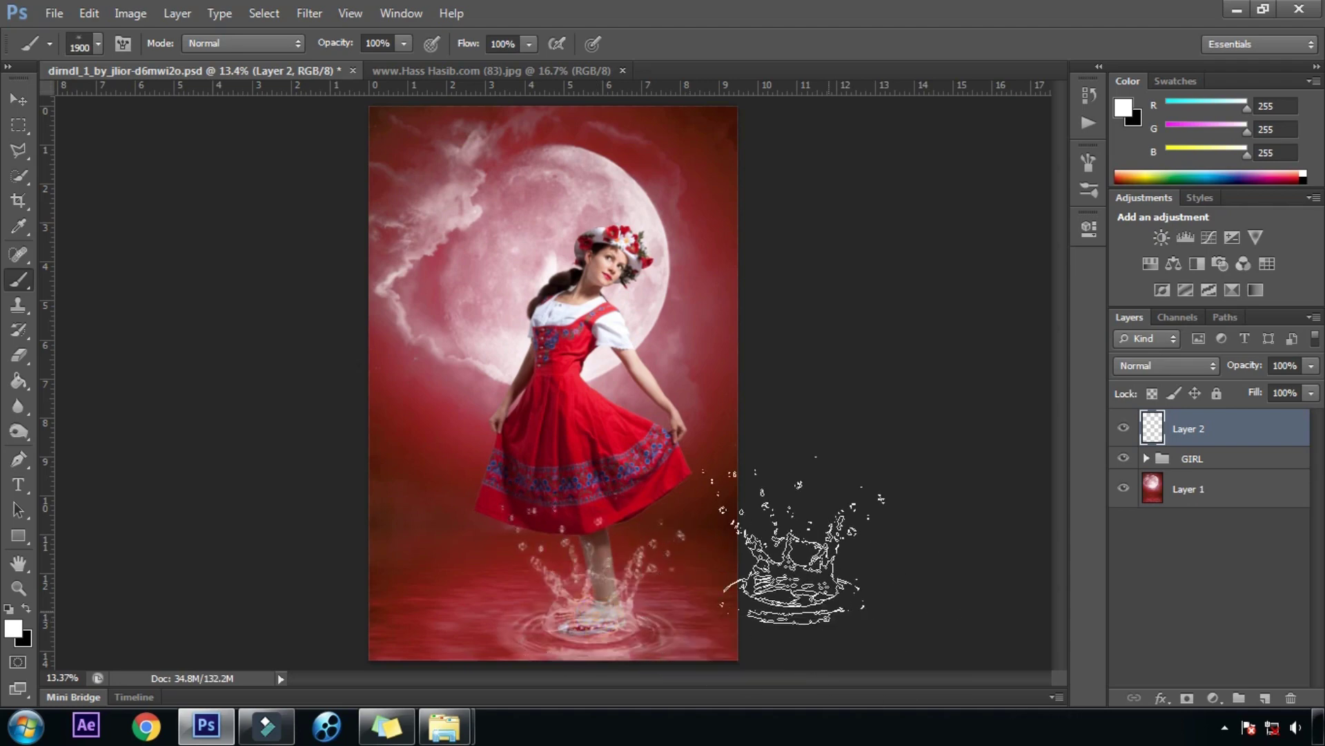
click(19, 100)
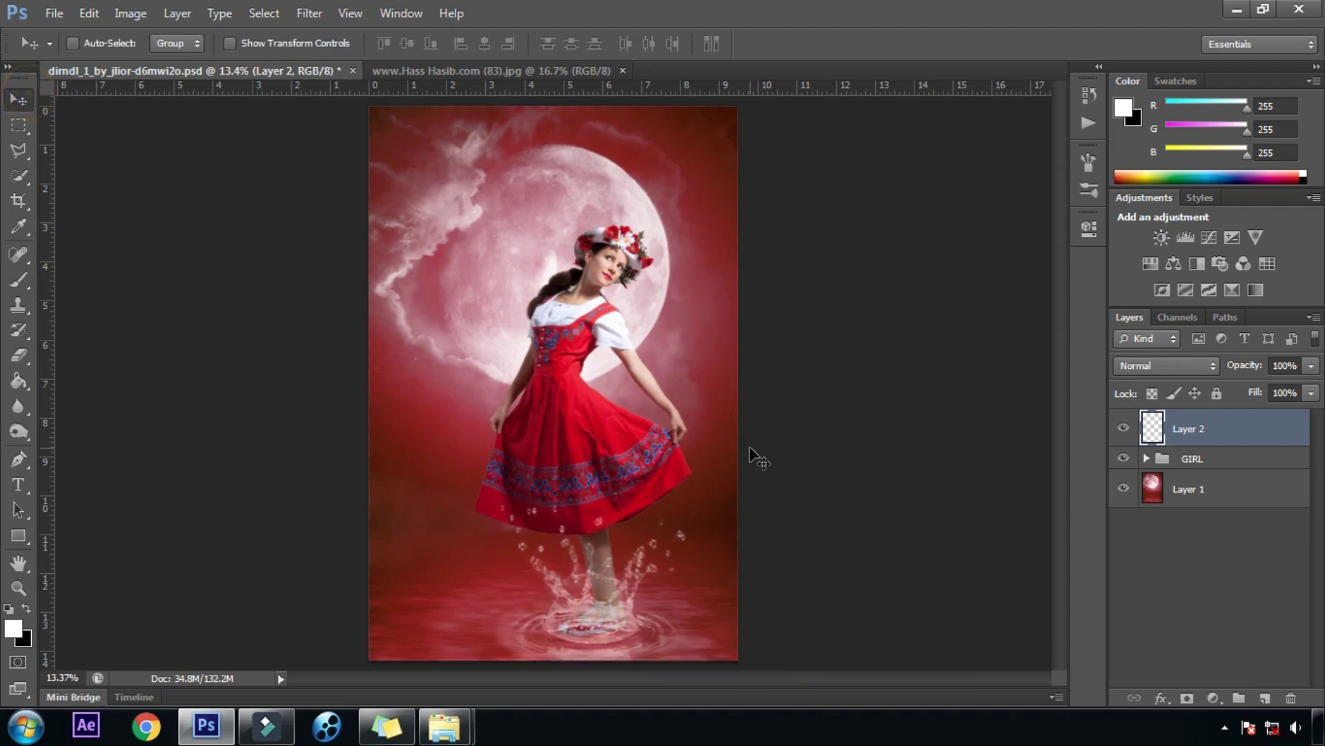
key(ctrl+t)
drag(713, 575, 772, 576)
click(975, 44)
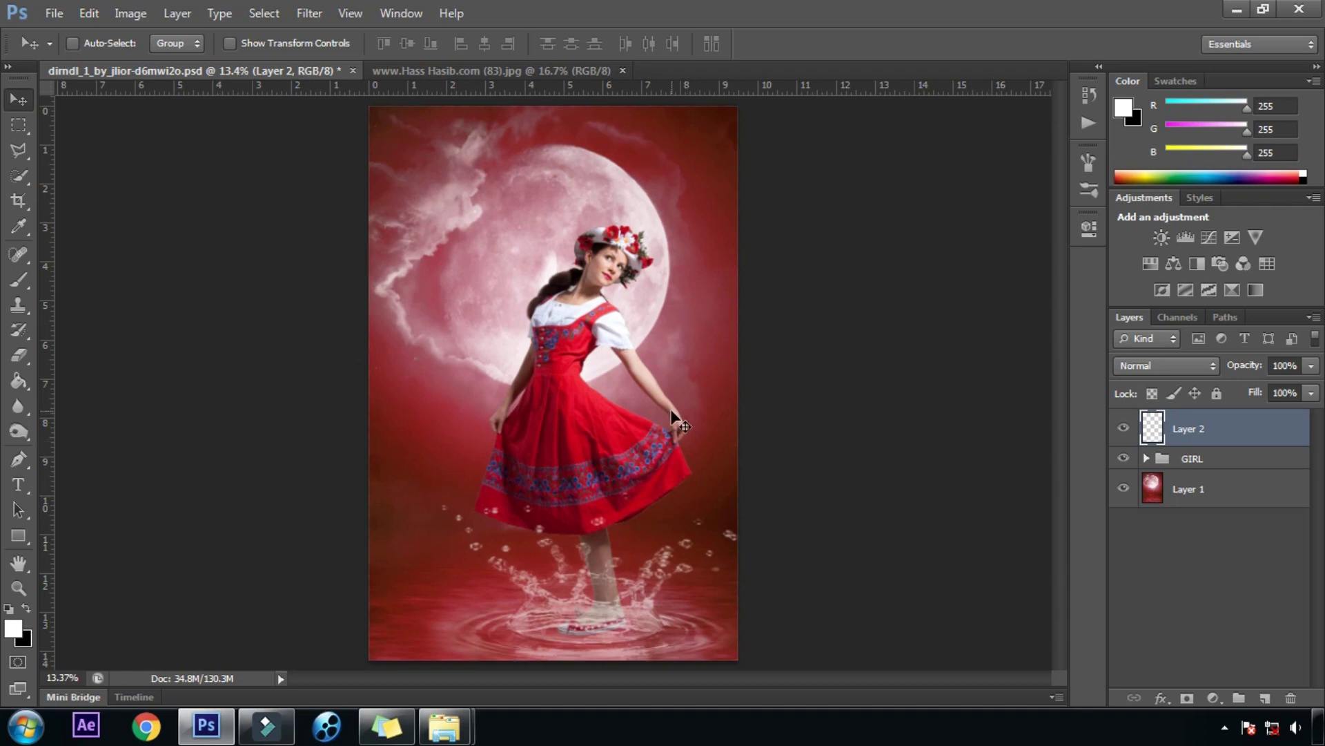
Step: Duplicate the Layer 2 splash to strengthen it and add a white layer mask to the copy
key(ctrl+plus)
key(ctrl+plus)
key(ctrl+plus)
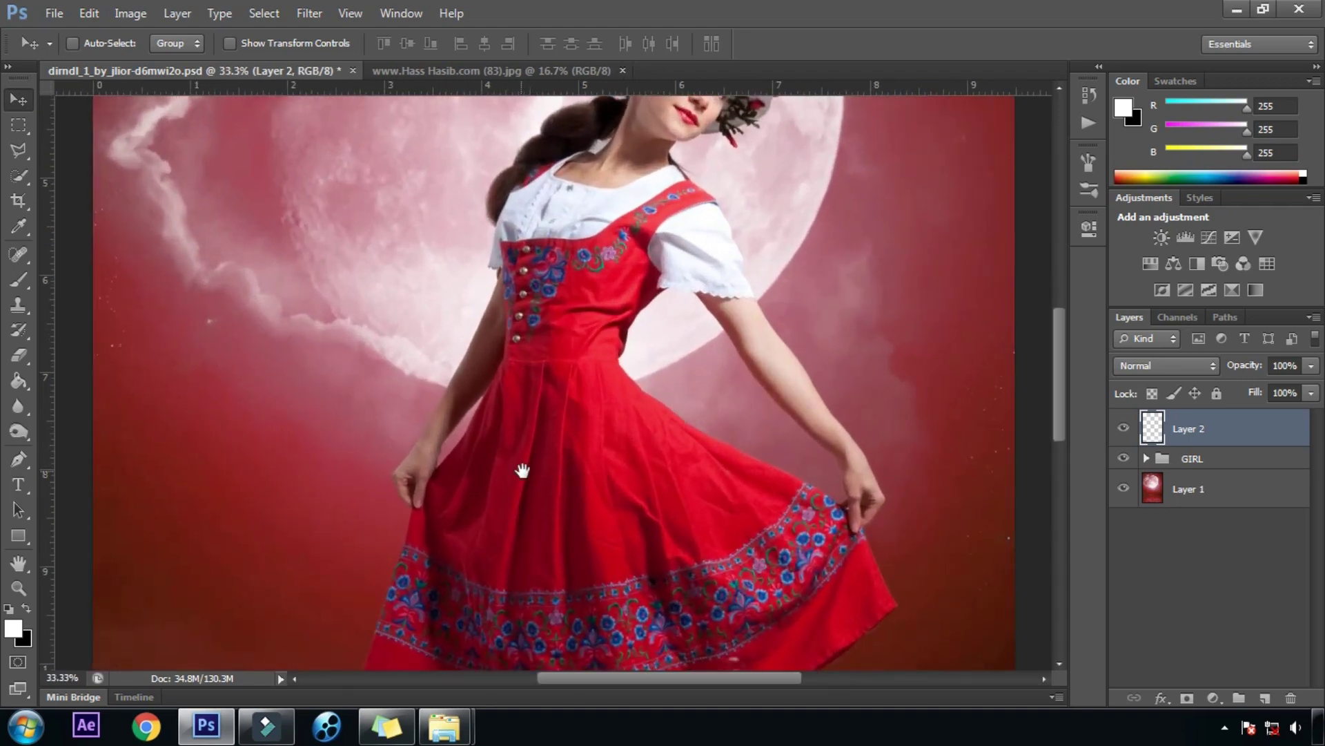
scroll(523, 471, down, 10)
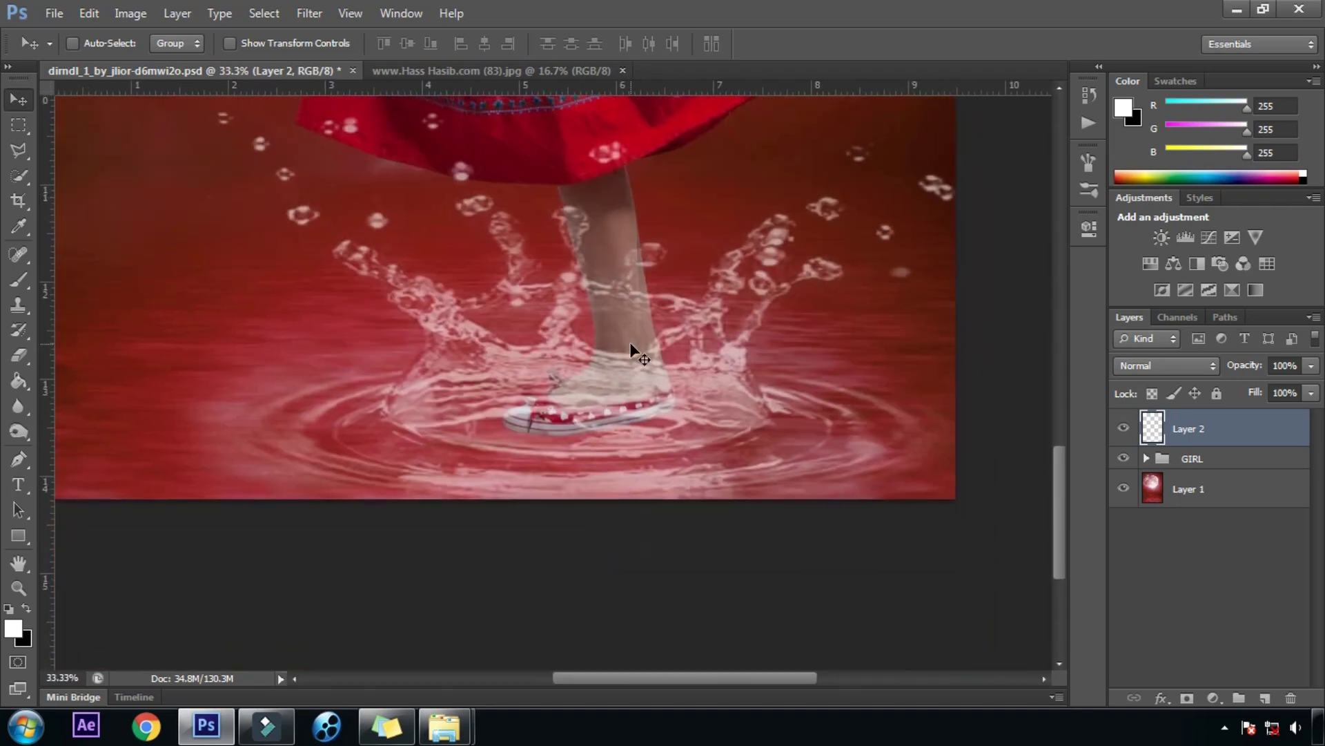
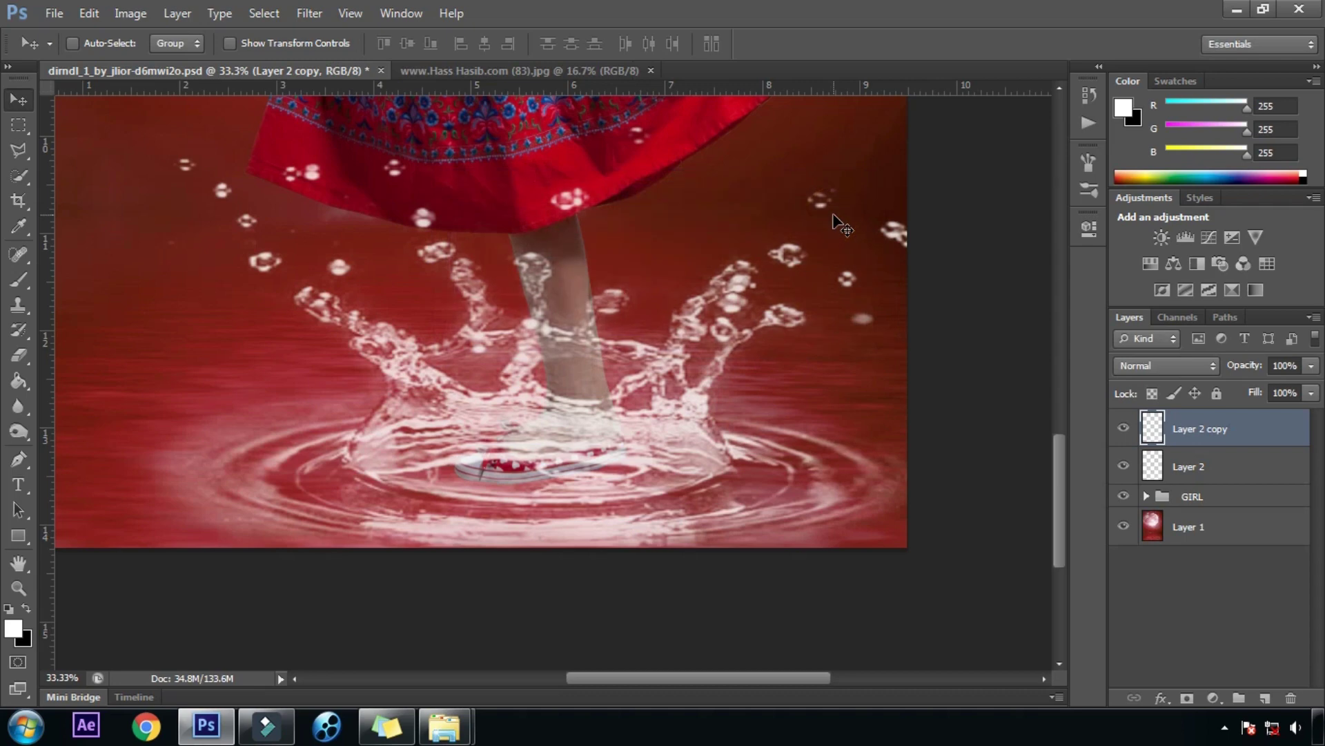
click(1188, 698)
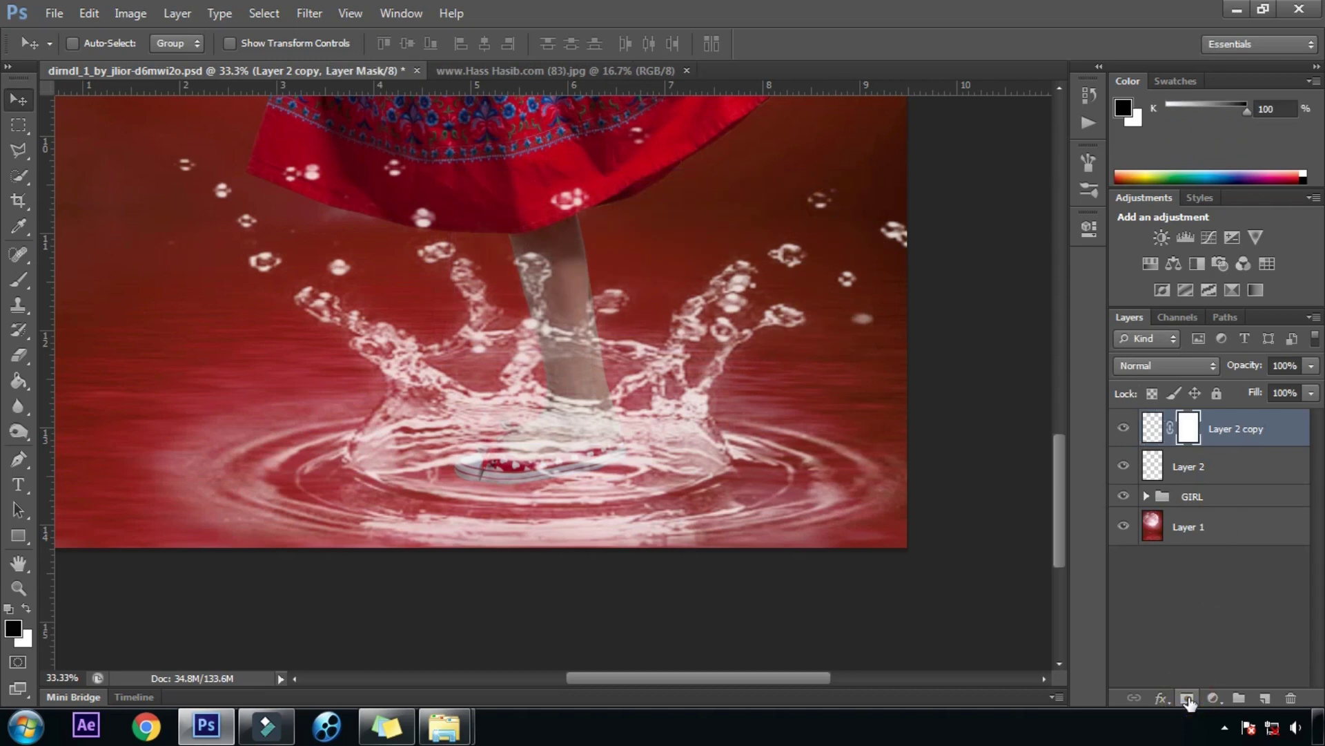
Step: Switch the brush from the splash tip to the first soft round preset with 0% hardness
click(19, 279)
right_click(428, 330)
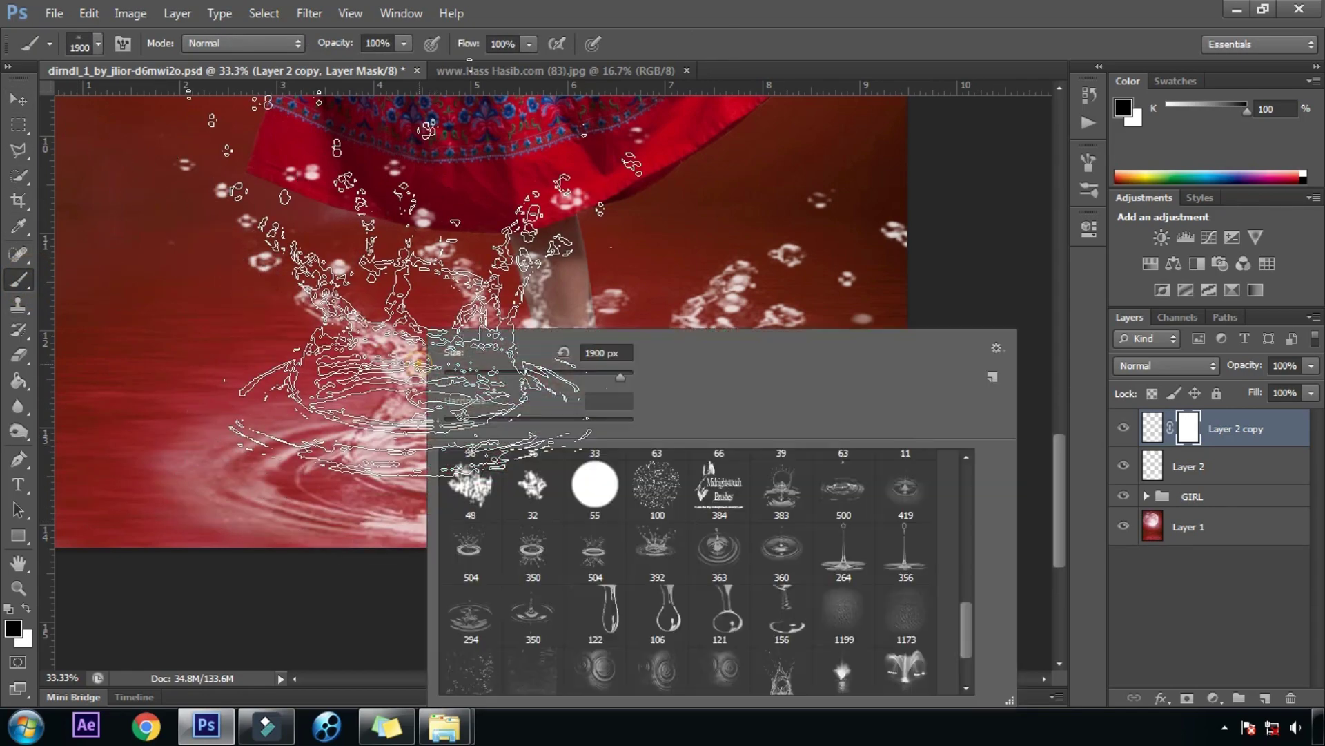
drag(968, 597, 963, 470)
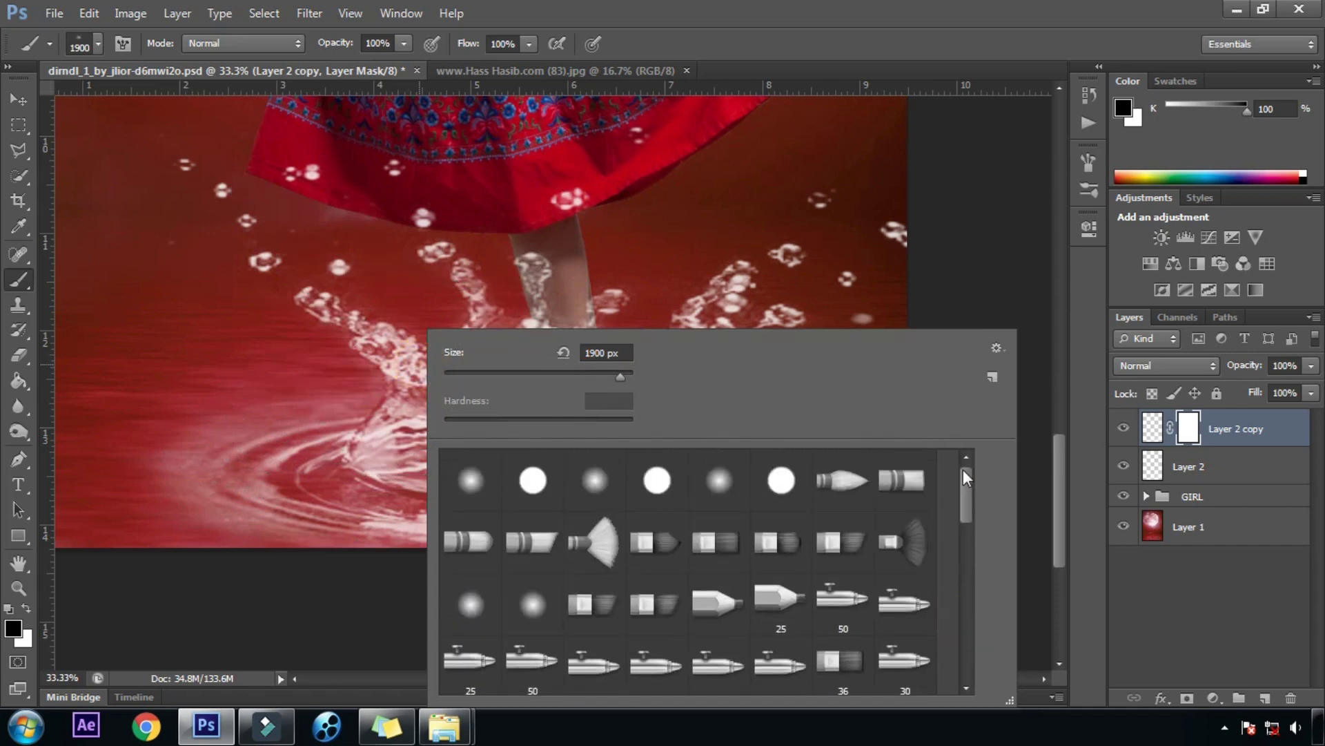
click(469, 480)
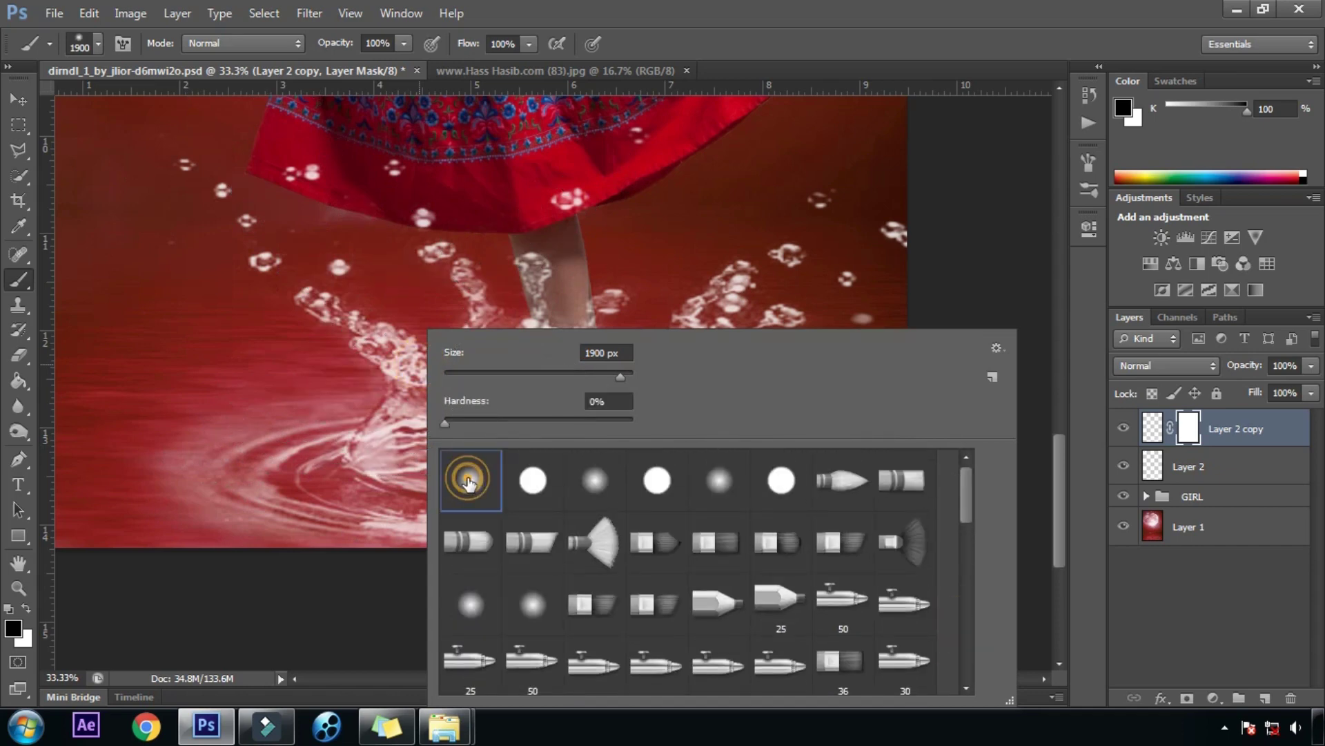
click(700, 41)
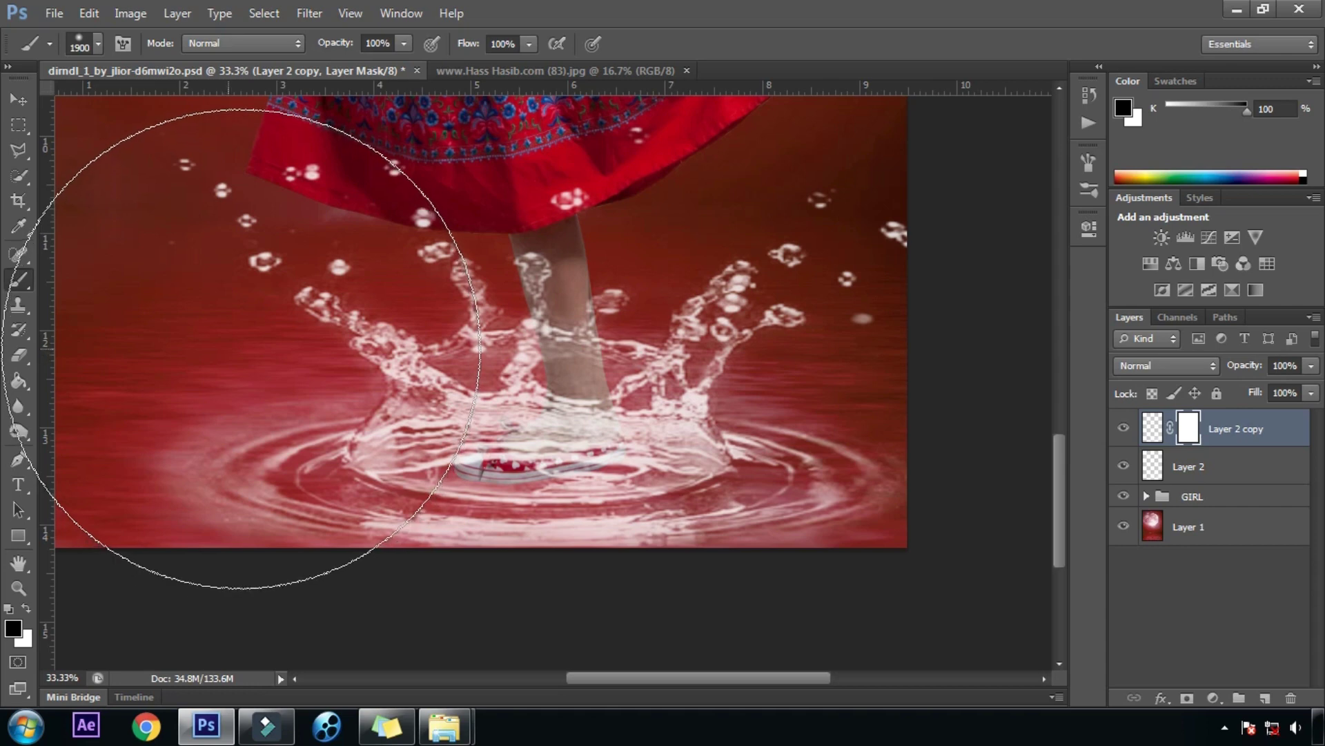
Step: Mask out the lower part of the splash copy over the foot and ripples with black, reducing the soft brush to 200 px
drag(324, 381, 390, 415)
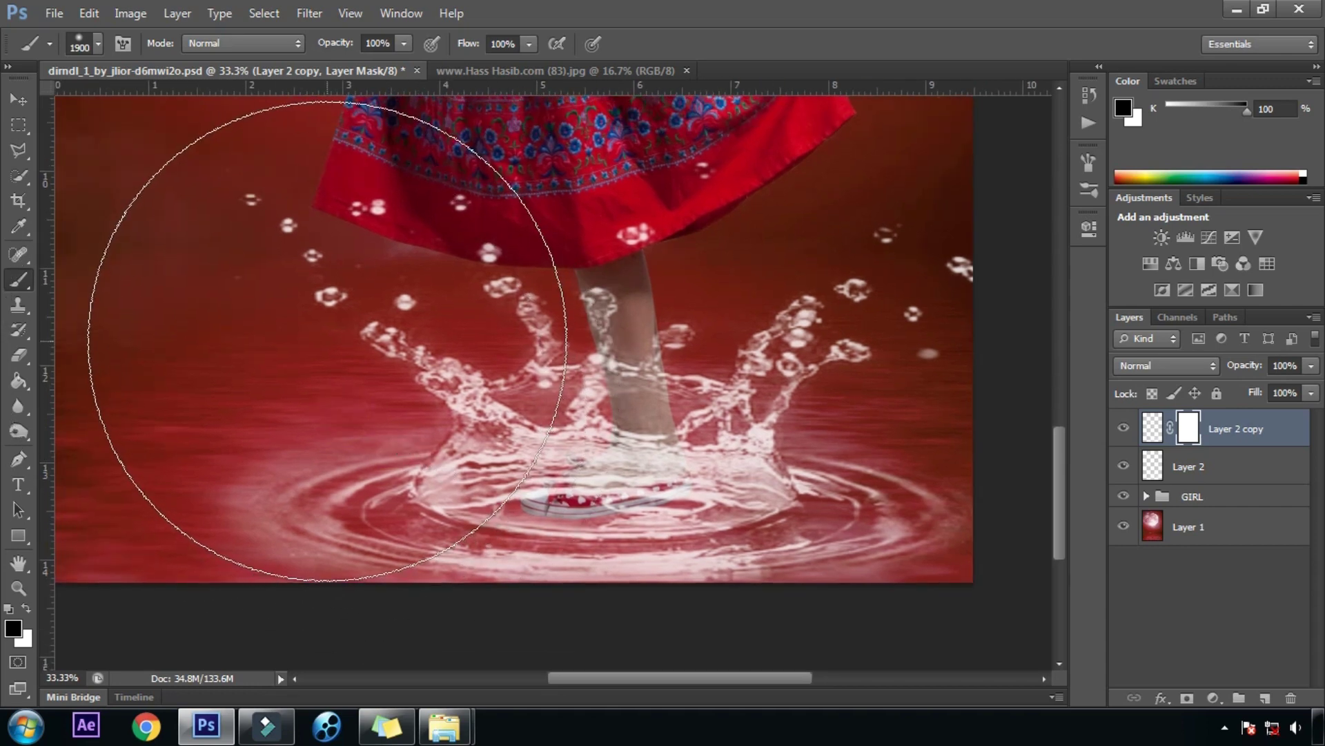
mouse_move(334, 500)
mouse_down()
mouse_move(503, 610)
mouse_move(504, 684)
mouse_move(555, 665)
mouse_up()
key(bracketleft)
key(bracketleft)
key(bracketleft)
key(bracketleft)
key(bracketleft)
key(bracketleft)
key(bracketleft)
key(bracketleft)
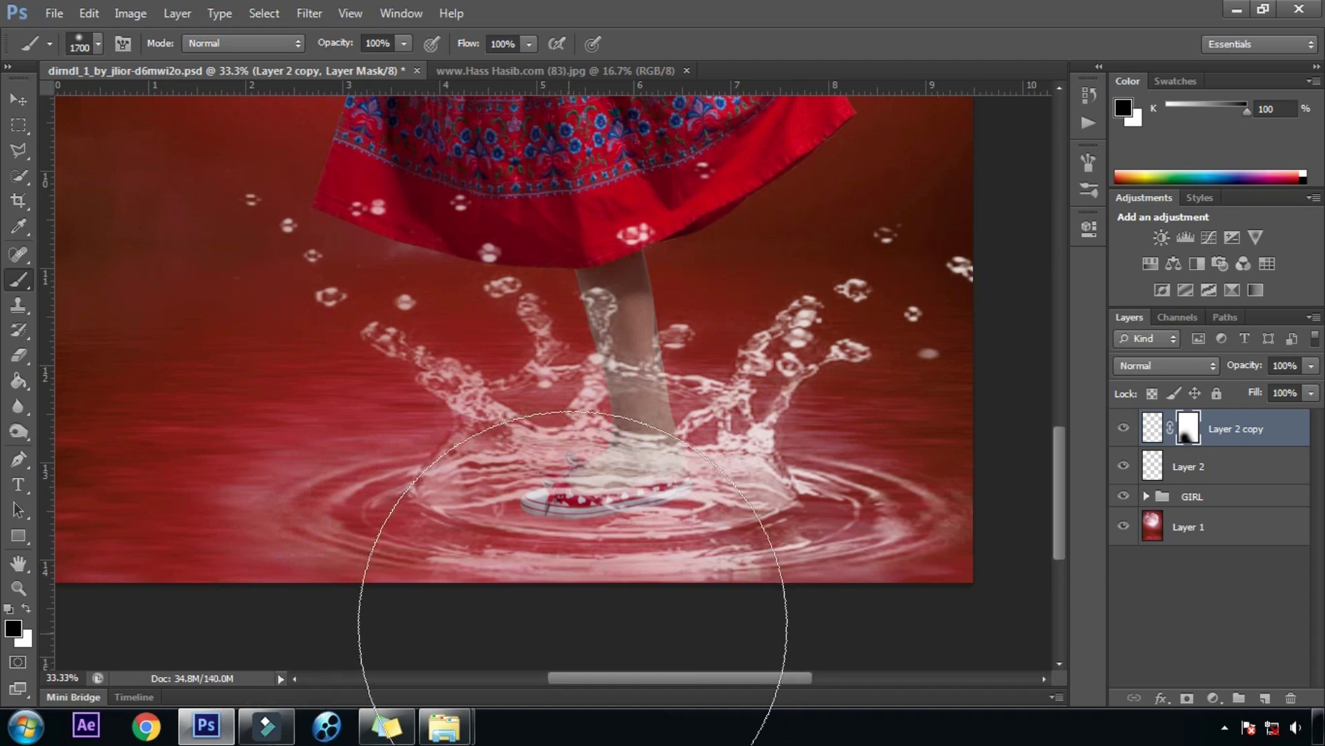
key(bracketleft)
key(bracketleft)
key(bracketleft)
key(bracketleft)
key(bracketleft)
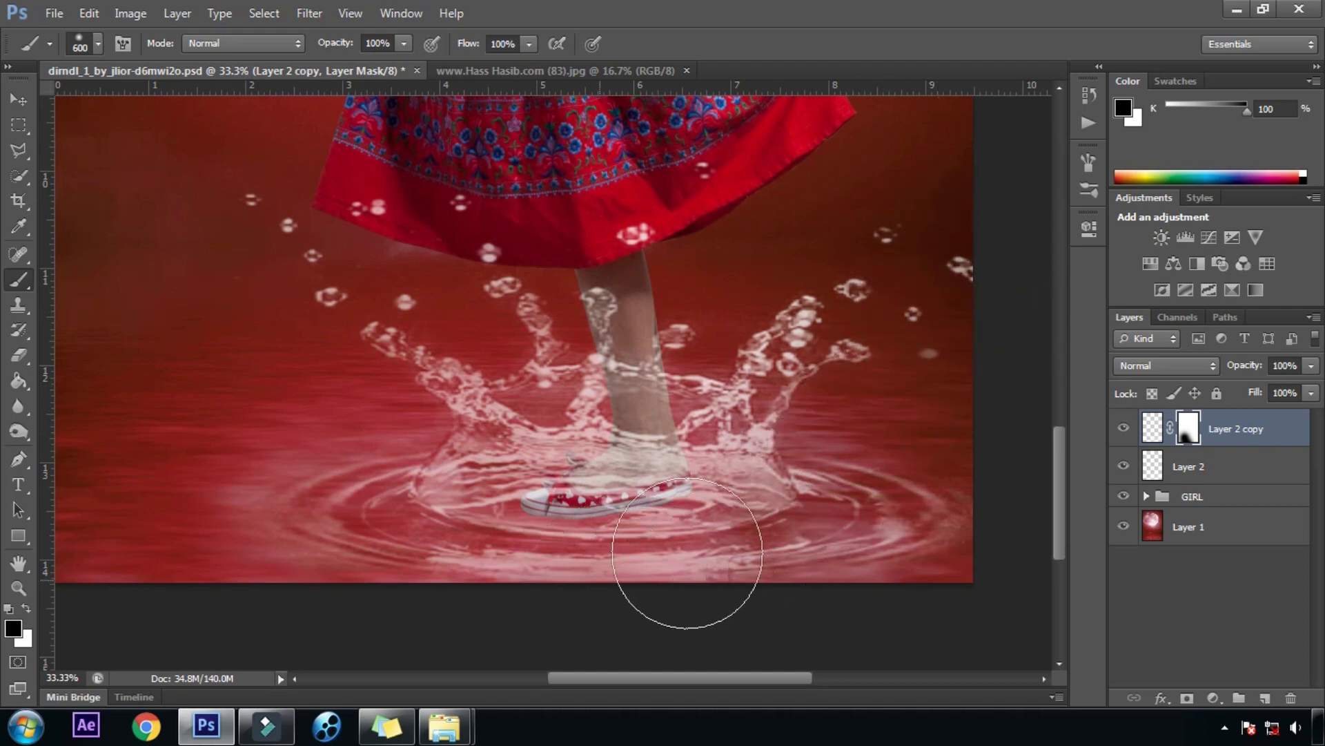
key(bracketleft)
key(bracketleft)
key(bracketleft)
key(bracketleft)
key(bracketleft)
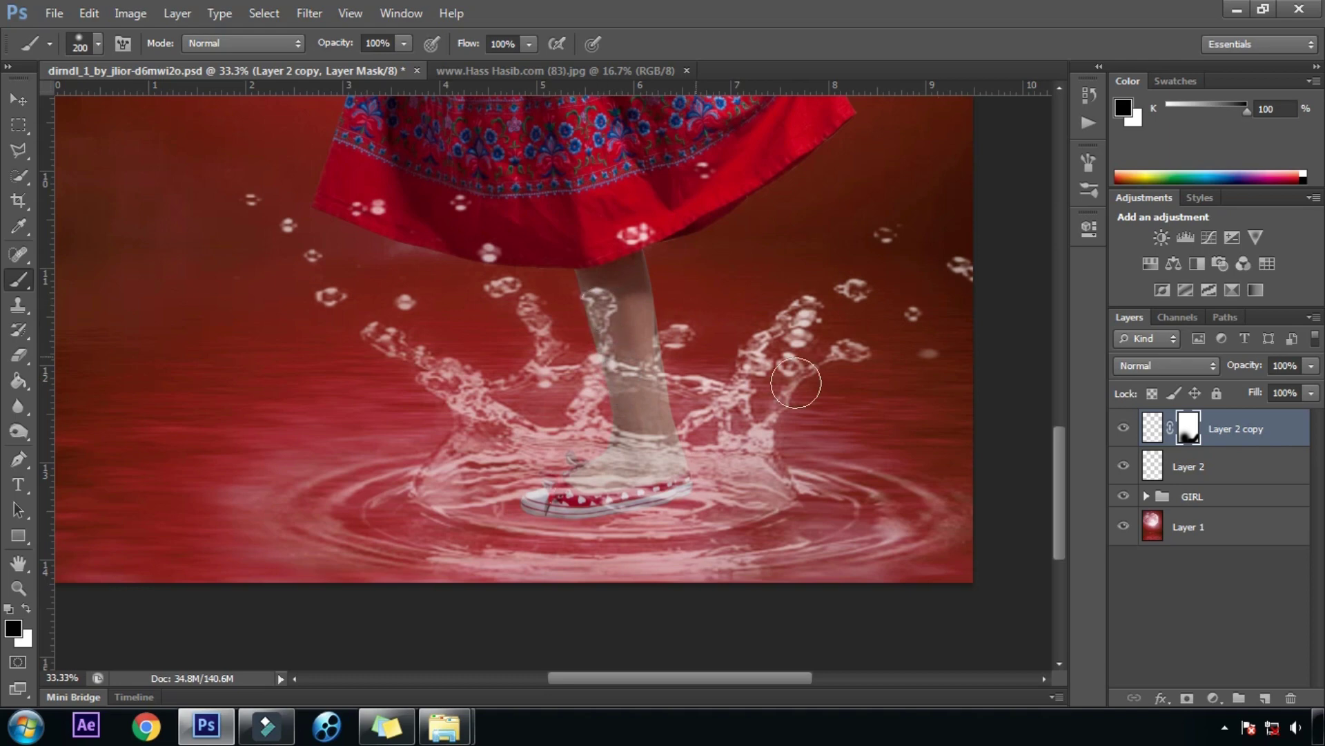
Step: Move the masked splash copy below the GIRL group, then add a layer mask to Layer 2 with black as the painting colour
key(x)
drag(1279, 432, 1269, 536)
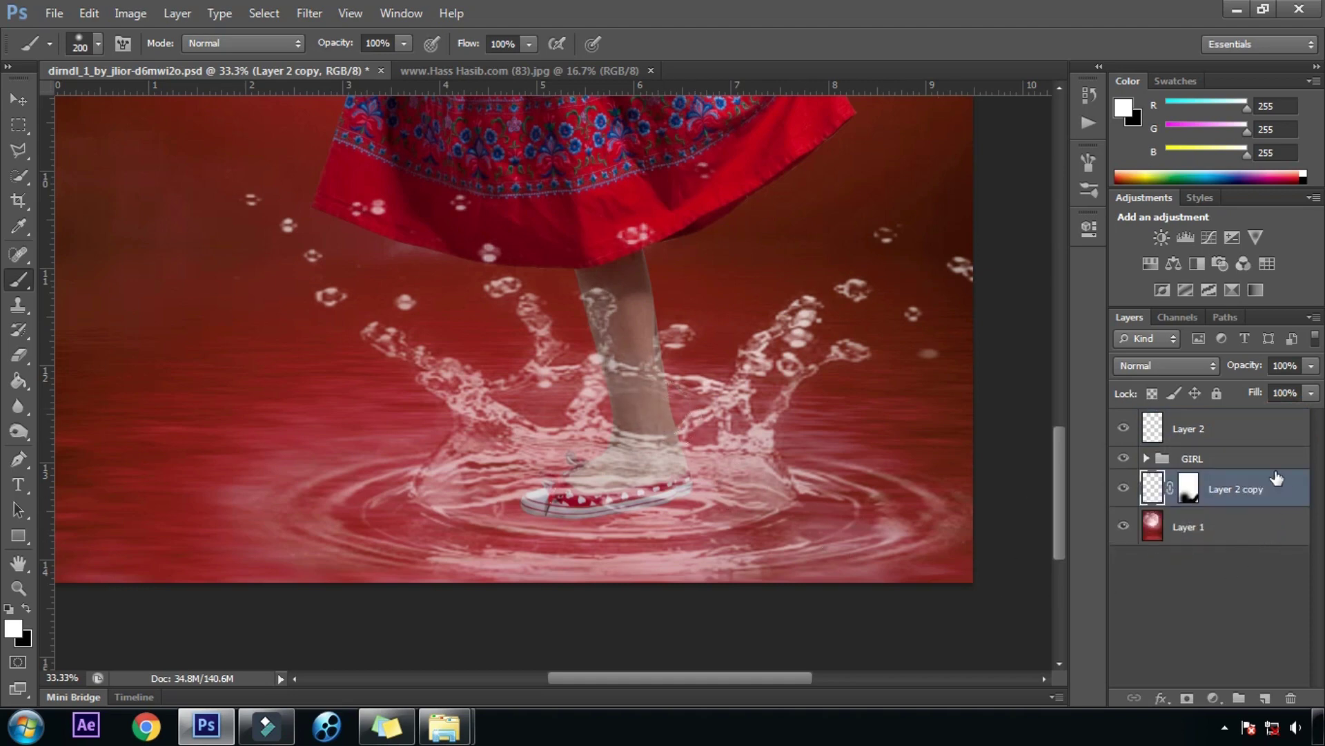
click(1186, 422)
click(1187, 698)
key(x)
mouse_move(593, 297)
mouse_down()
mouse_move(613, 367)
mouse_move(666, 375)
mouse_up()
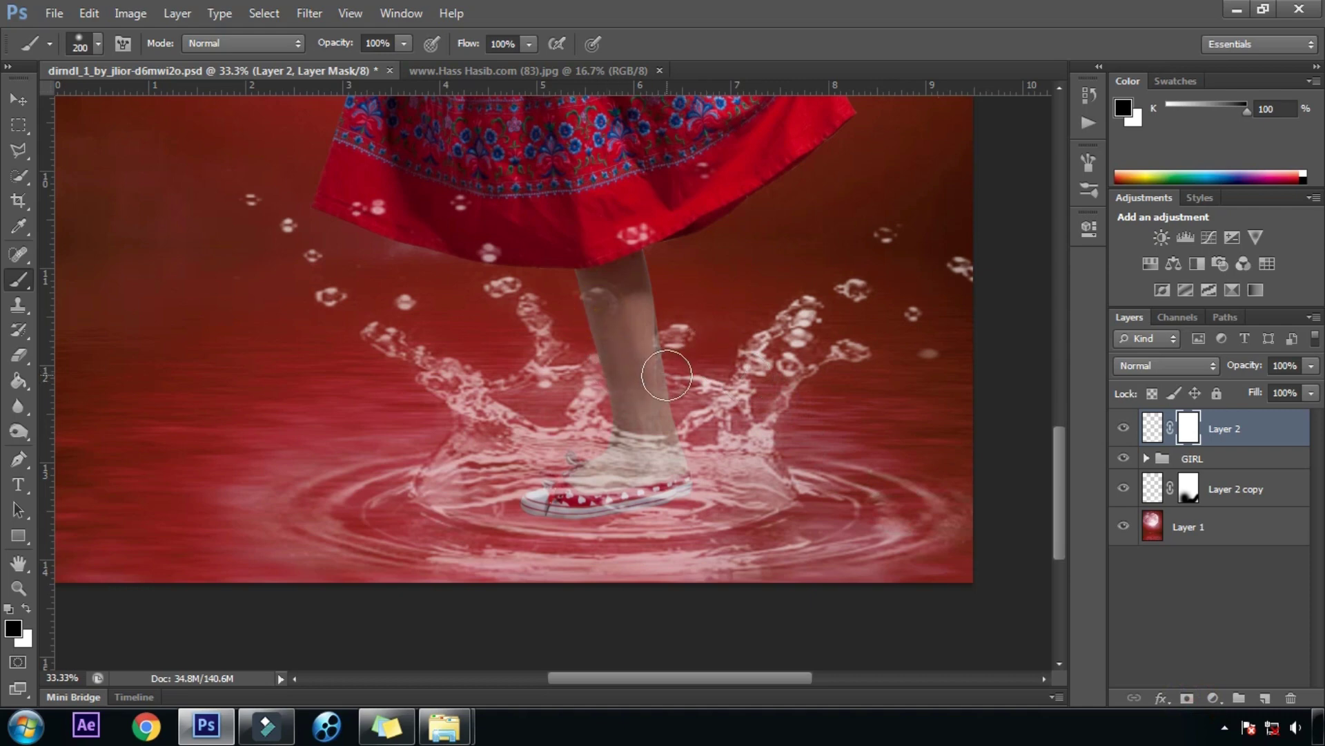
mouse_move(612, 317)
mouse_down()
mouse_move(621, 246)
mouse_move(627, 379)
mouse_move(566, 431)
mouse_up()
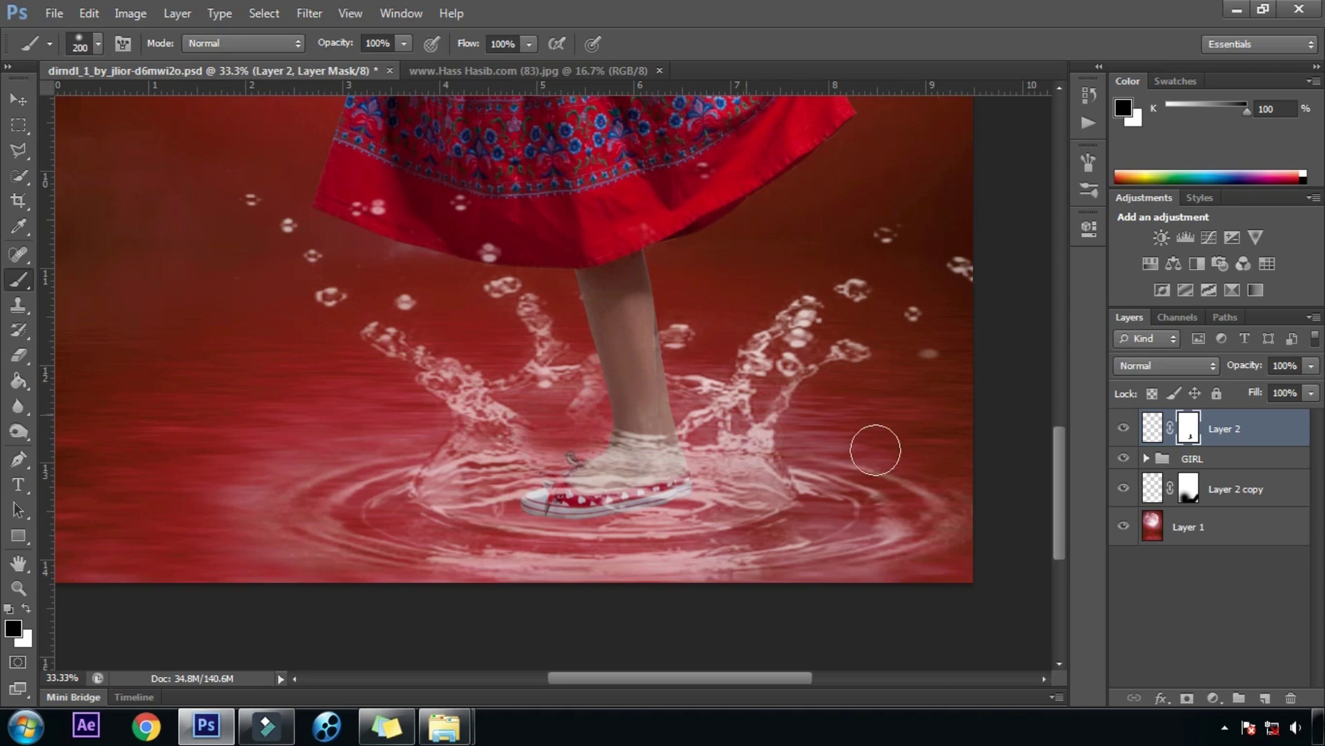
key(ctrl+z)
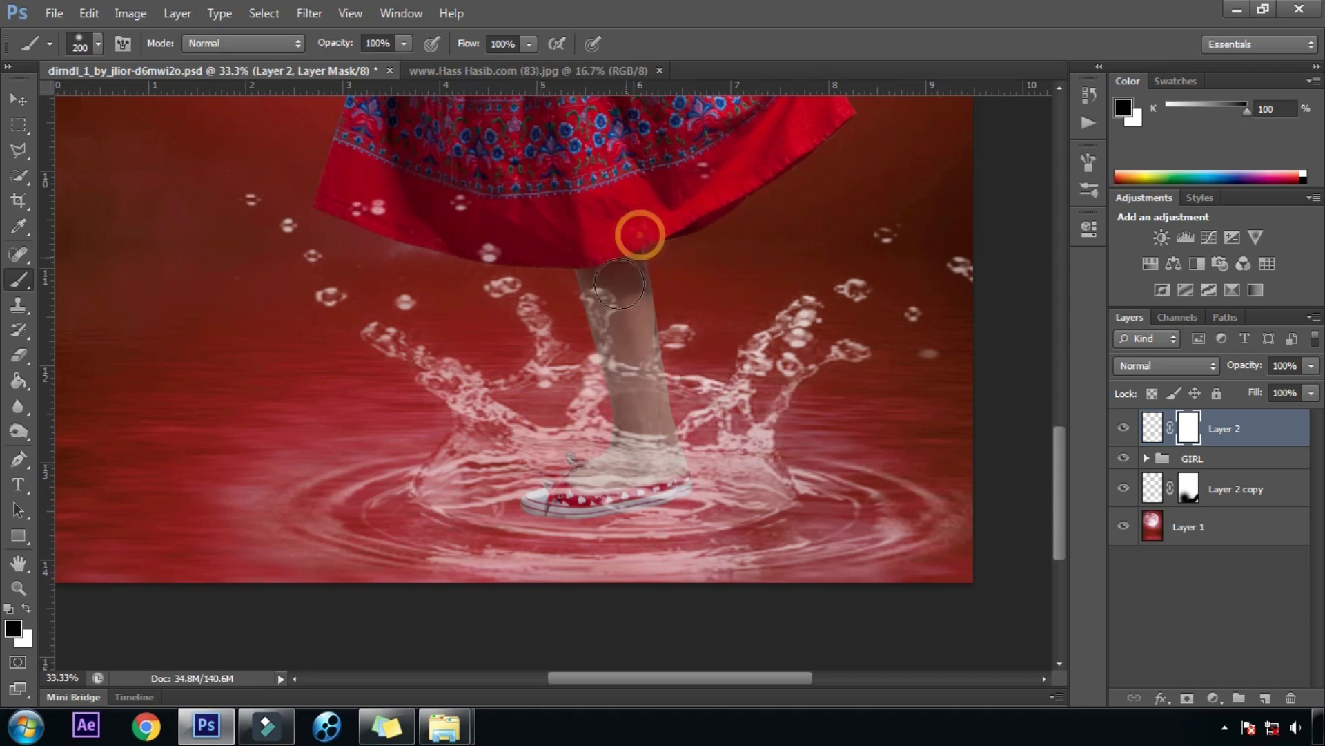
Step: Paint black on Layer 2's mask to remove the splash covering the woman's leg and the droplets on her skirt
drag(617, 339, 632, 380)
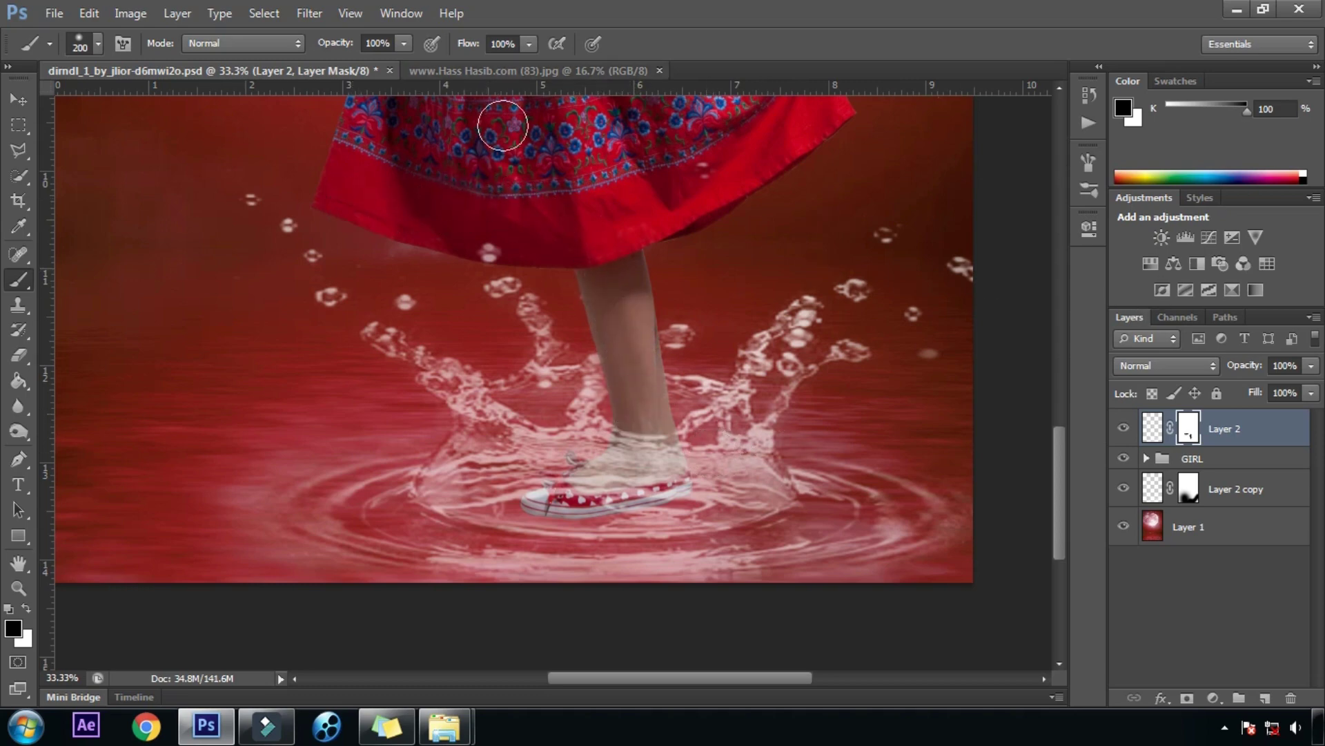
mouse_move(709, 378)
mouse_down()
mouse_move(711, 345)
mouse_move(712, 376)
mouse_up()
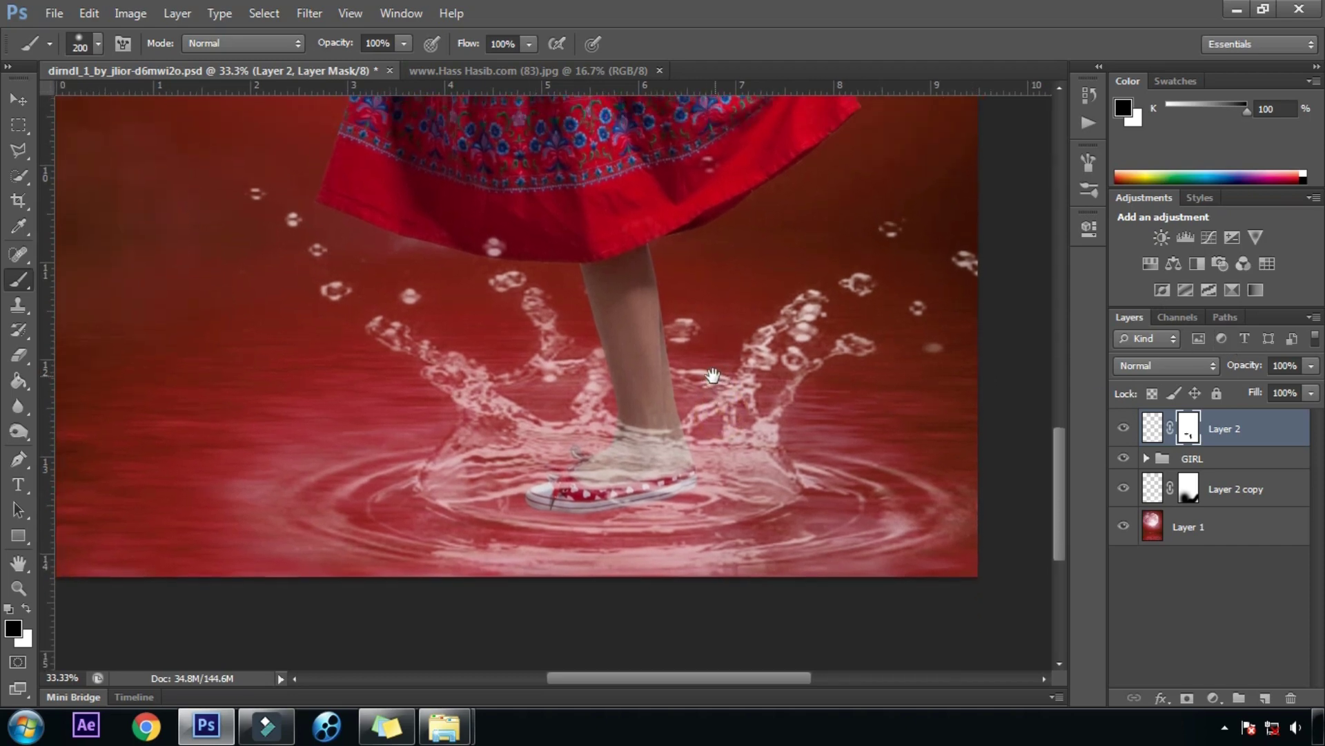
Step: Compare what Layer 2 and Layer 2 copy each contribute to the splash by hiding and showing them
click(1123, 428)
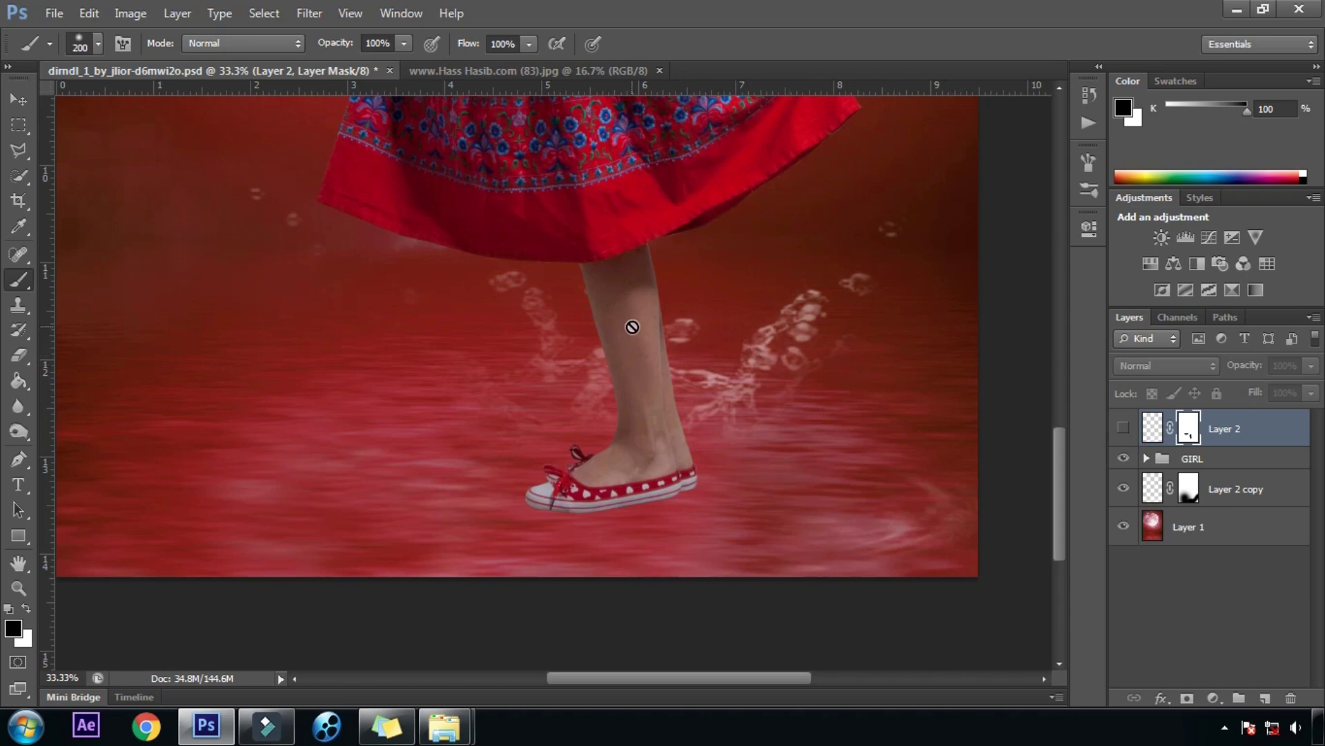
click(1124, 429)
click(1124, 429)
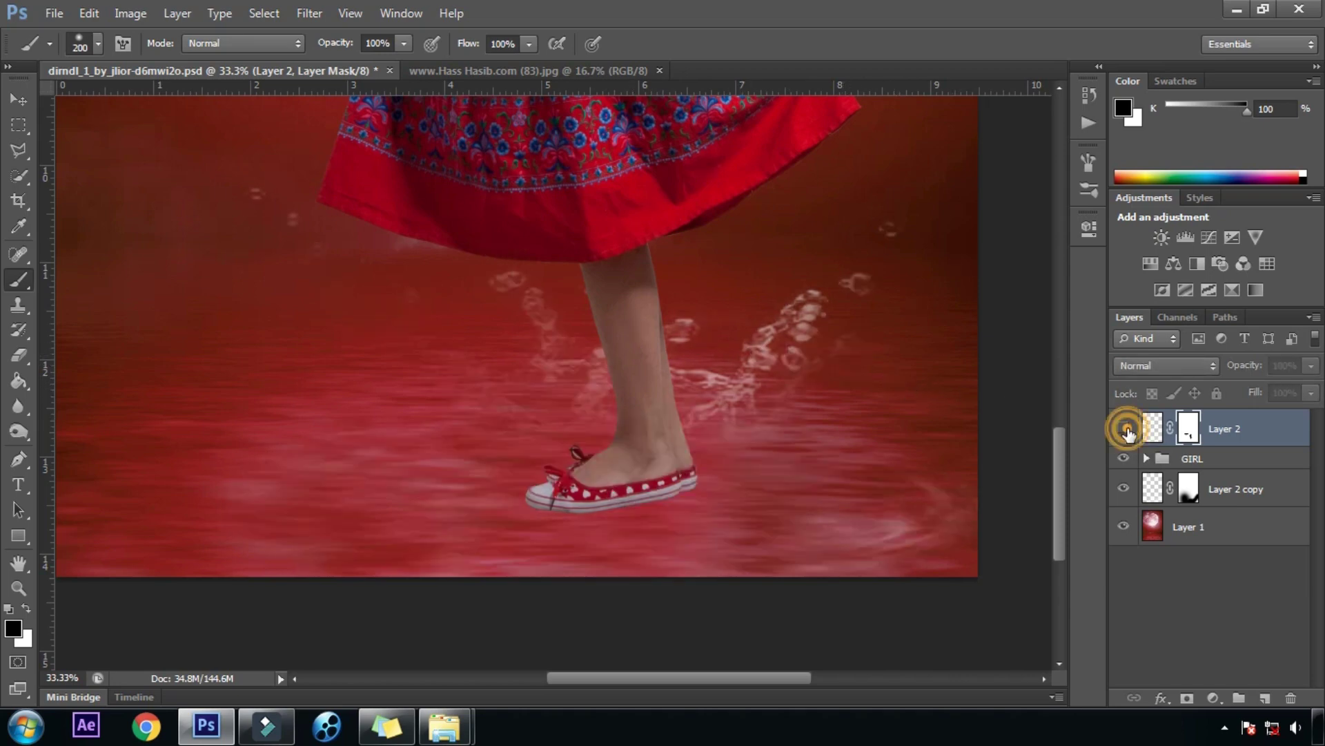
click(1125, 492)
click(1125, 492)
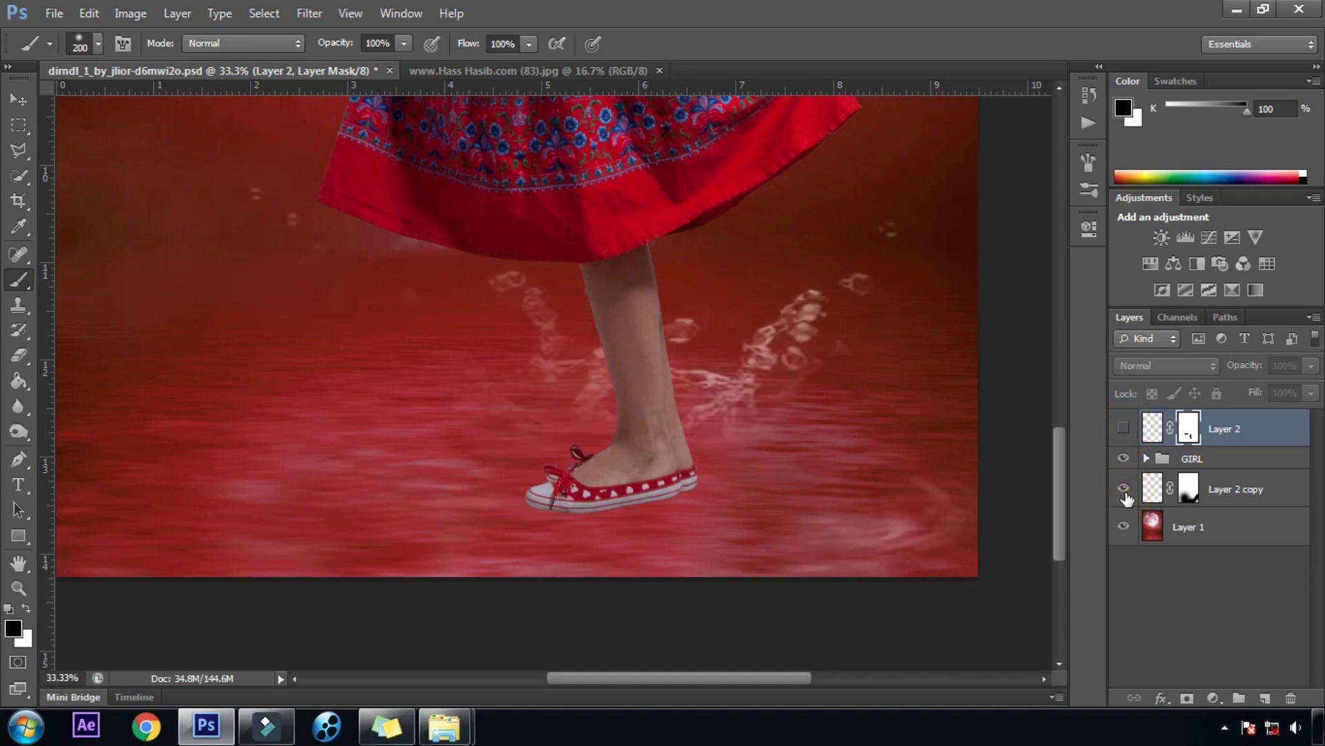
click(1125, 491)
click(1125, 491)
click(1124, 428)
Step: Try masking the Layer 2 splash over the foot, undo the stroke, and recheck the layer hidden and shown
drag(719, 467, 618, 459)
key(ctrl+z)
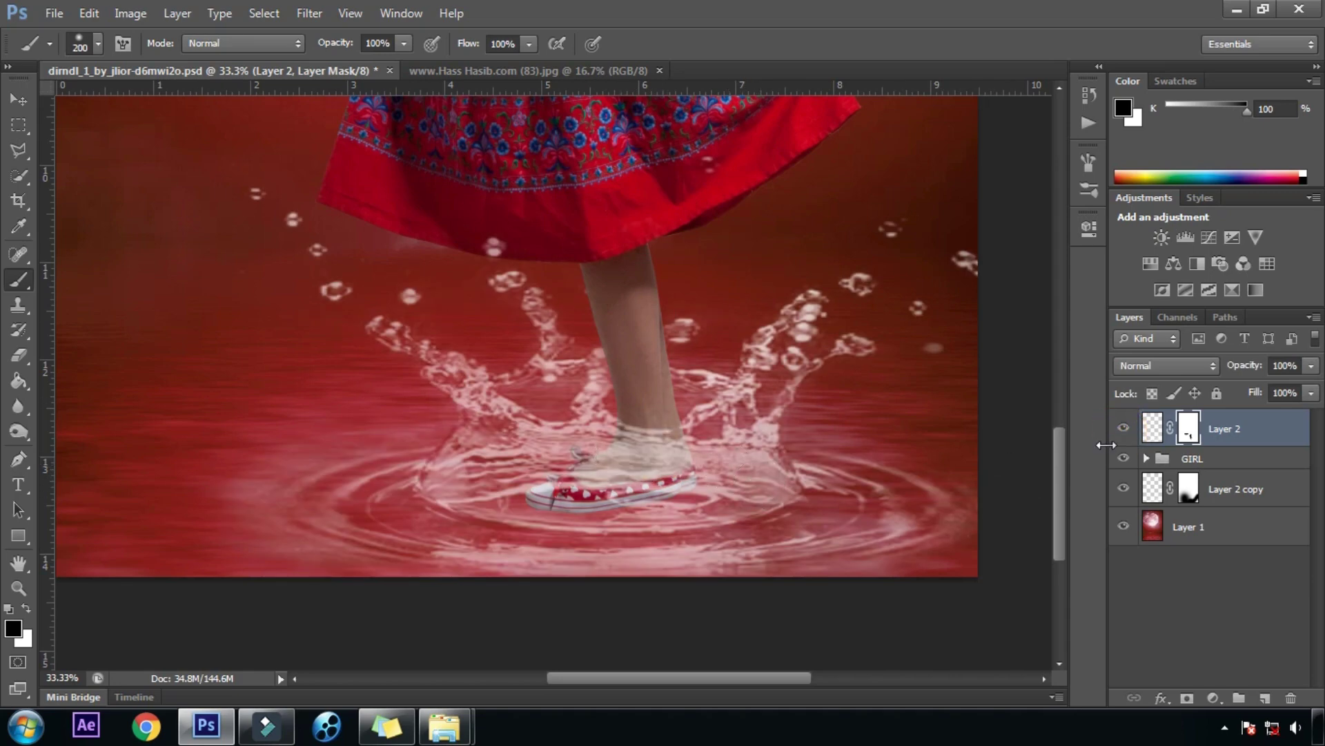
click(1124, 429)
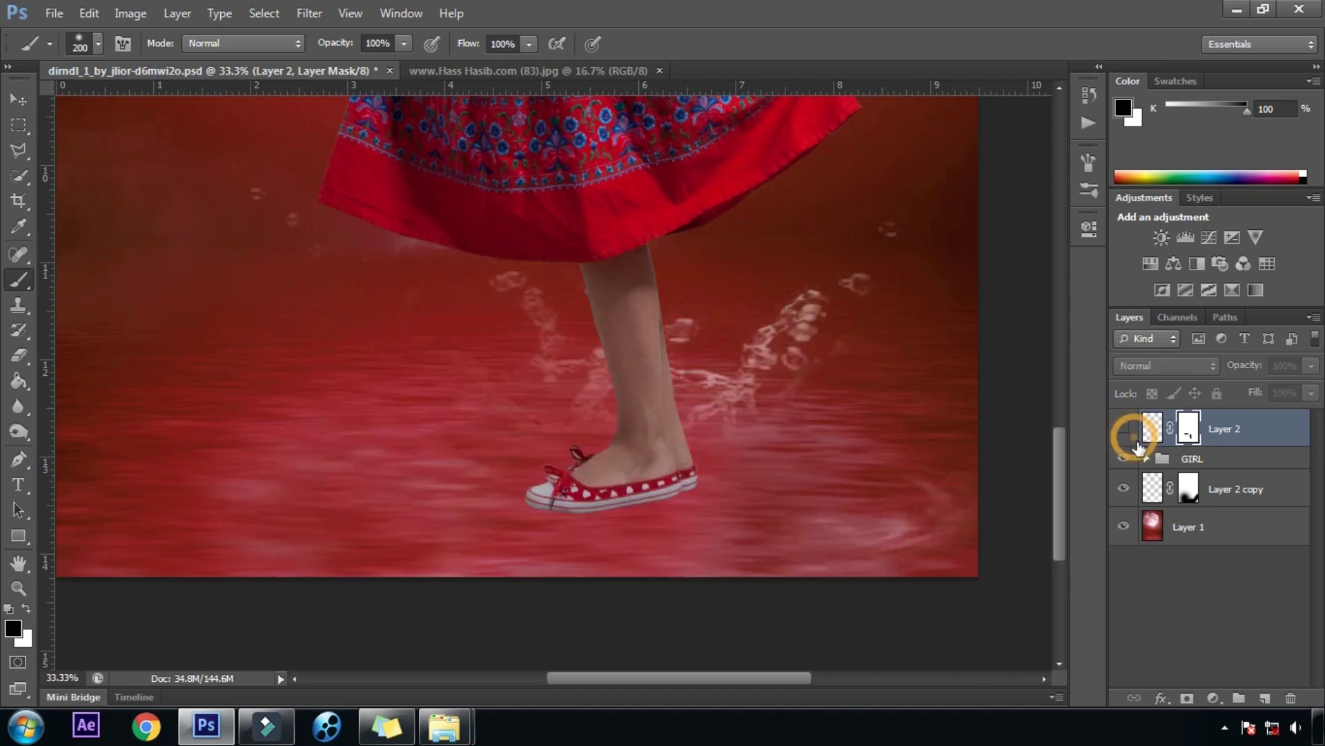
click(1123, 428)
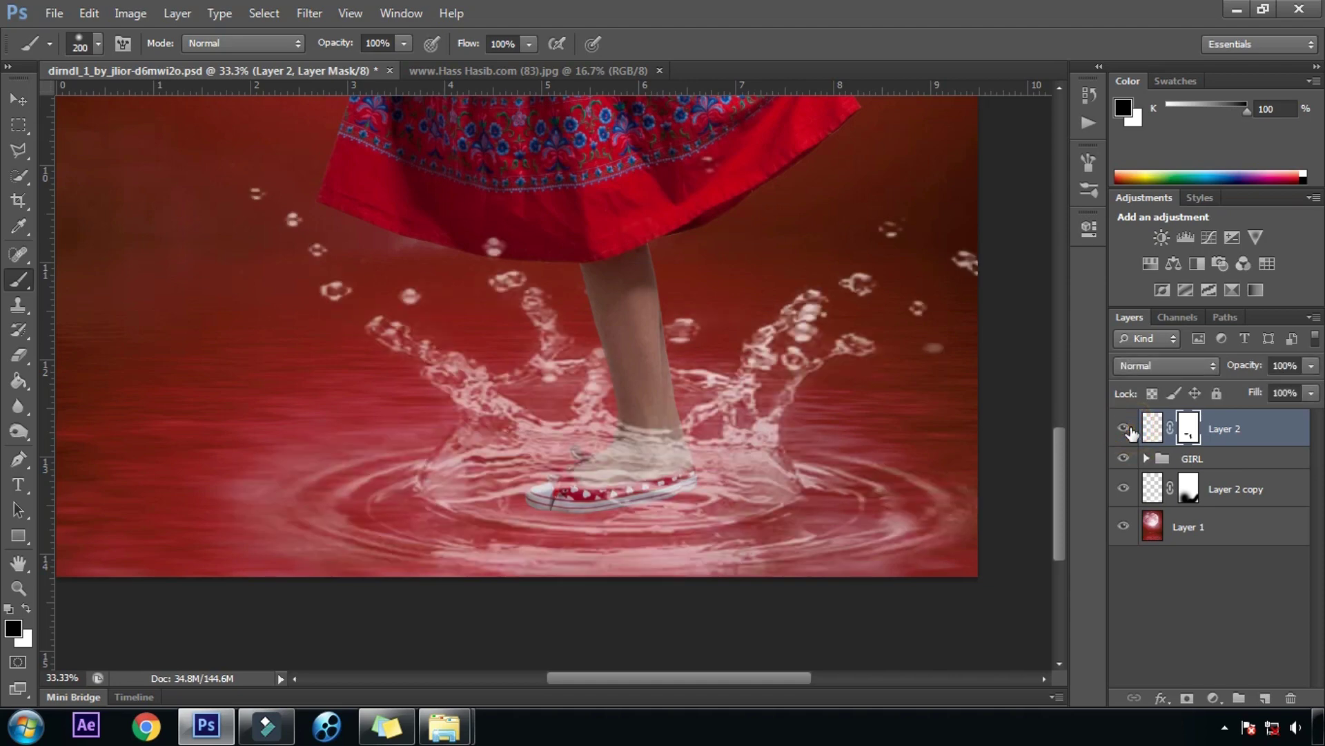
Step: Lower the opacity of the Layer 2 splash to 80%
click(1150, 430)
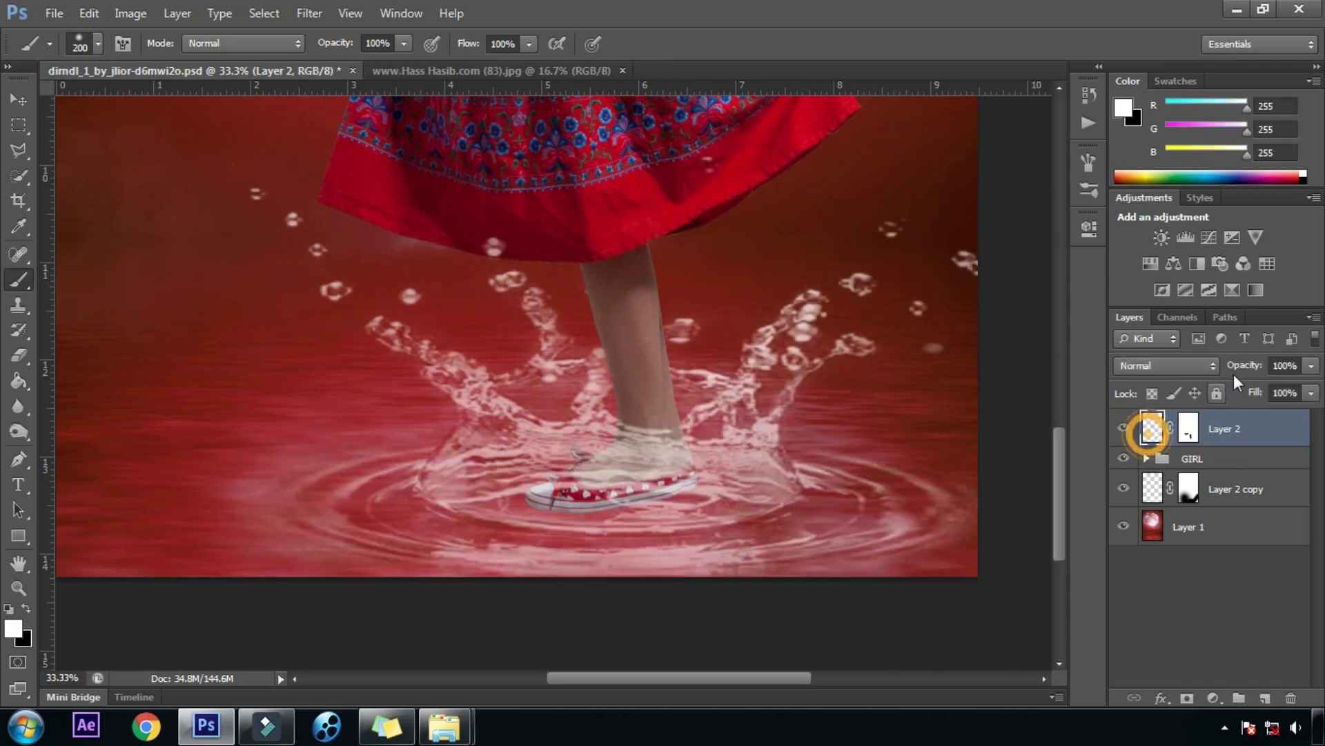
mouse_move(1256, 370)
mouse_down()
mouse_move(1235, 370)
mouse_move(1283, 373)
mouse_move(1256, 380)
mouse_up()
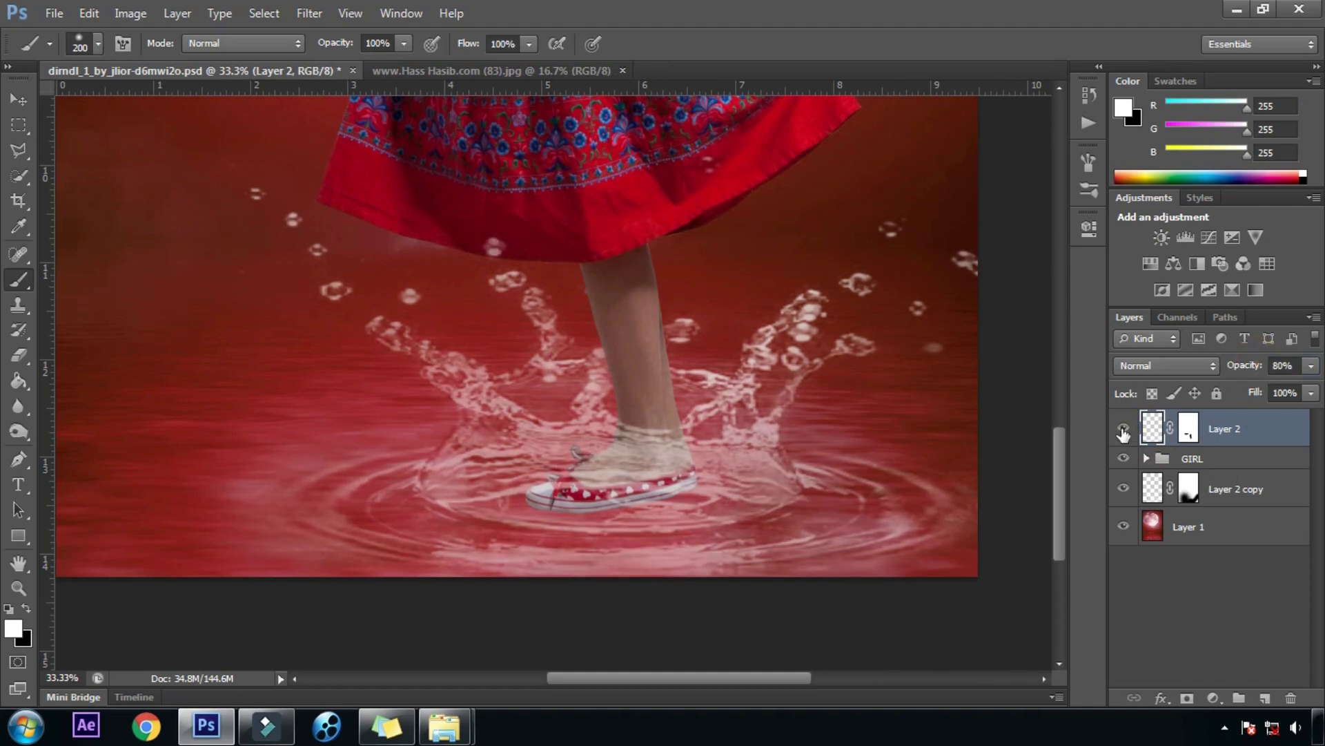
Step: Examine the splash copy with Layer 2 hidden and shown, and review the splash within the whole composition
click(1123, 428)
click(1152, 488)
click(1249, 370)
click(1151, 489)
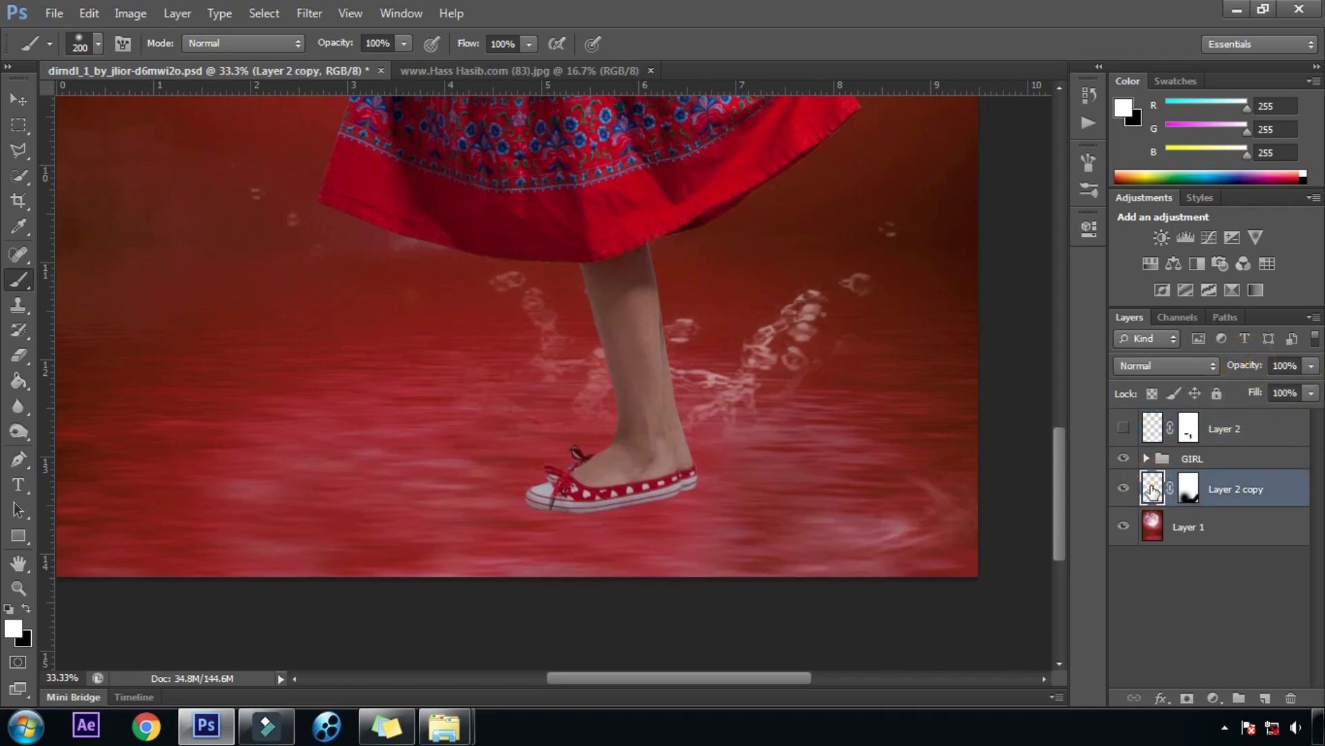
click(1125, 427)
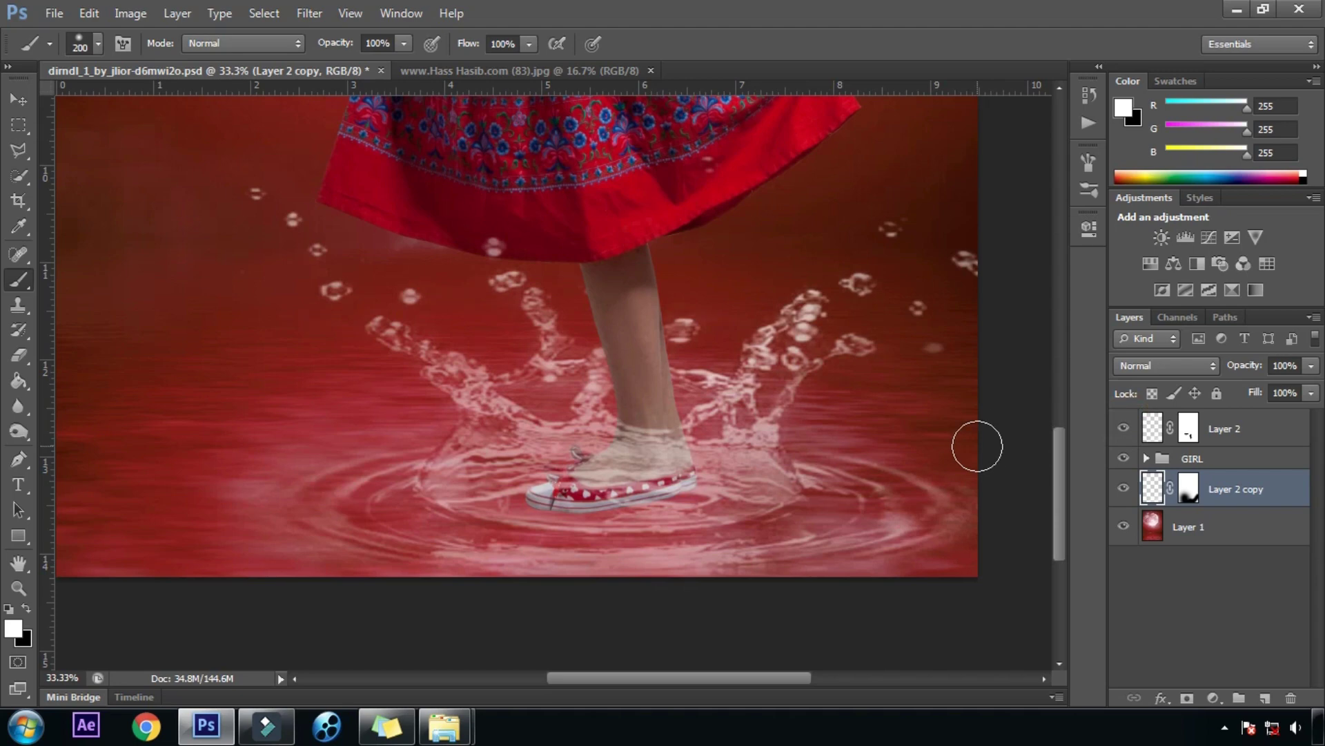
key(ctrl+minus)
key(ctrl+minus)
key(ctrl+minus)
key(ctrl+minus)
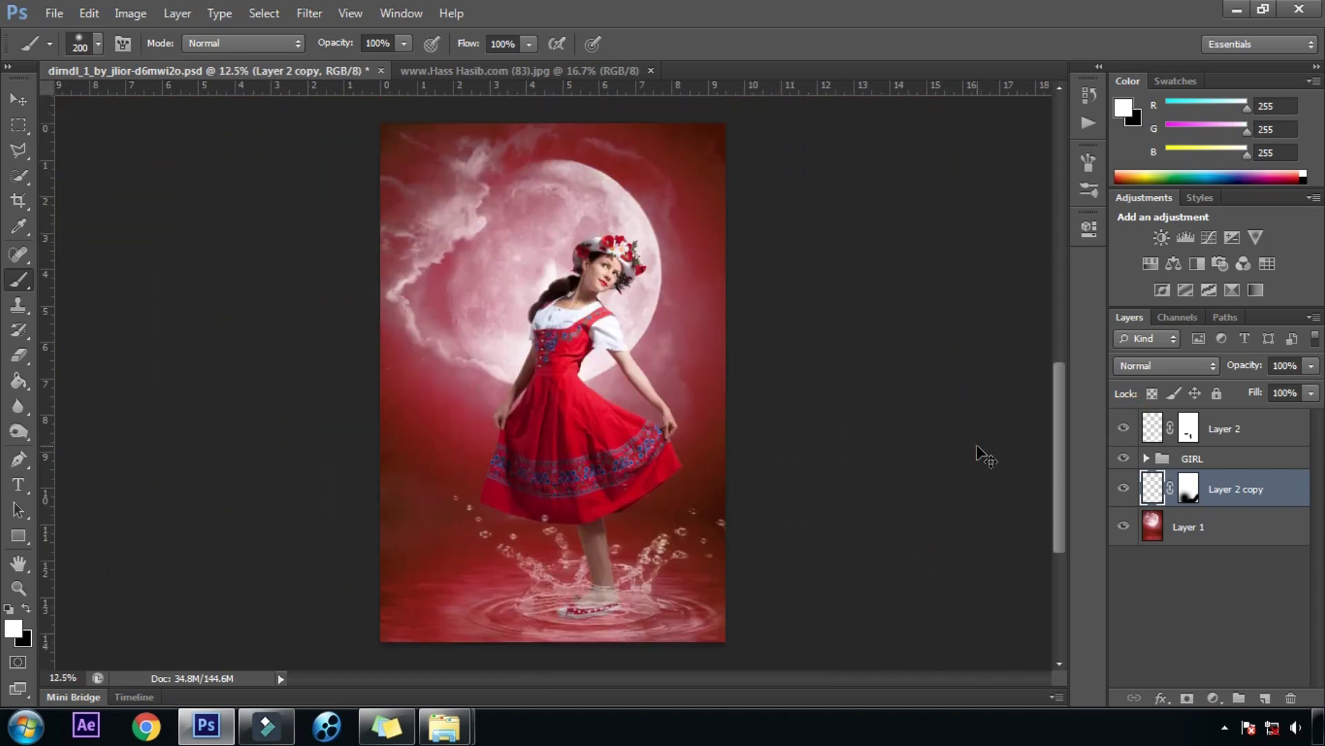
key(ctrl+plus)
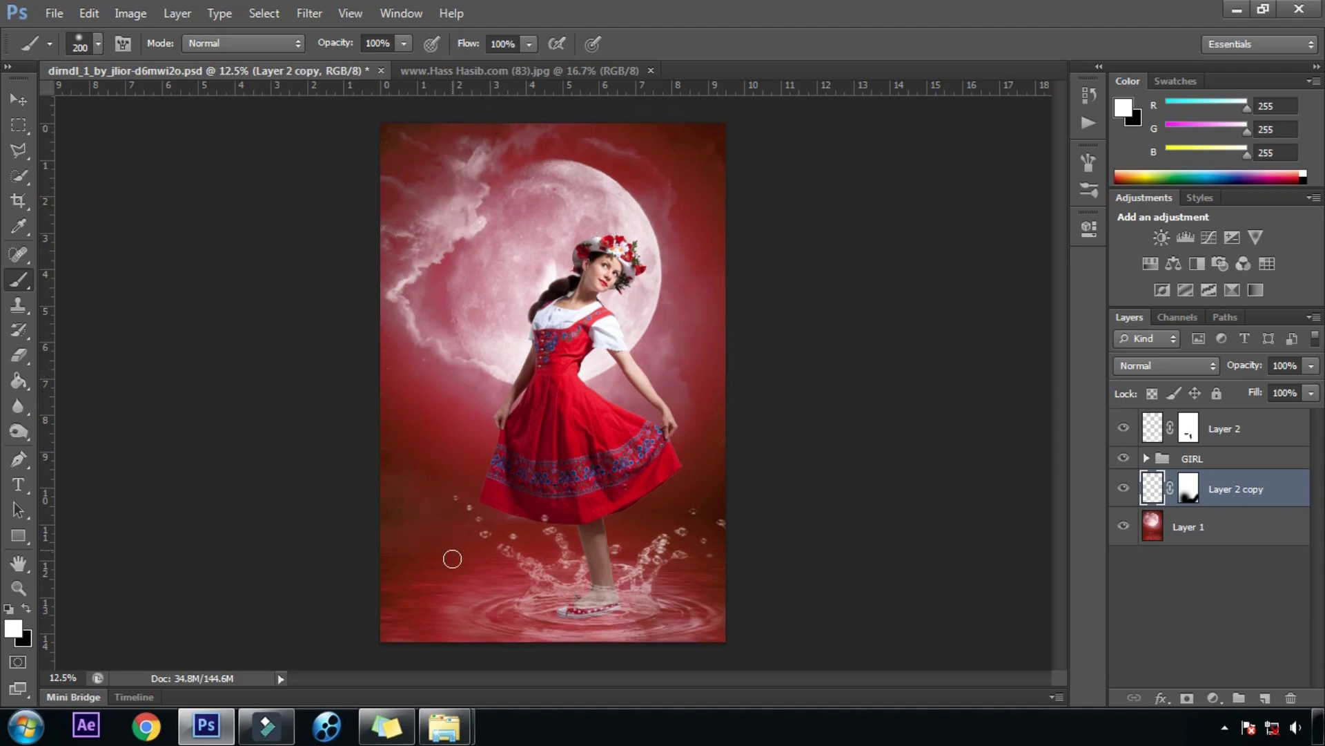
Step: Open the wg_dust_particles_2 image from the TUTORIAL #2 folder as a separate document
click(1233, 10)
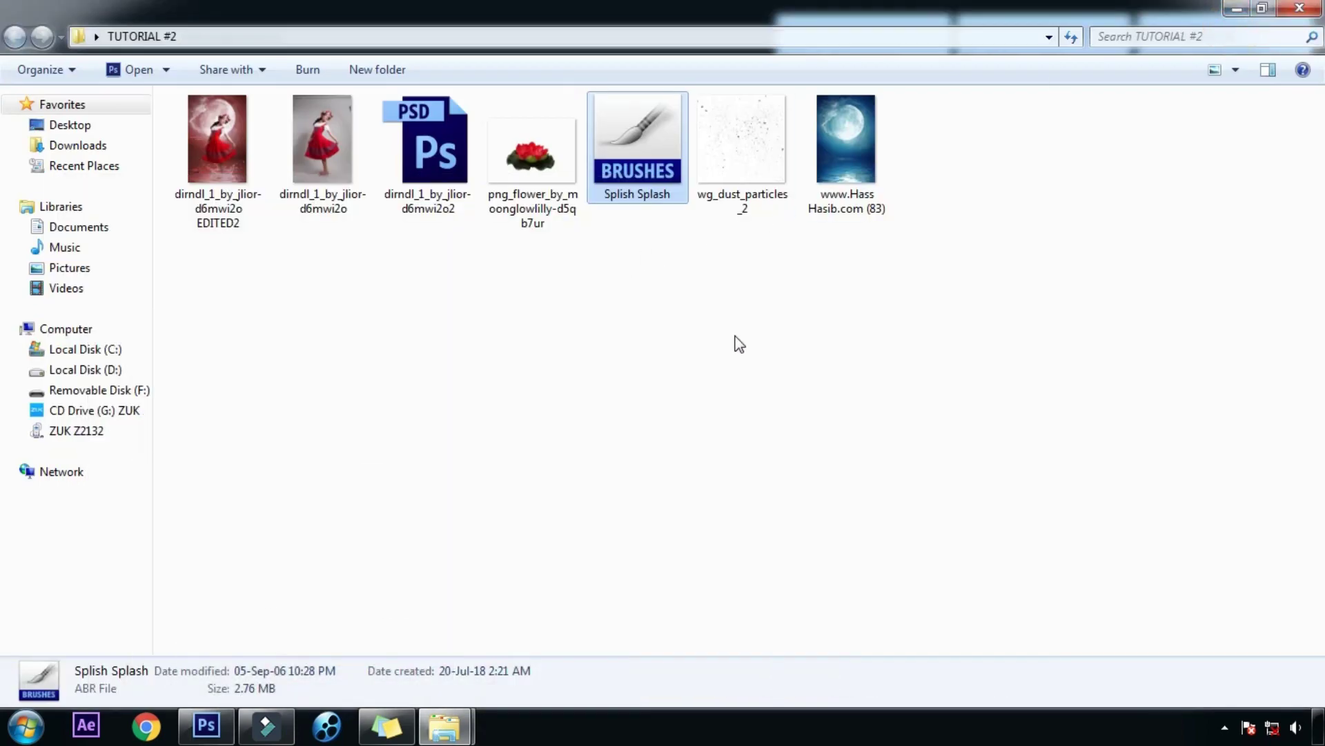
click(764, 126)
drag(751, 134, 801, 60)
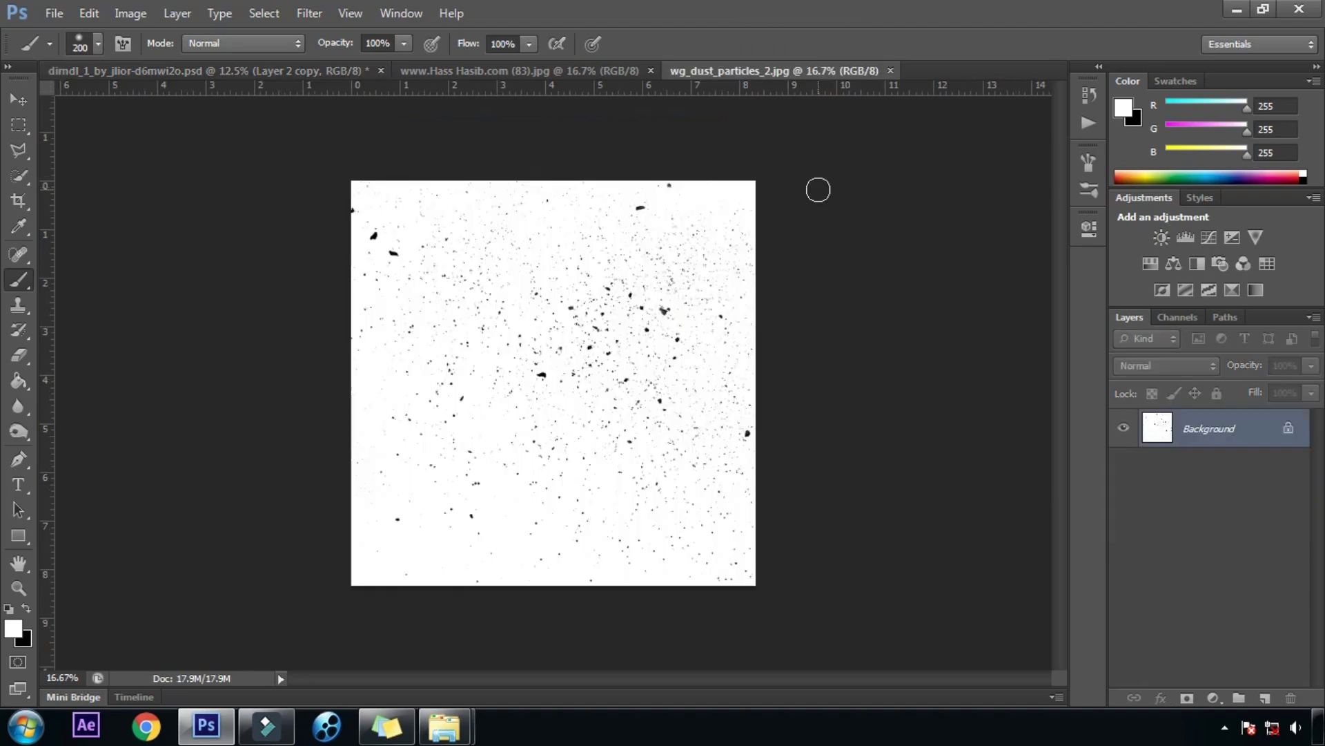
Step: Bring the dust particles image into the woman composition as a layer above Layer 2 and centre it over her
click(18, 99)
mouse_move(534, 318)
mouse_down()
mouse_move(303, 161)
mouse_move(215, 77)
mouse_move(443, 237)
mouse_up()
drag(549, 307, 552, 309)
drag(1227, 489, 1221, 414)
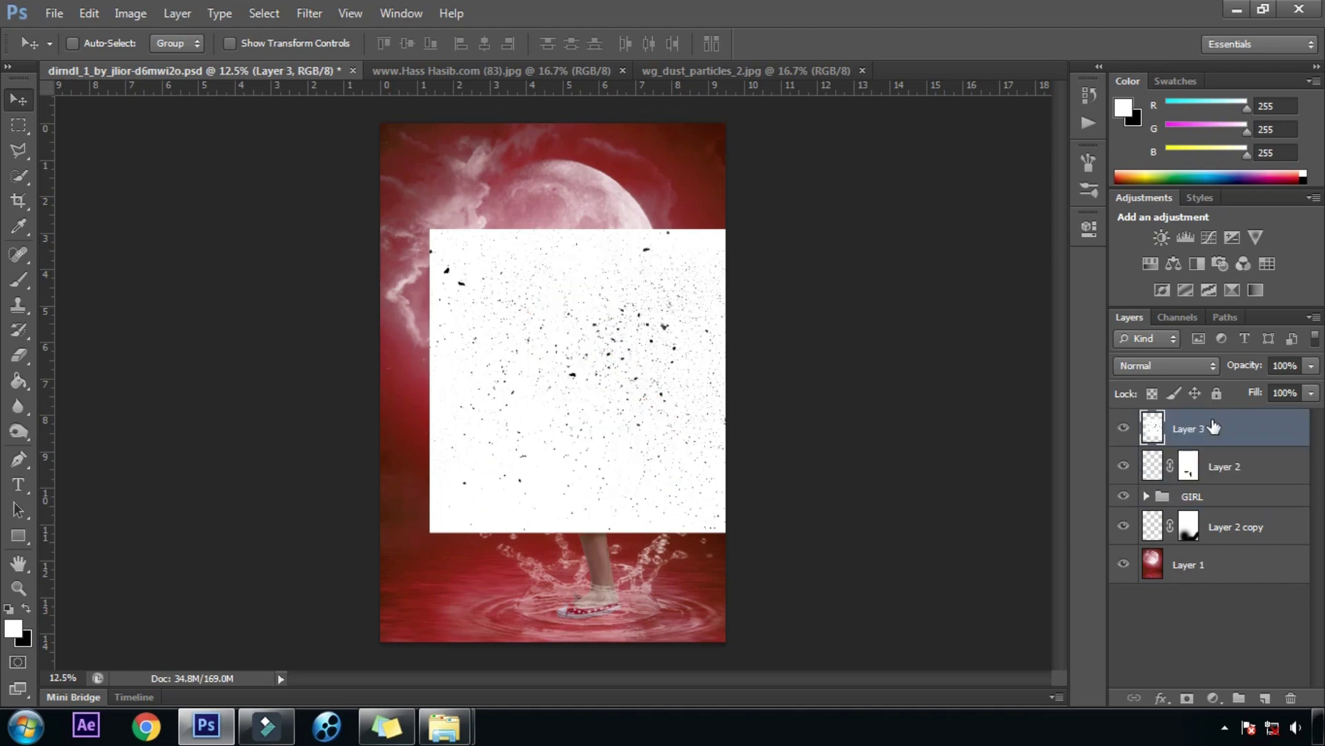
drag(577, 296, 551, 300)
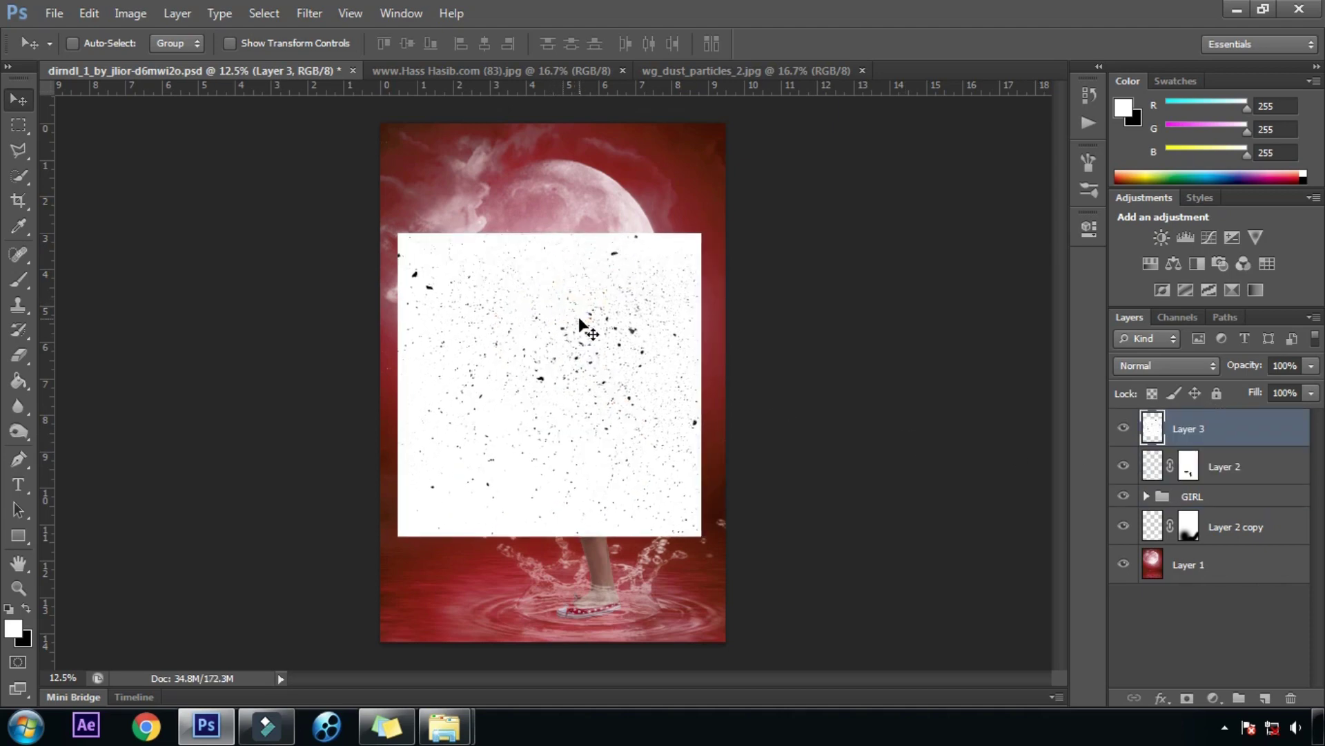
Step: Invert the colours of the dust layer and set its blend mode to Screen
key(ctrl+i)
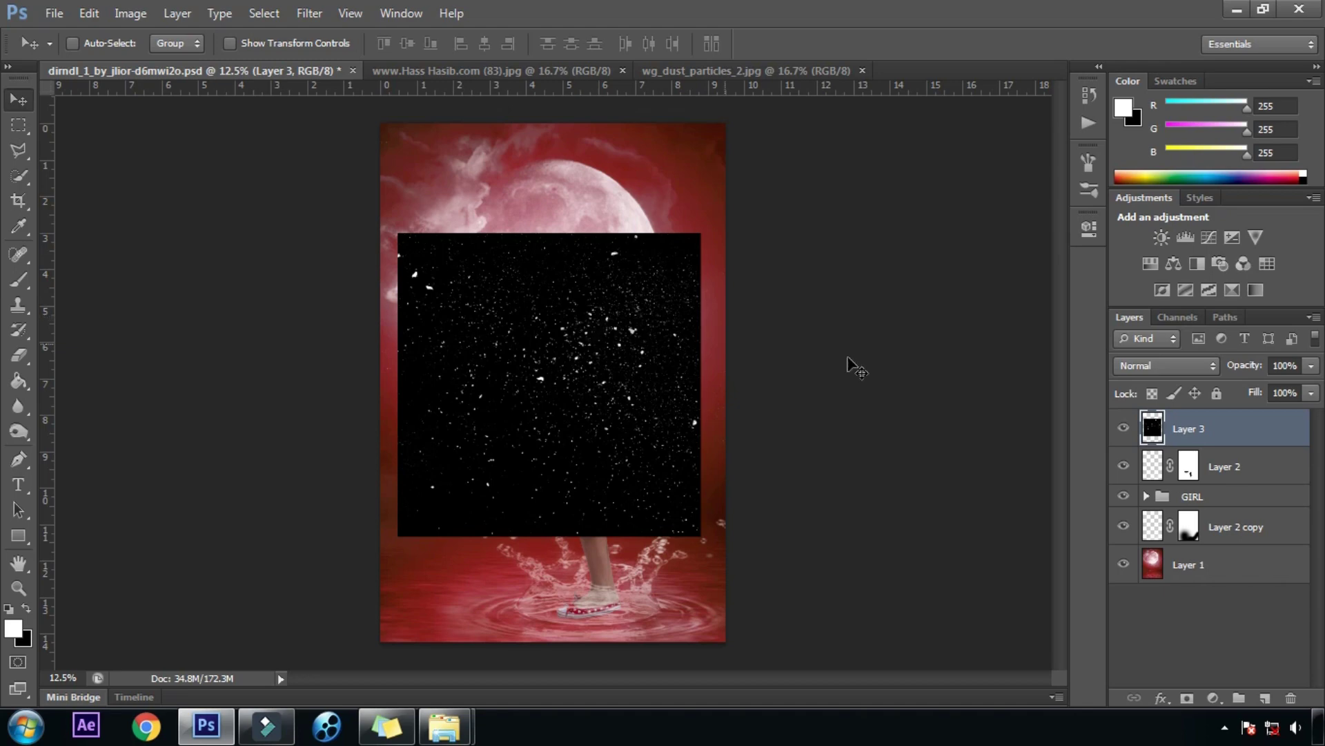
click(1146, 367)
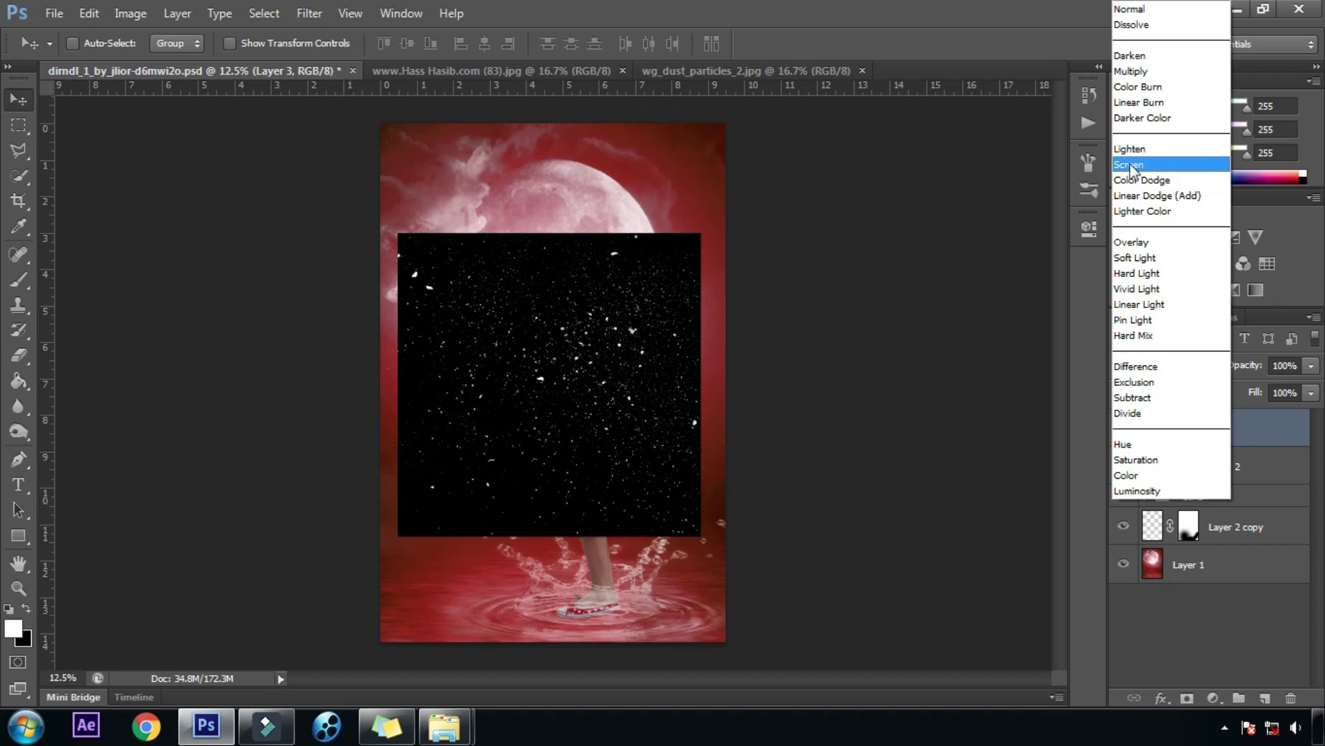
click(1160, 164)
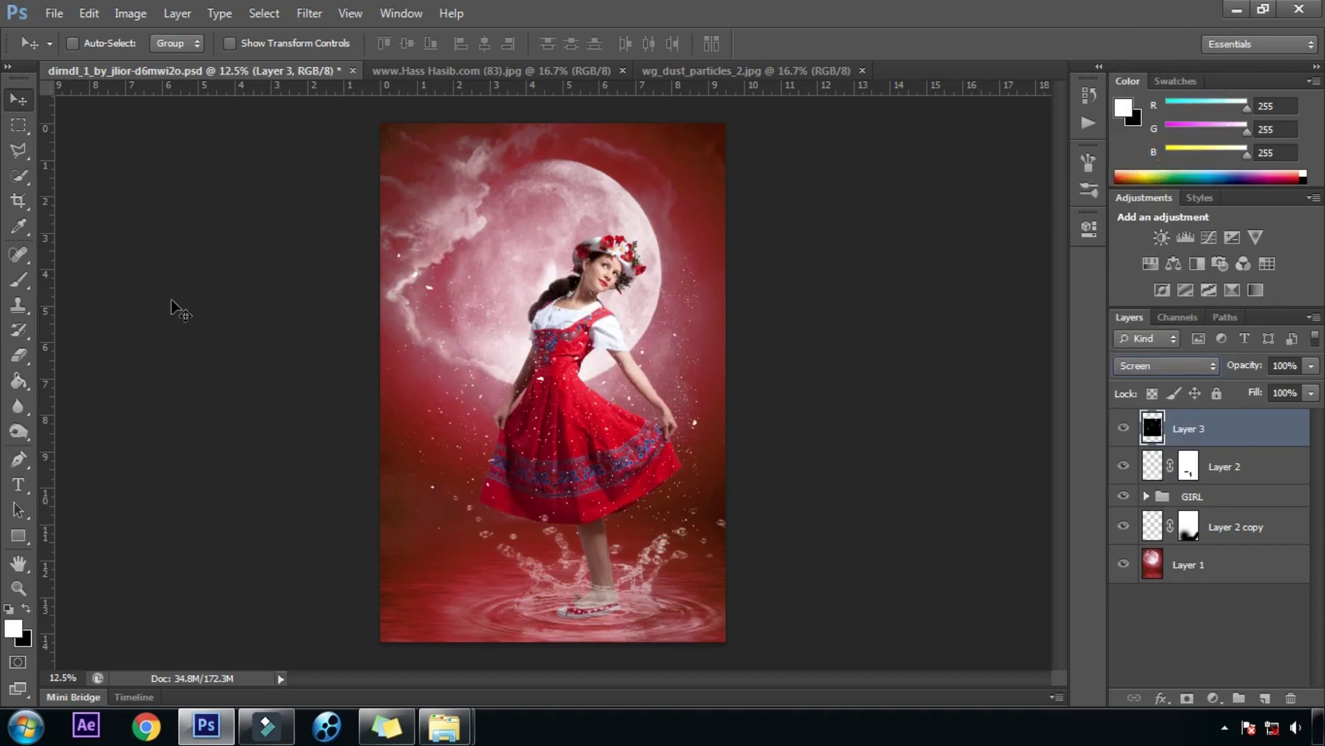
Step: Move the dust down over the skirt and water and scale it to about 143% so it spans the image width
drag(664, 356, 683, 548)
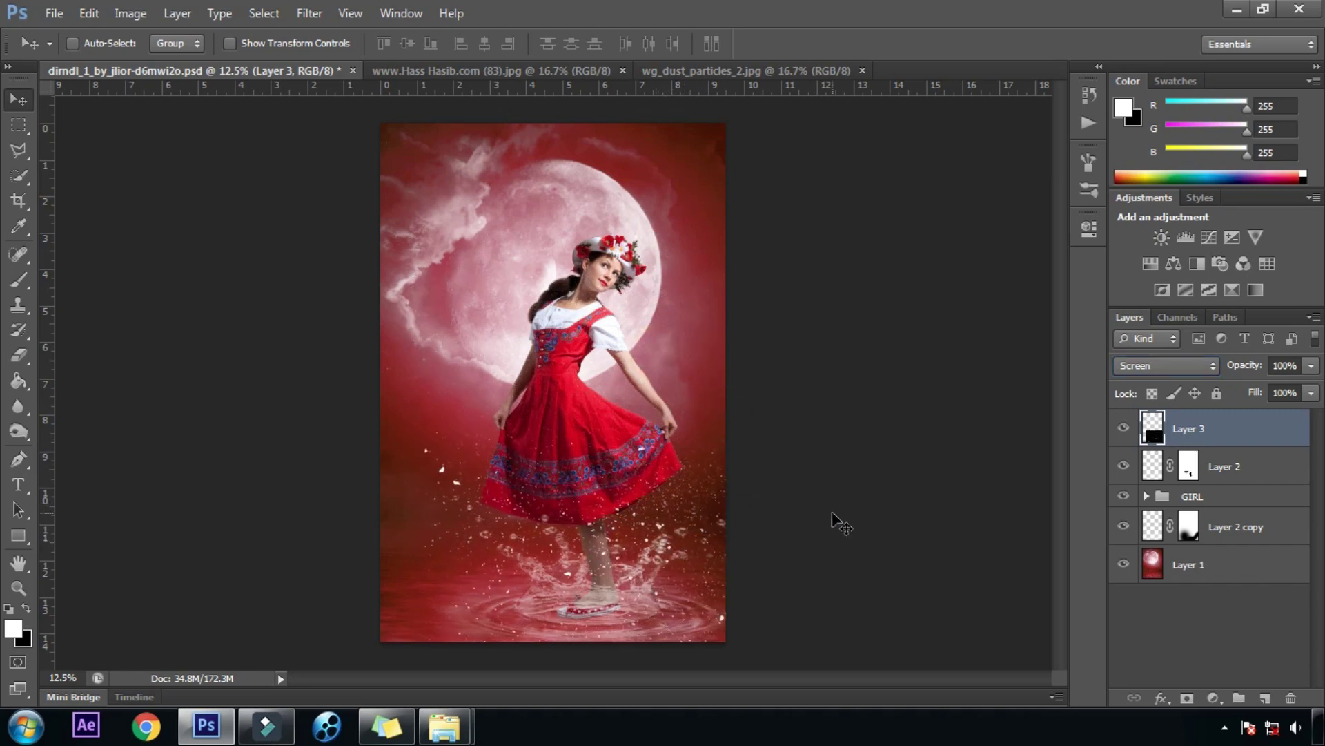
key(ctrl+t)
drag(729, 429, 821, 390)
drag(701, 524, 630, 547)
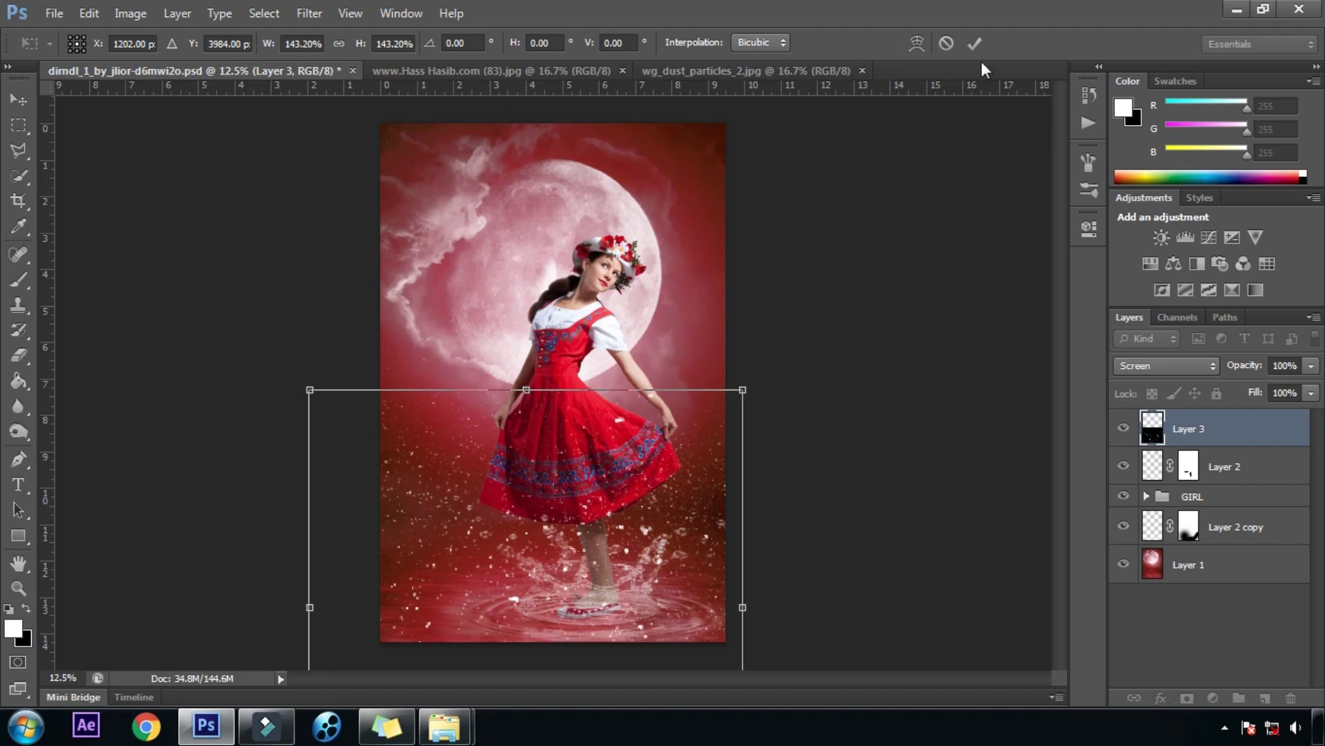
click(973, 43)
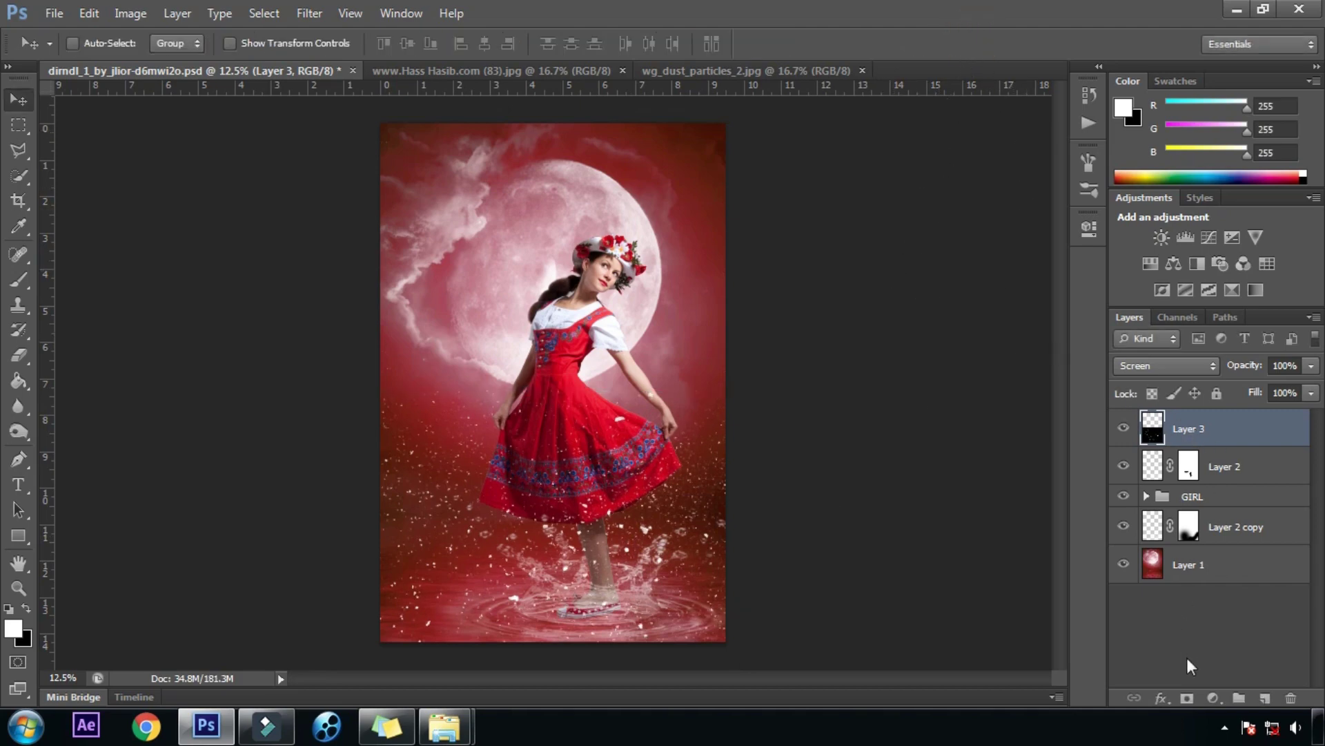
Step: Add a layer mask to Layer 3 and paint it black with a large soft brush to fade the dust's upper edge
click(1188, 698)
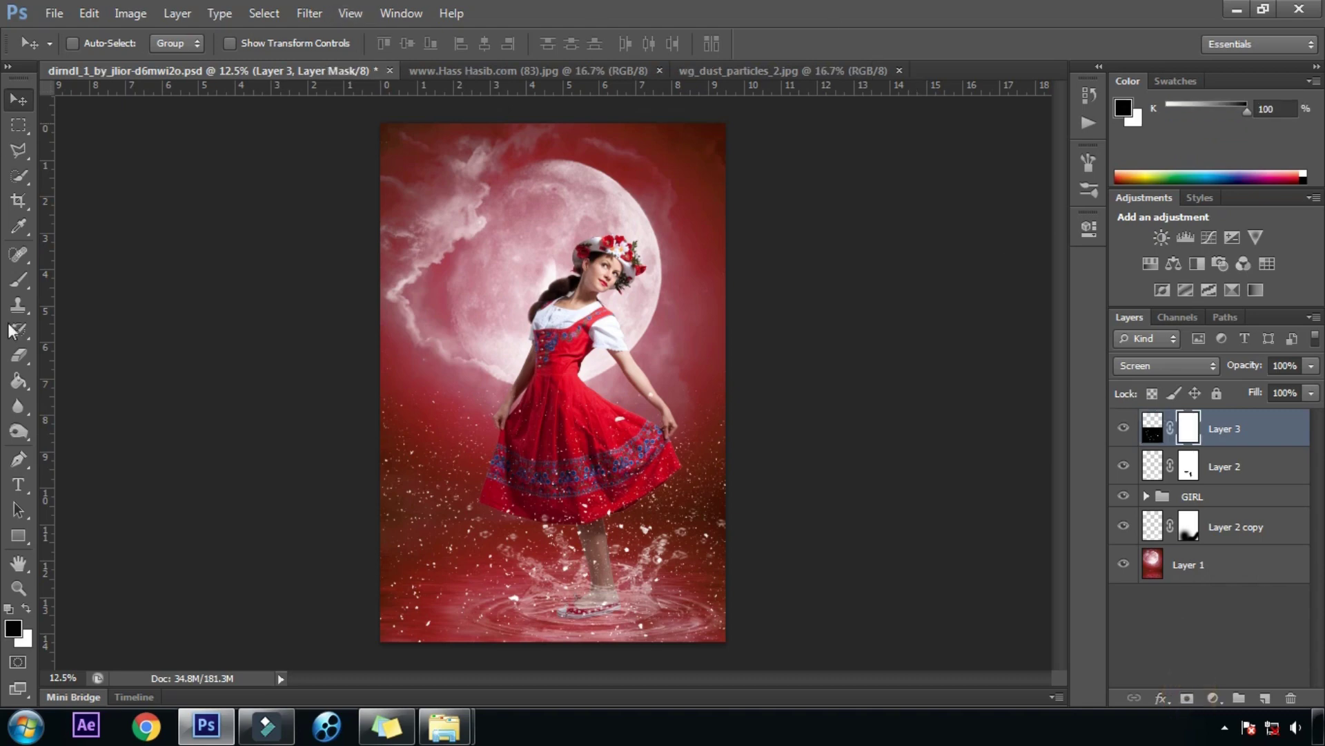
click(23, 283)
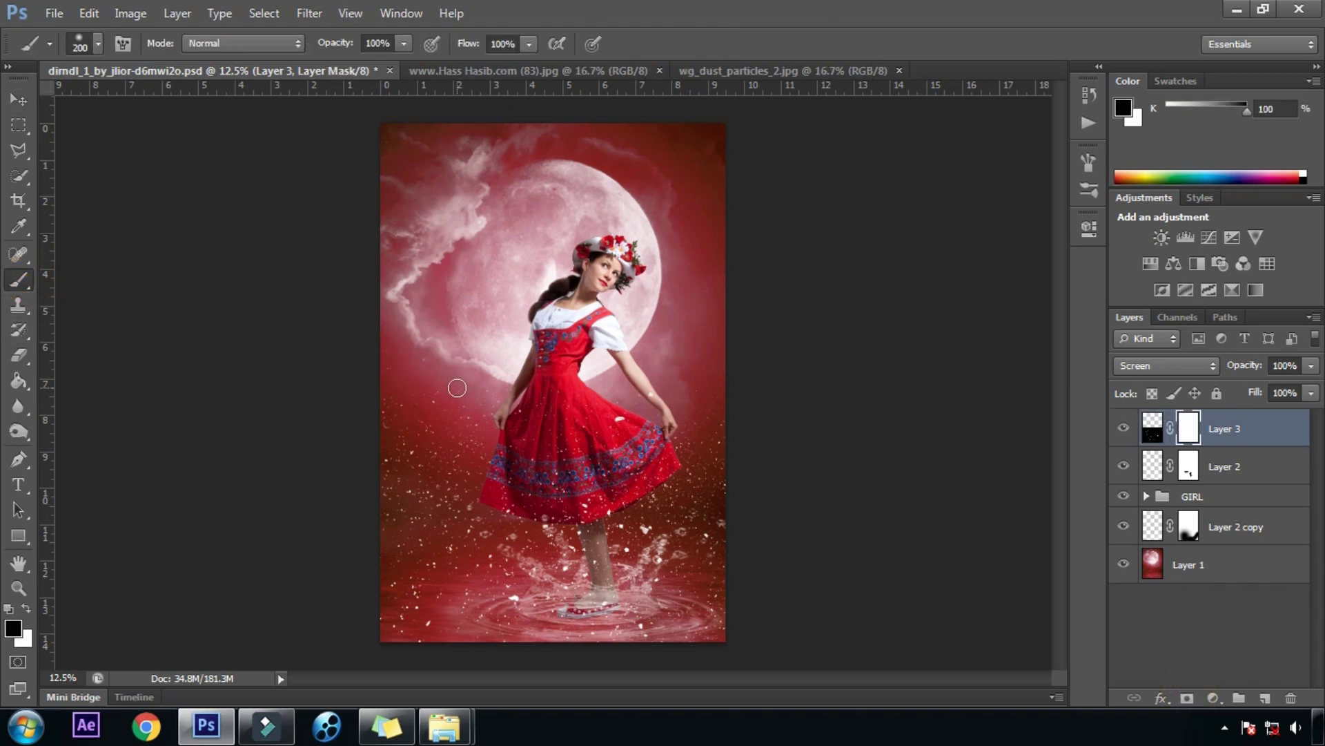
key(bracketright)
key(bracketright)
key(bracketright)
key(bracketright)
key(bracketright)
key(bracketright)
key(bracketright)
key(bracketright)
key(bracketright)
key(bracketright)
key(bracketright)
key(bracketright)
key(bracketright)
key(bracketright)
key(bracketright)
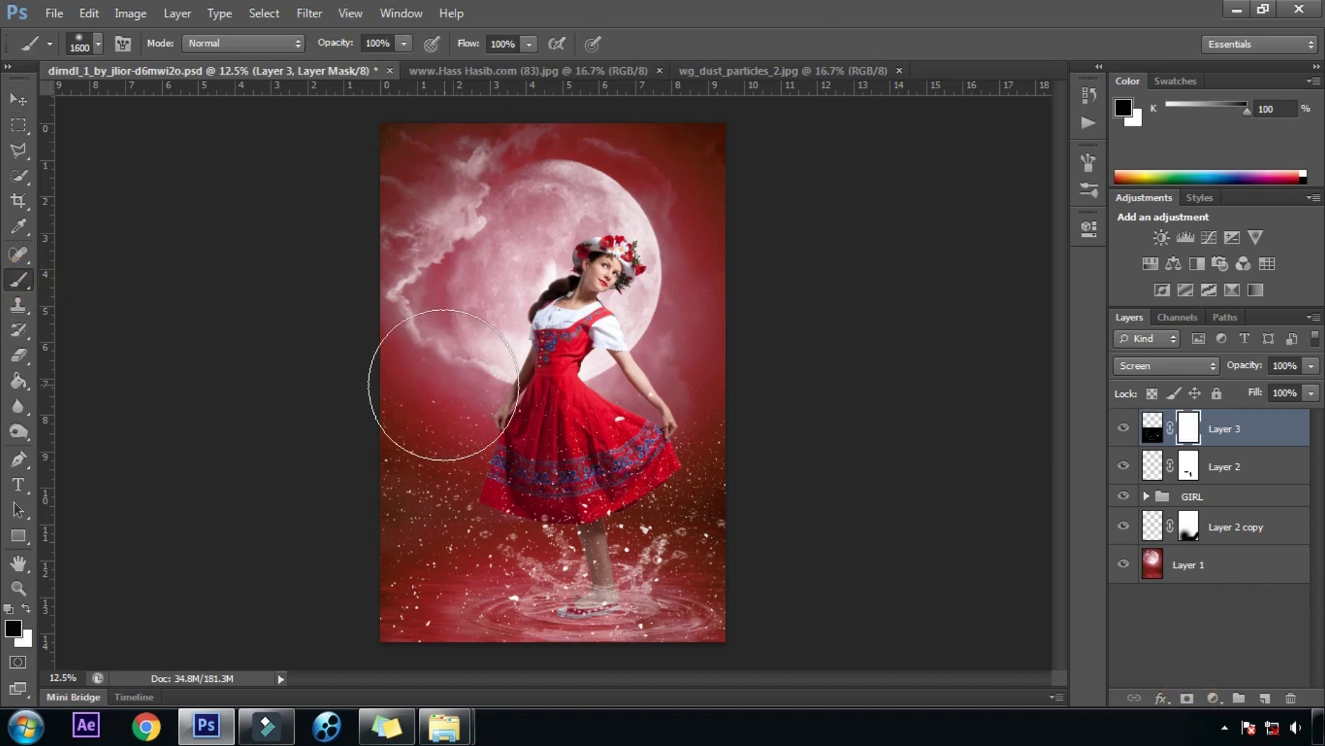
click(344, 379)
click(733, 322)
click(376, 374)
click(458, 369)
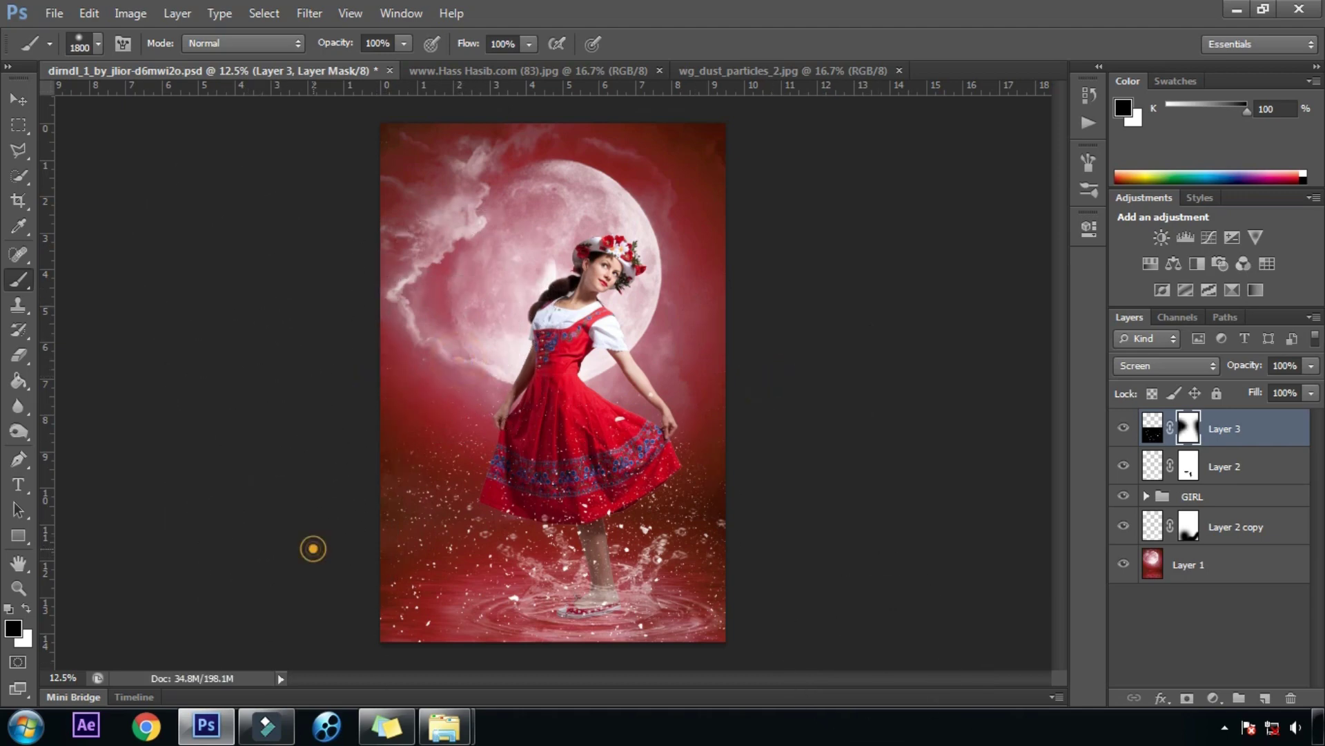
Step: Mask out more dust on Layer 3 along both sides of the image and over the woman's waist and upper skirt
click(317, 503)
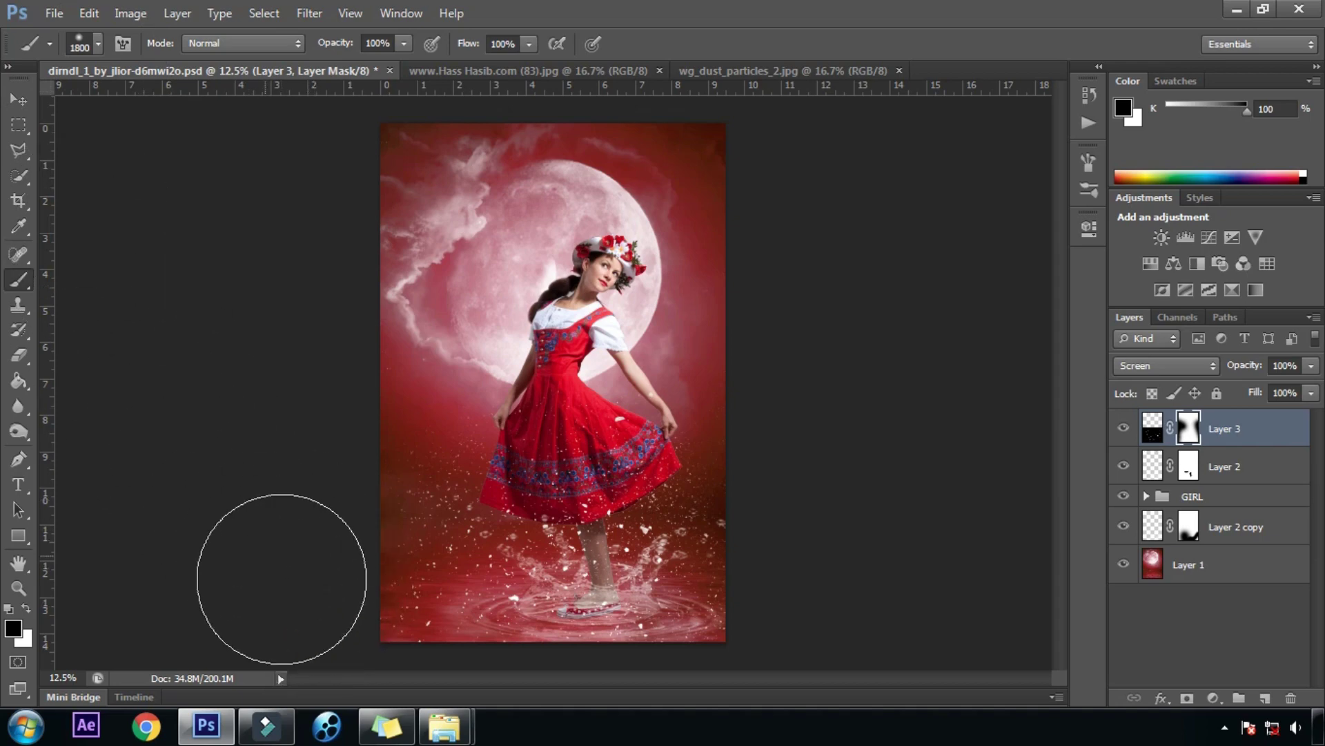
click(326, 627)
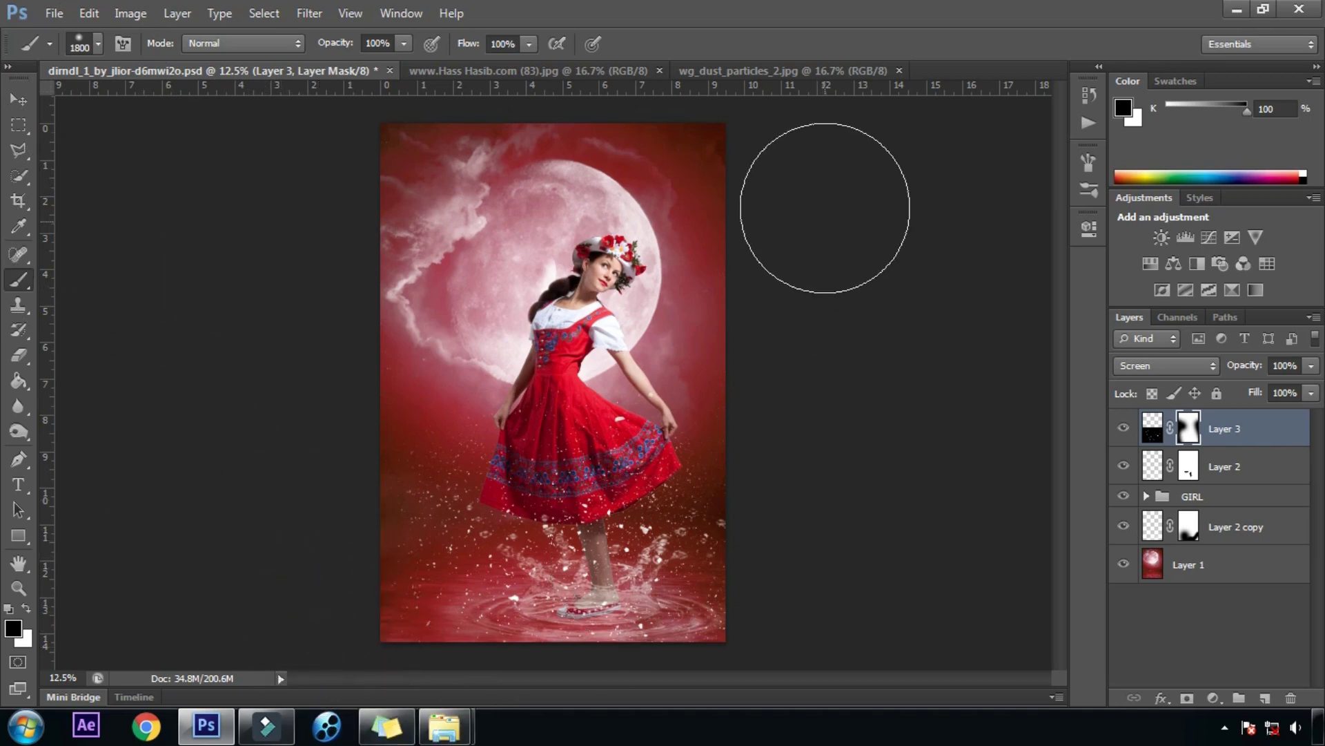
click(787, 414)
click(757, 367)
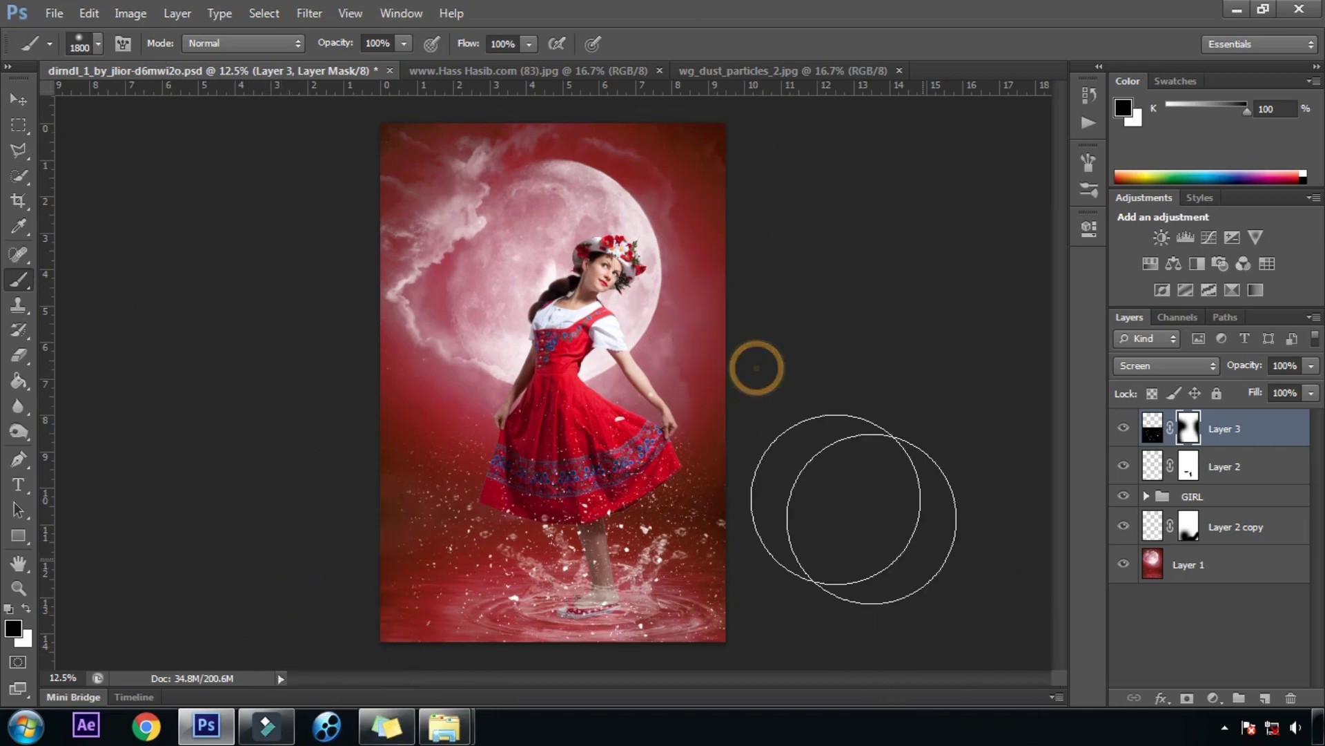
click(421, 332)
click(483, 257)
click(547, 401)
click(501, 395)
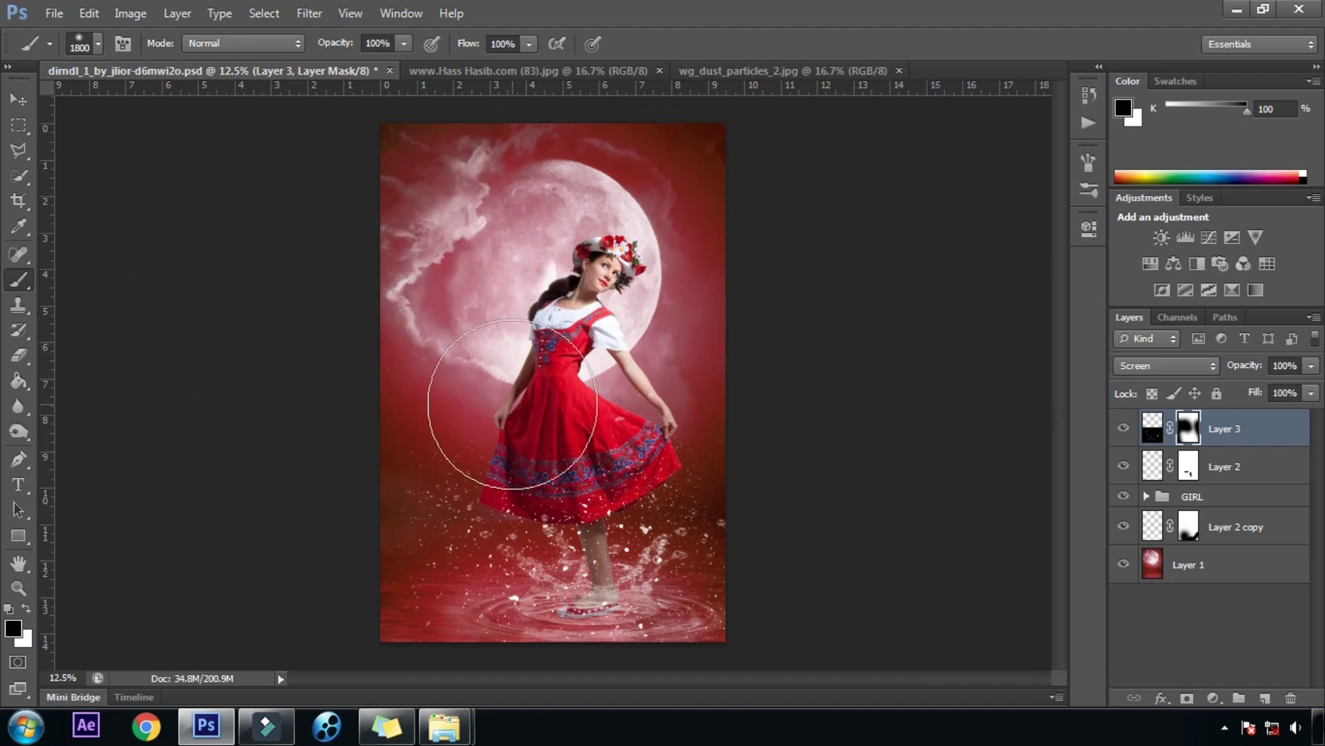
click(301, 461)
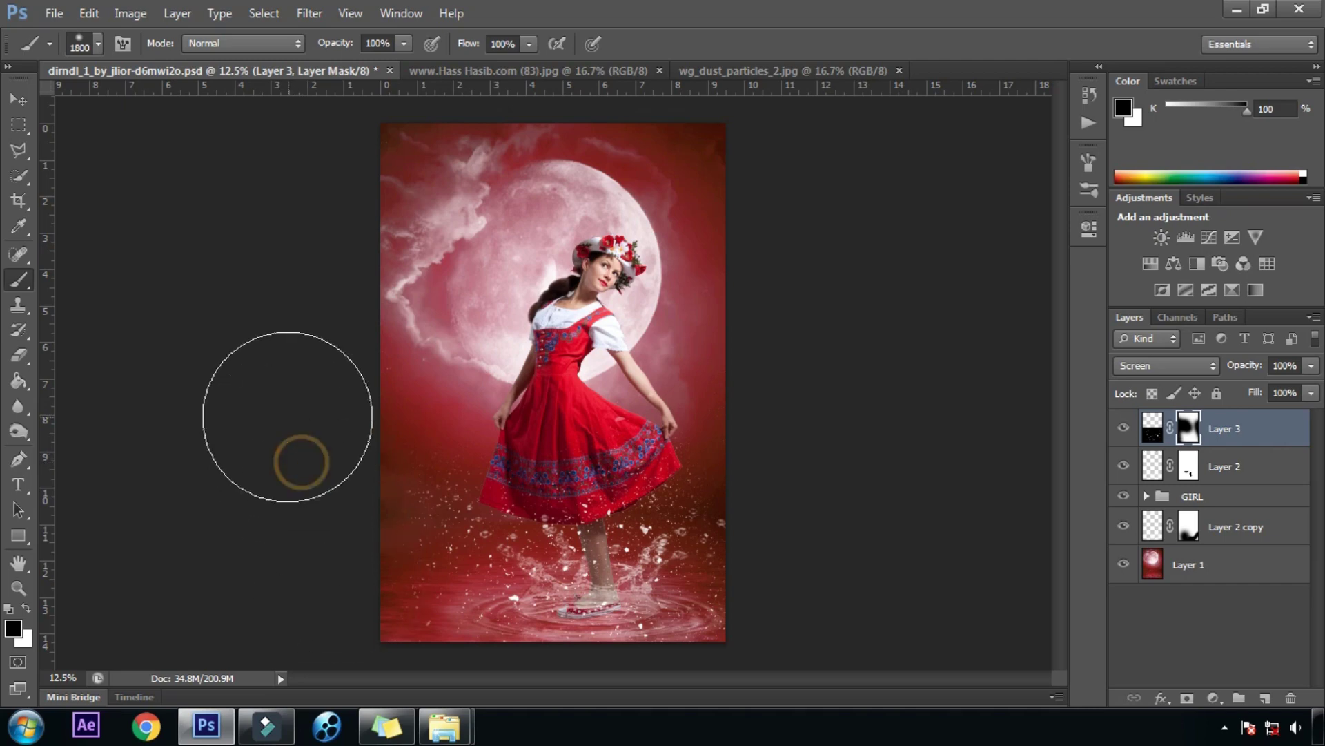
Step: Compare the composition with the Layer 3 dust hidden and shown
click(1124, 429)
click(1124, 429)
click(1124, 429)
click(1124, 428)
click(1124, 429)
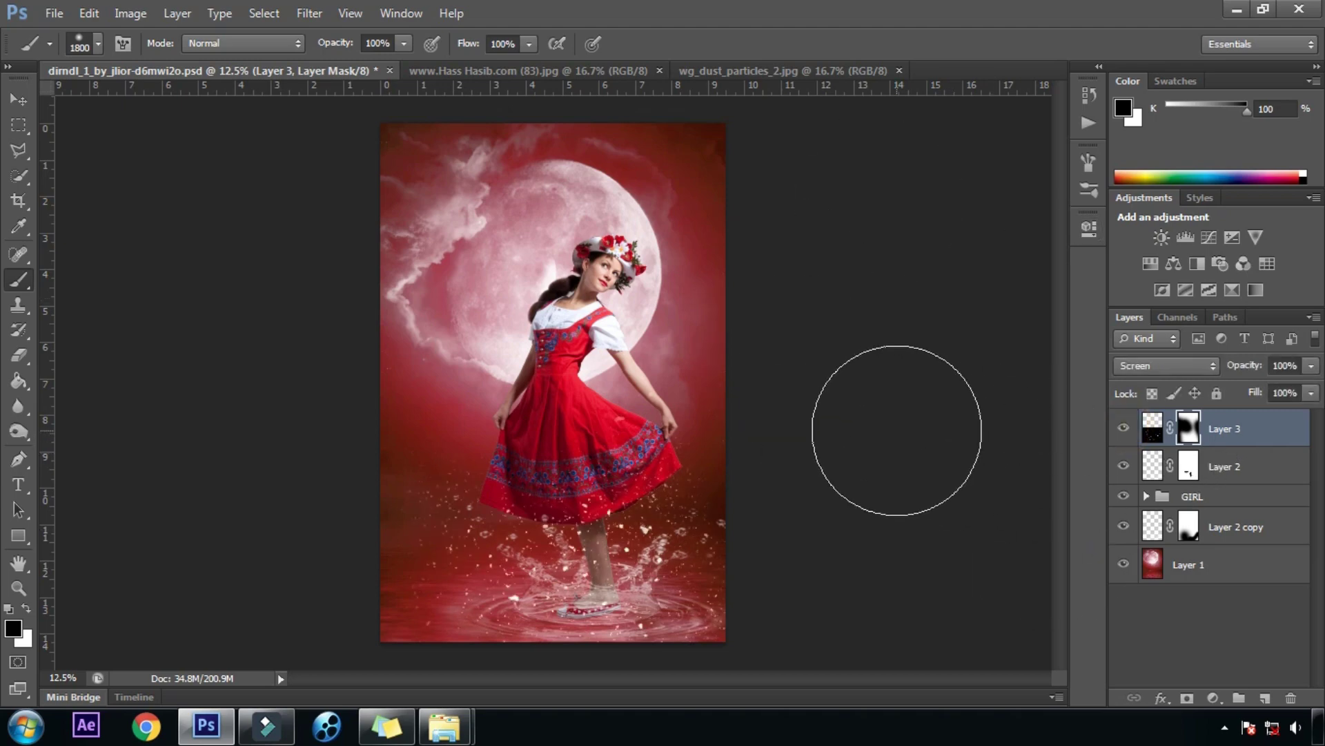
Step: Open the png_flower_by_moonglowlilly-d5qb7ur image from the TUTORIAL #2 folder as a separate document
click(1239, 13)
click(542, 162)
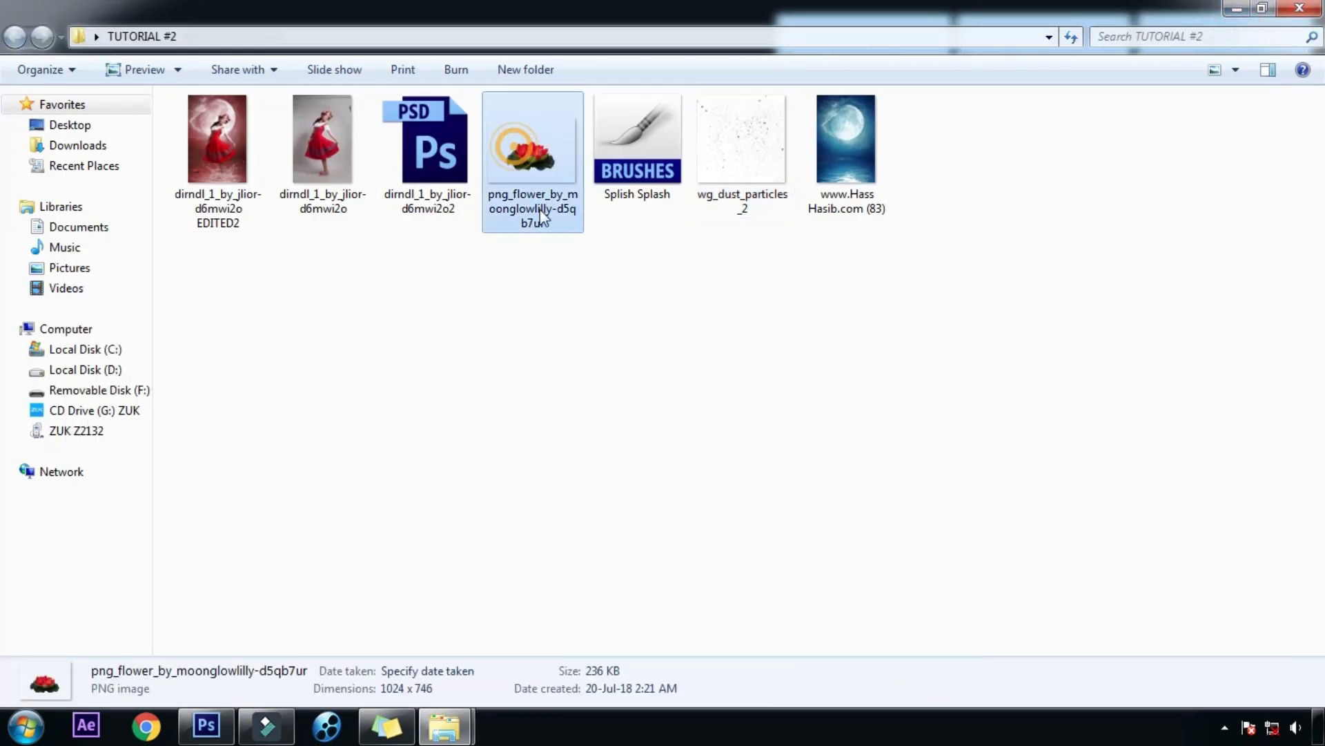
drag(543, 163, 300, 616)
drag(937, 128, 991, 38)
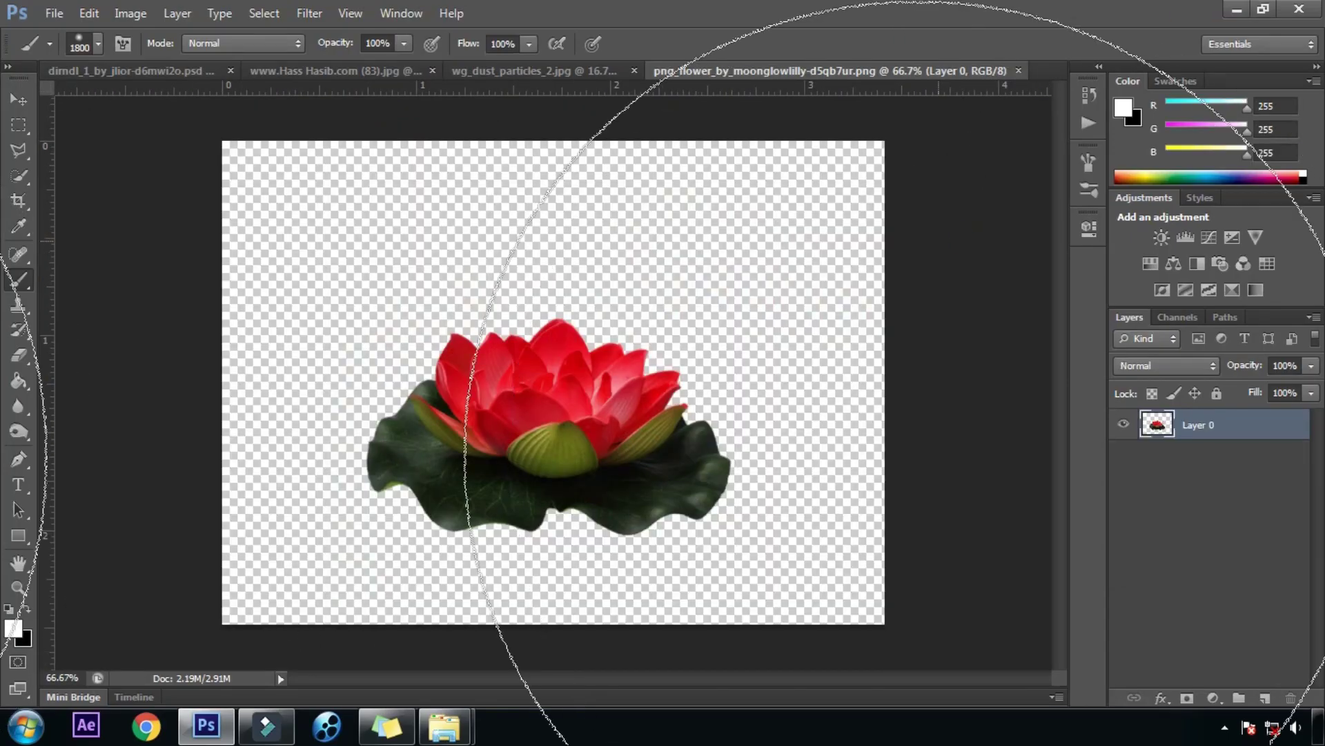
Step: Copy the whole lotus flower with a rectangular selection and paste it into the woman composition as a new layer
click(21, 123)
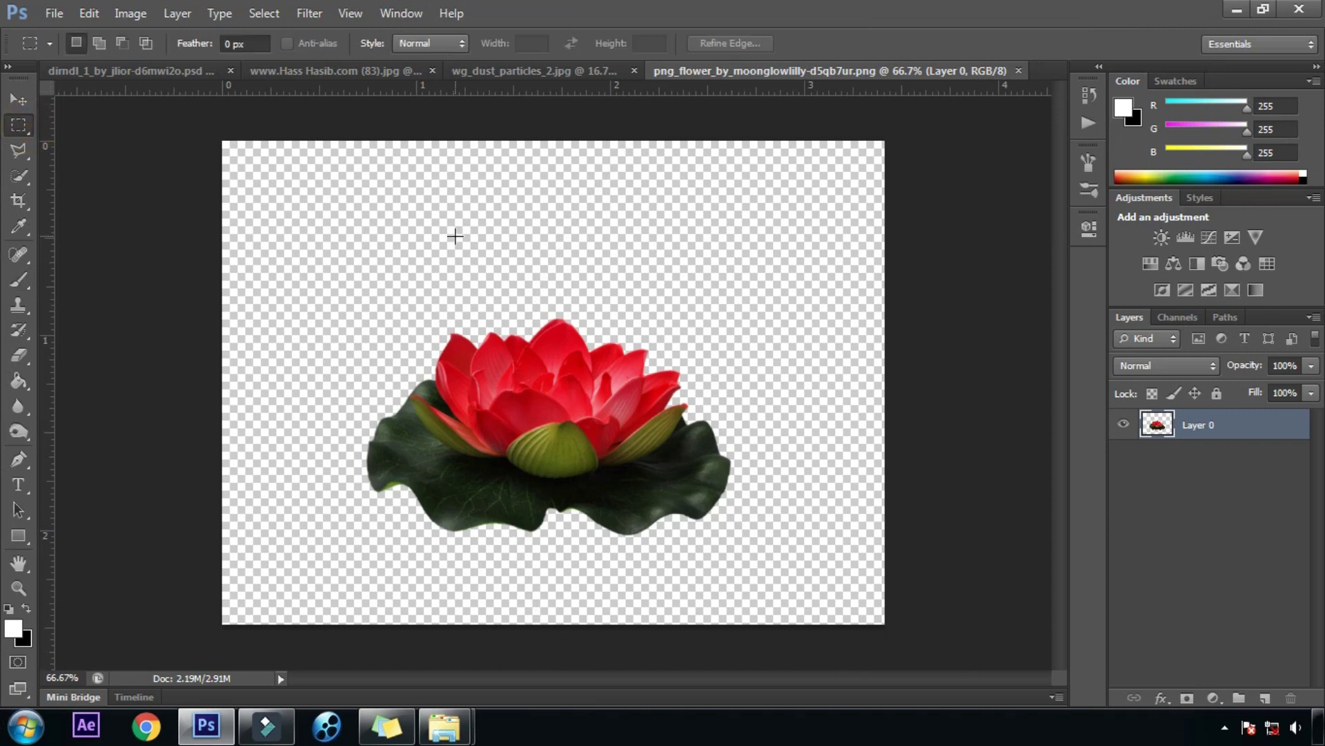
drag(320, 209, 806, 586)
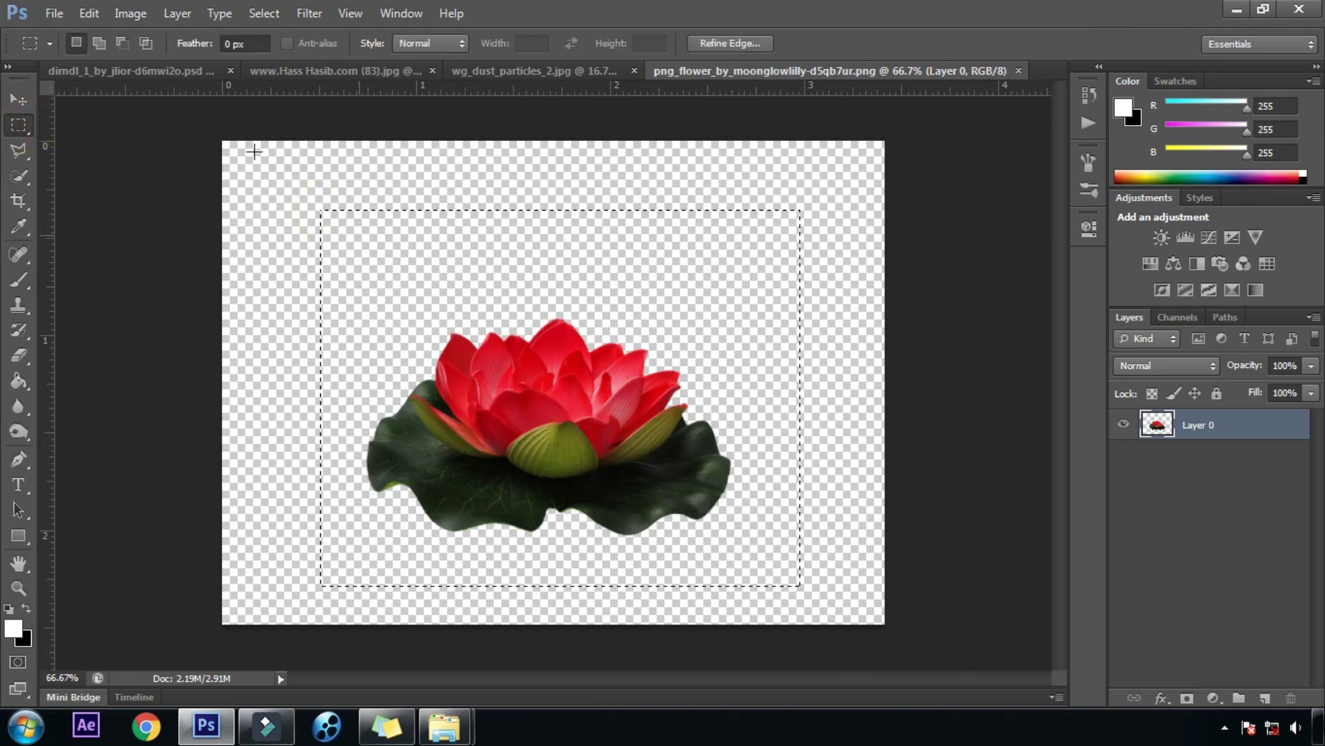
click(89, 13)
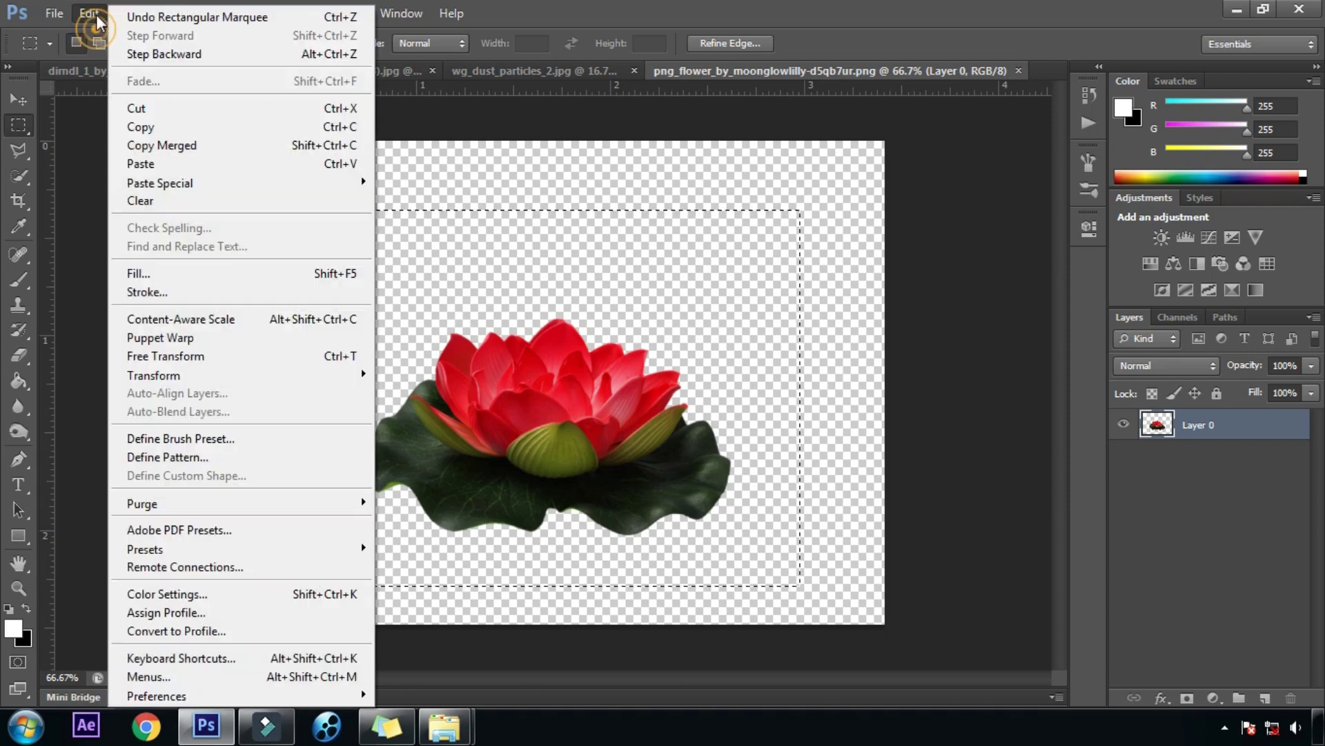
click(151, 129)
click(103, 72)
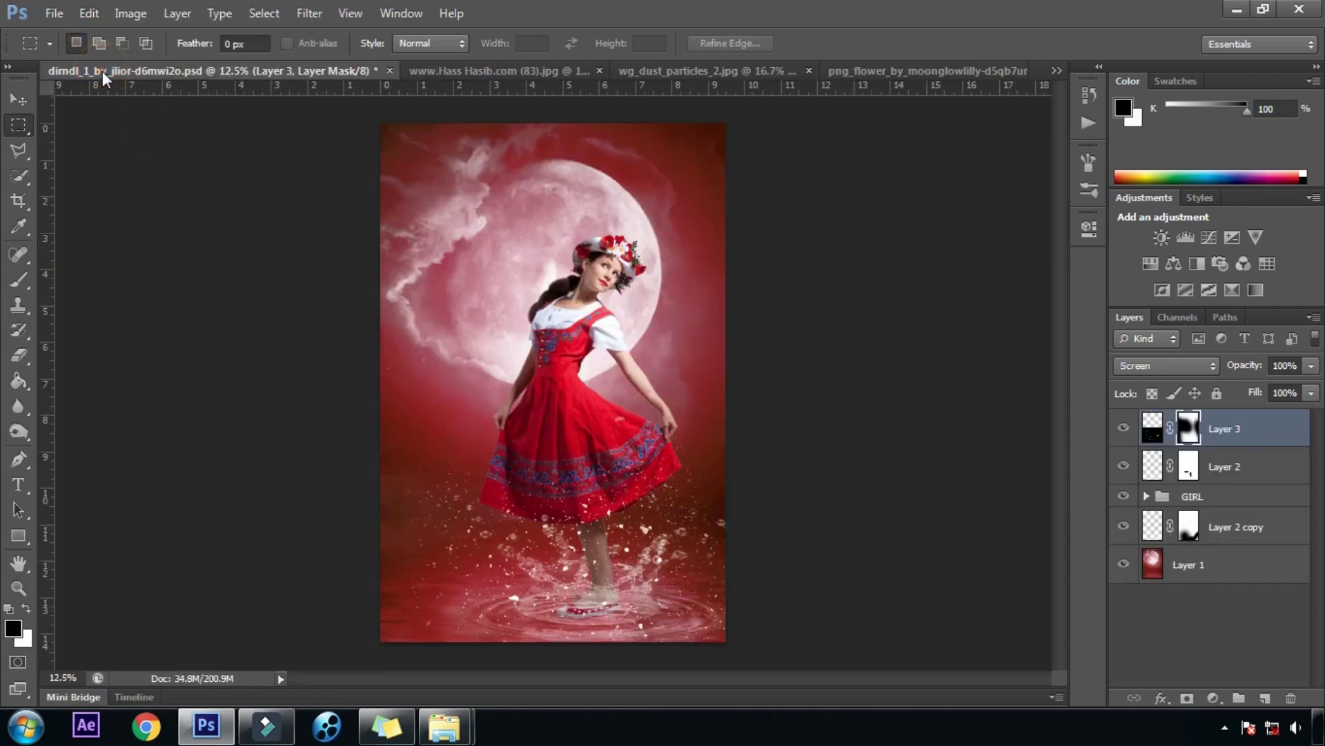
click(89, 13)
click(153, 166)
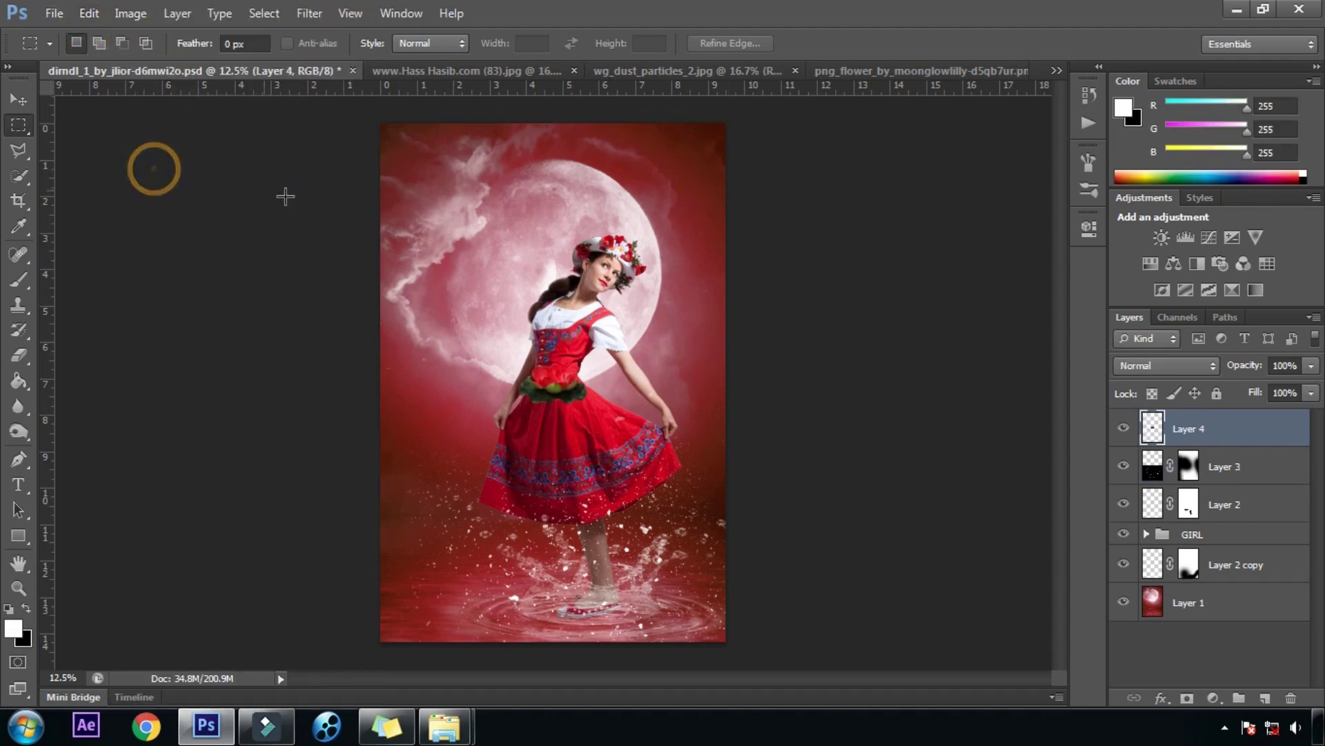
Step: Move the lotus onto the water in the lower-left area of the image and scale it down
click(19, 100)
drag(576, 392, 452, 563)
key(ctrl+t)
click(974, 43)
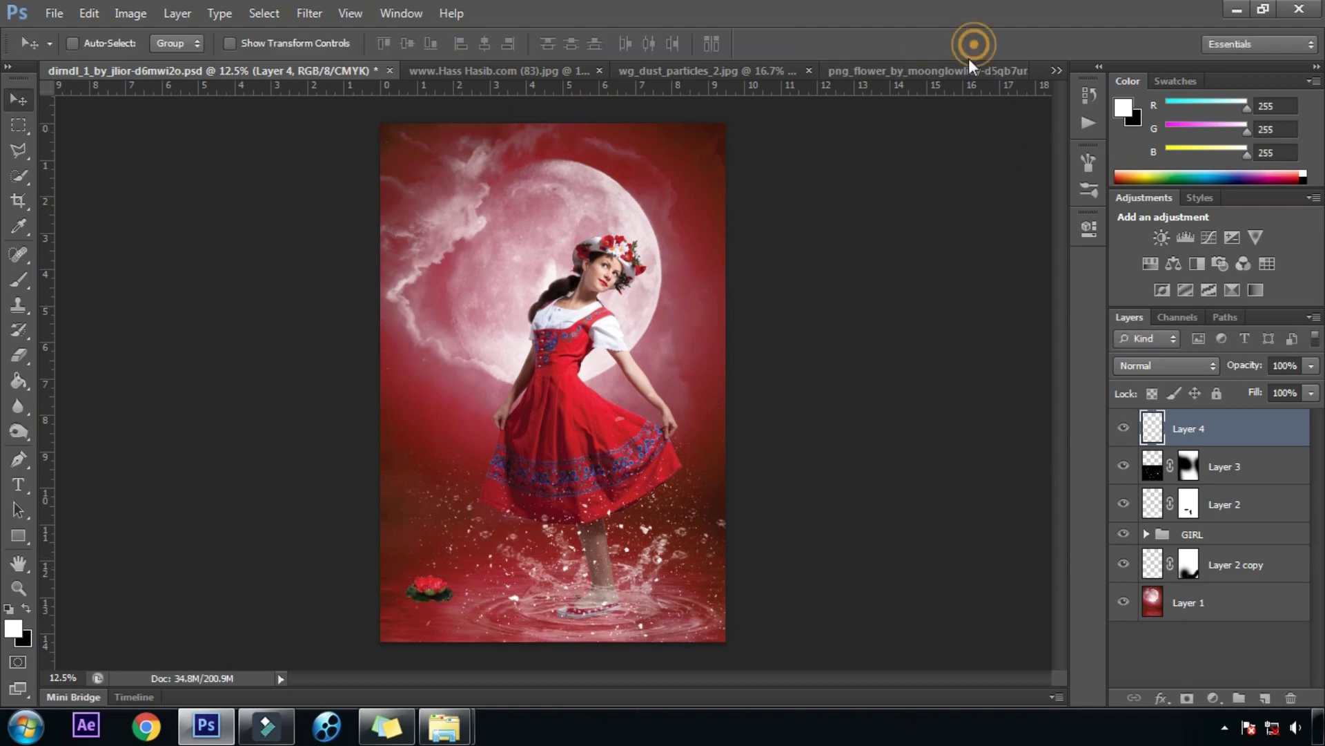
Step: Scale the lotus down further to about 80% and rotate it about -3.5°
key(ctrl+plus)
key(ctrl+plus)
key(ctrl+plus)
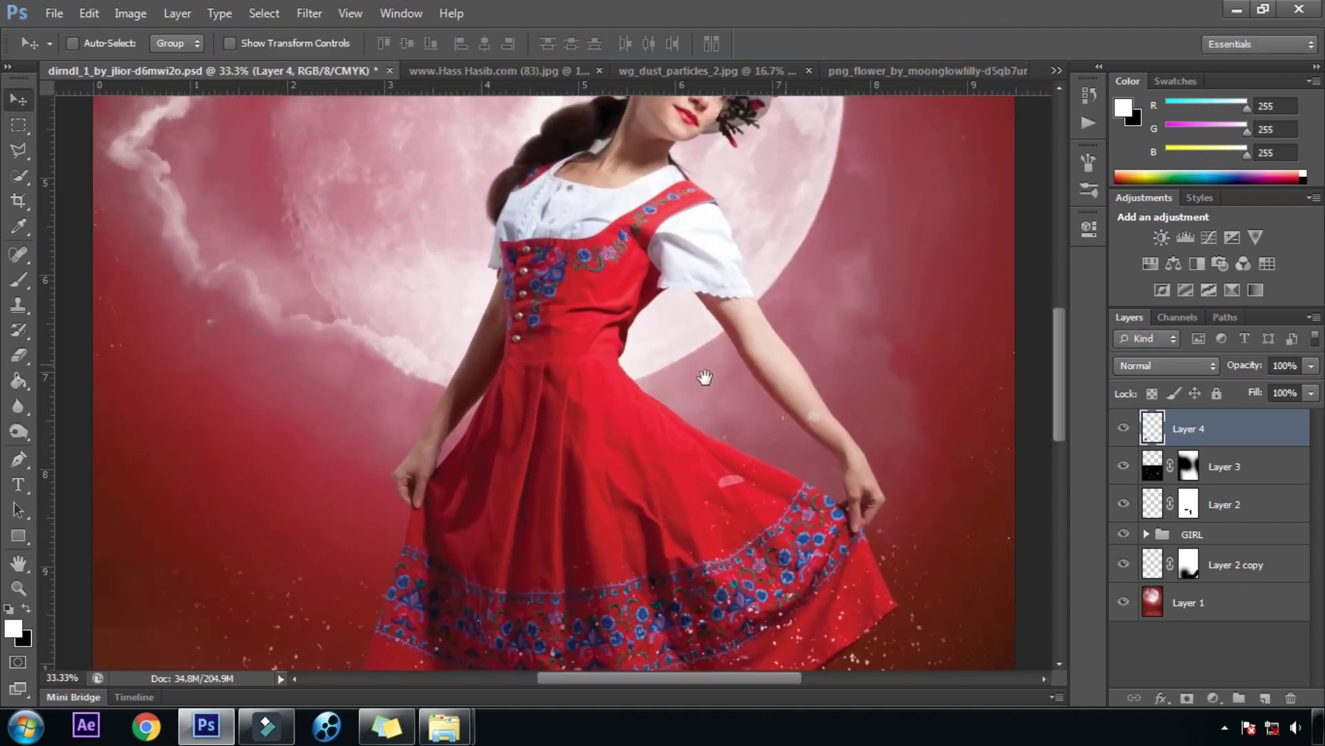
drag(705, 377, 427, 401)
key(ctrl+t)
drag(475, 457, 457, 446)
drag(508, 368, 515, 361)
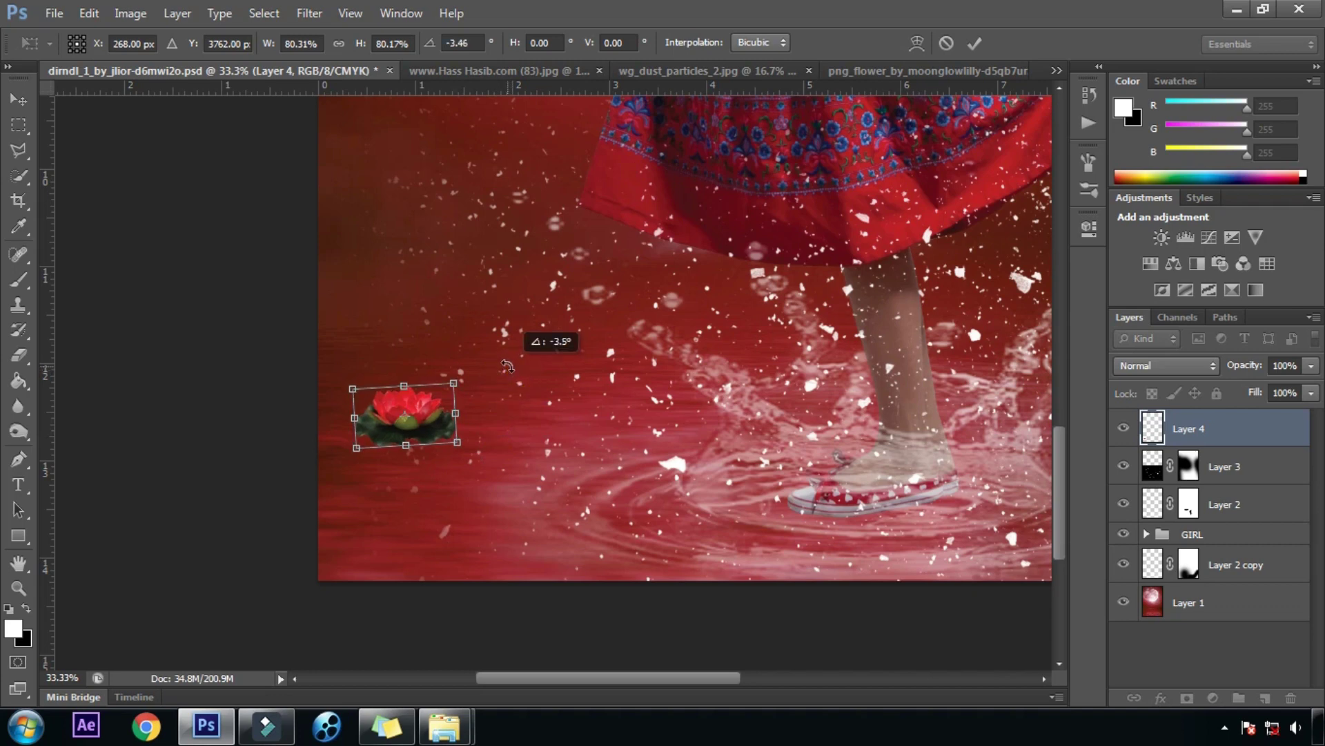
click(976, 43)
Step: Place Layer 4 directly above Layer 1 and shift the lotus slightly up and to the right on the water
mouse_move(411, 421)
mouse_down()
mouse_move(428, 433)
mouse_move(419, 414)
mouse_up()
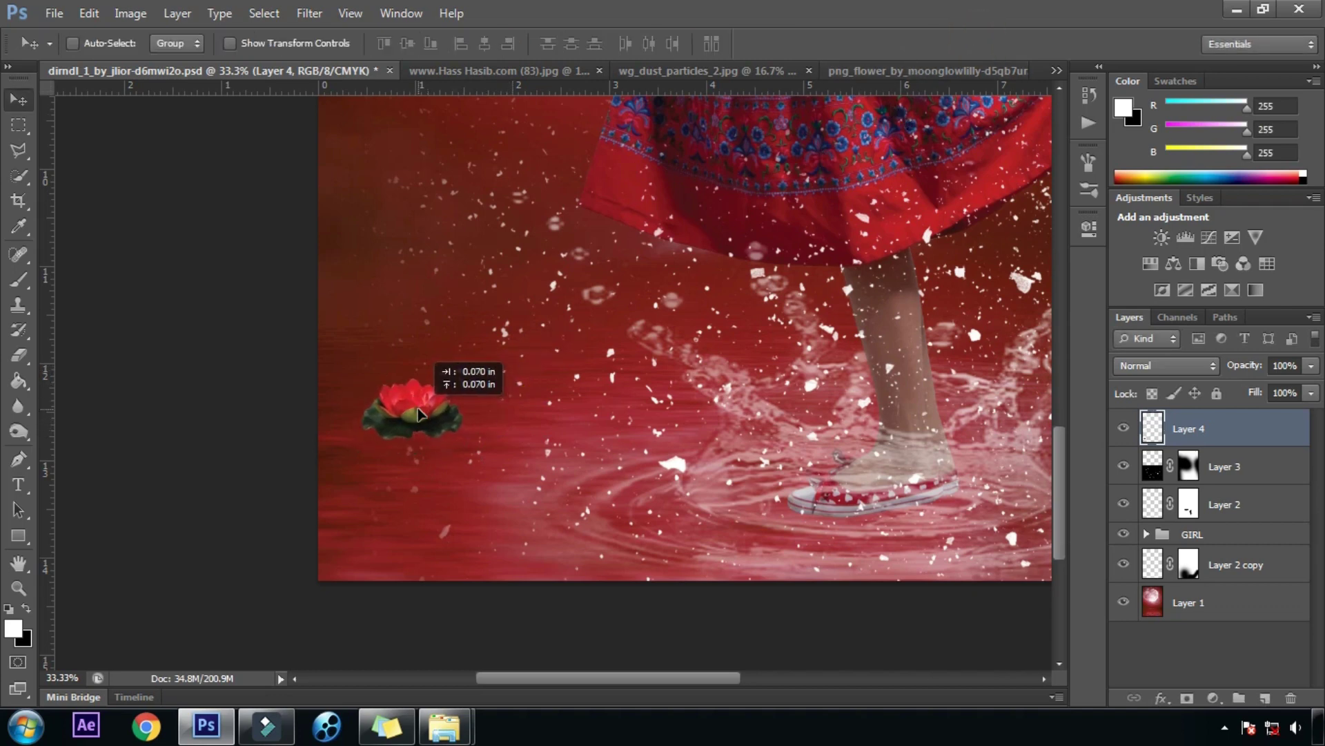
drag(1233, 428, 1215, 583)
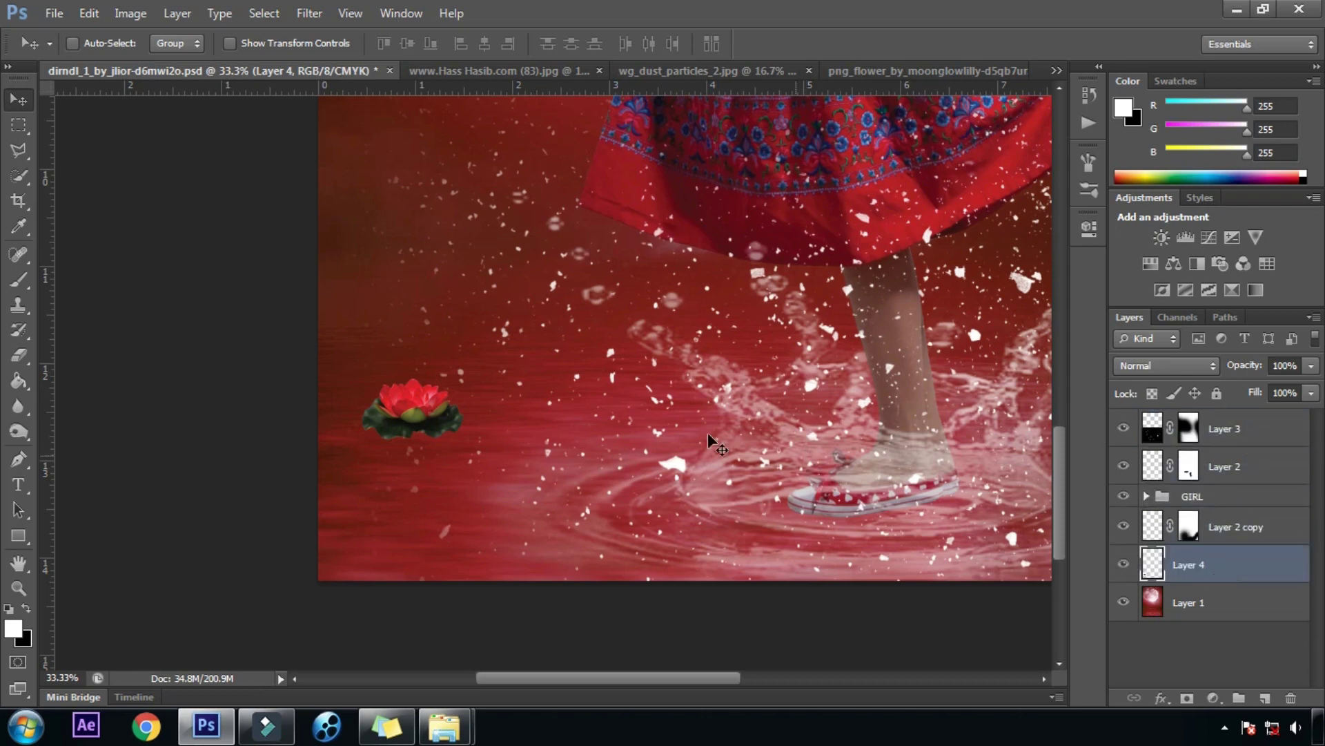
drag(420, 397, 439, 391)
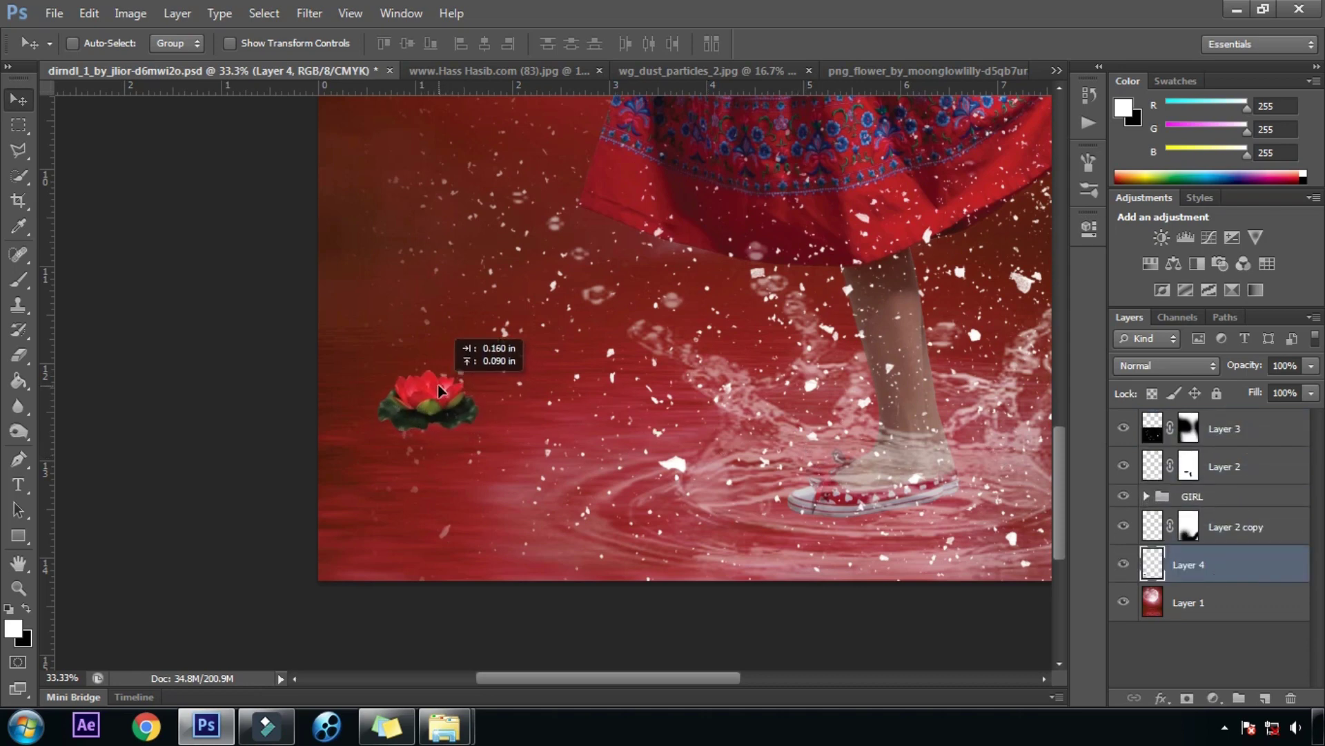
Step: Add a layer mask to Layer 4 and choose the Brush tool with black as the foreground colour
click(1188, 698)
key(x)
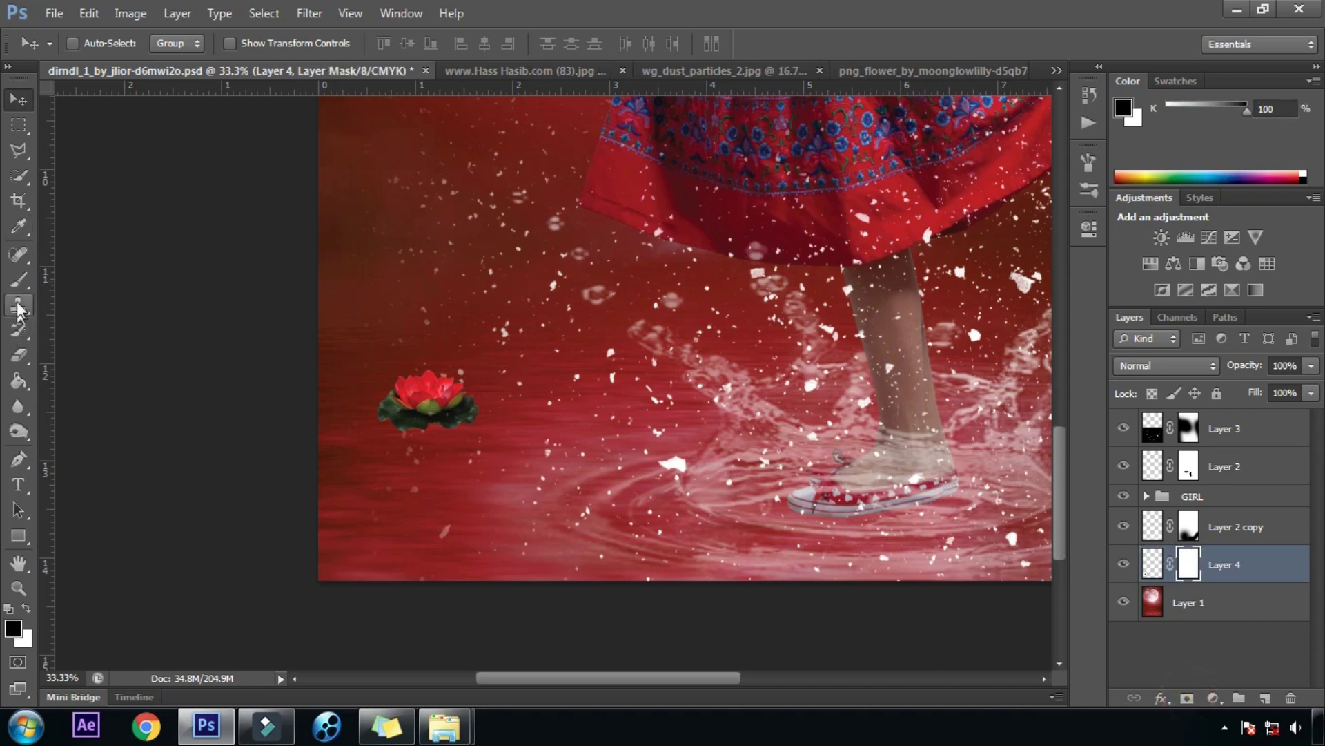
click(20, 283)
key(ctrl+plus)
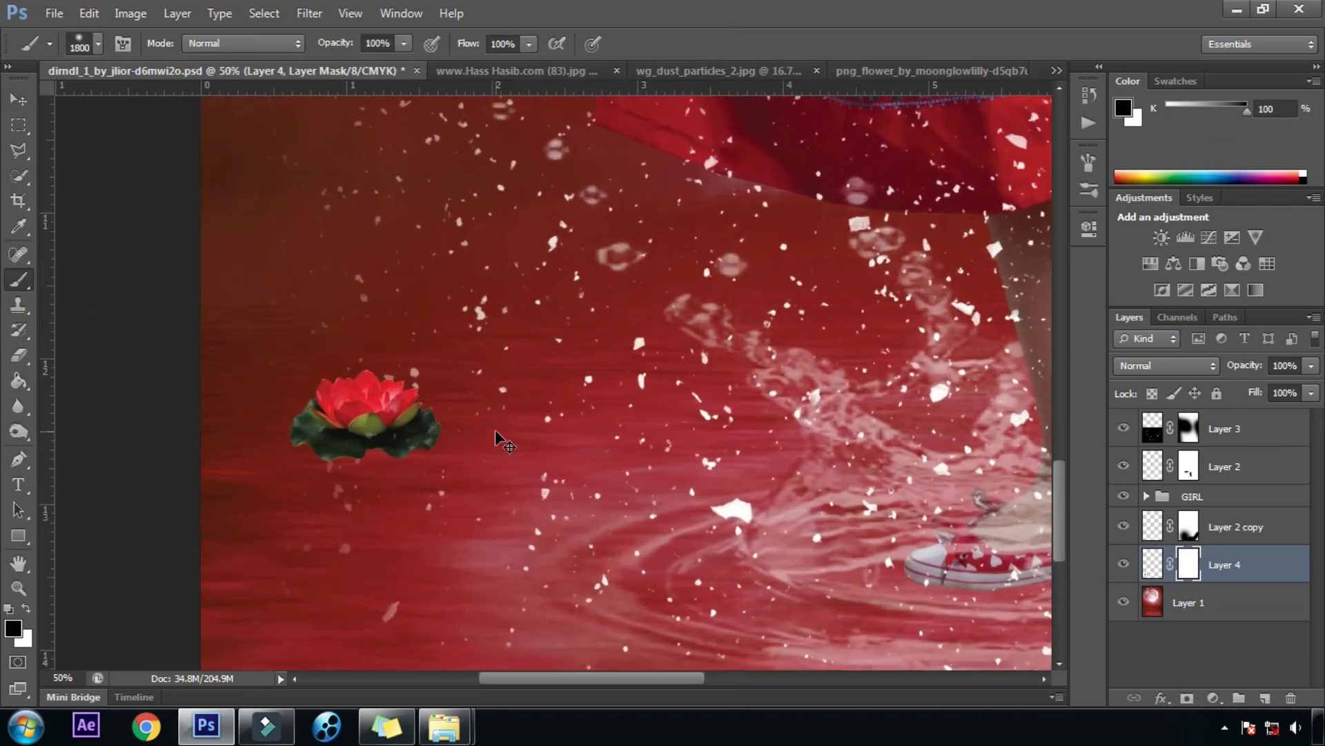
drag(445, 444, 553, 360)
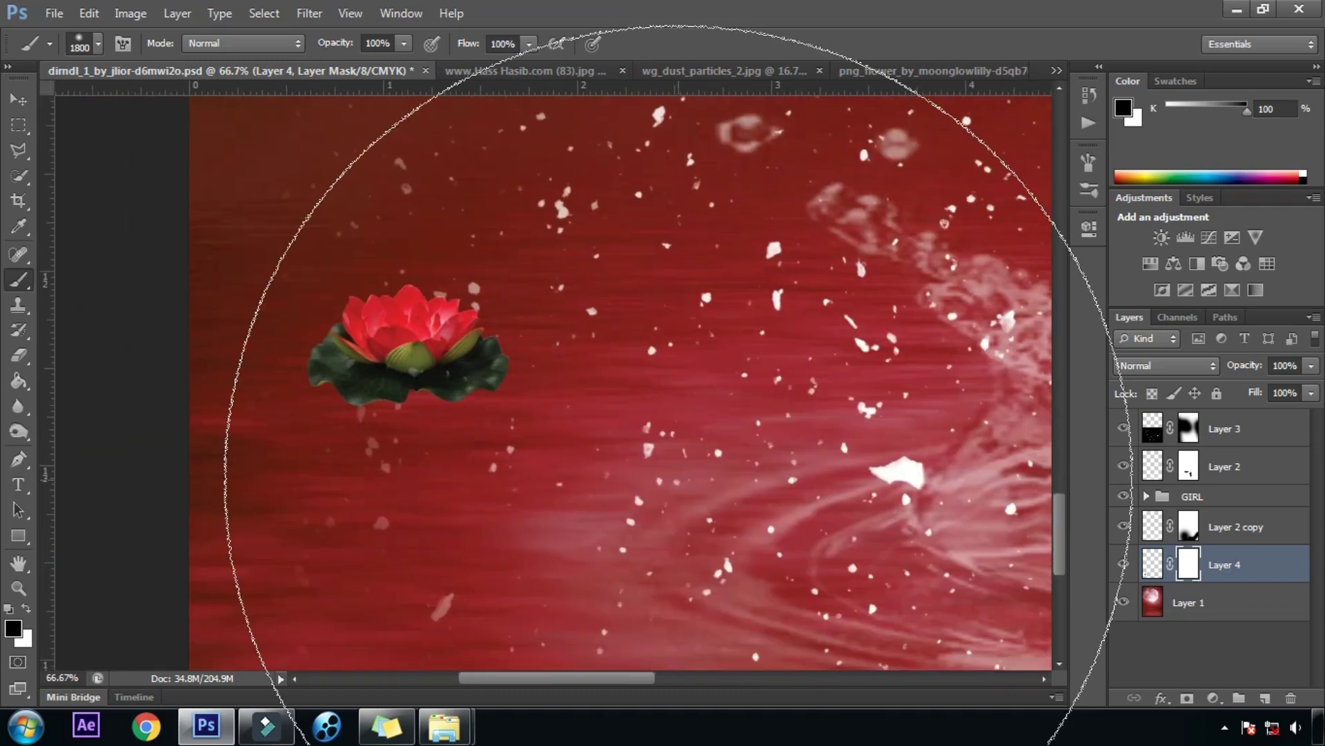
Step: Set the brush size to 125 px and its opacity to 22%
key(bracketleft)
key(bracketleft)
key(bracketleft)
key(bracketleft)
key(bracketleft)
key(bracketleft)
key(bracketleft)
key(bracketleft)
key(bracketleft)
key(bracketleft)
key(bracketleft)
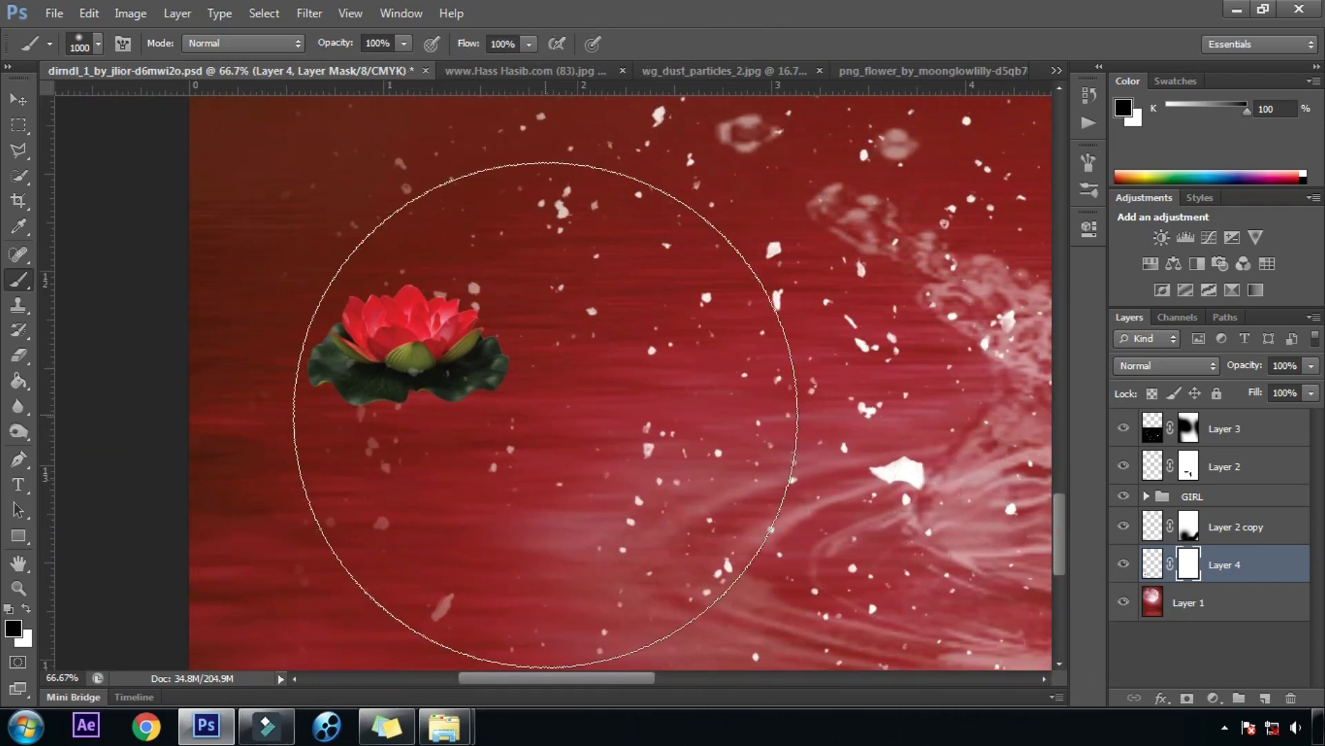
key(bracketleft)
key(bracketleft)
key(bracketleft)
key(bracketleft)
key(bracketleft)
key(bracketleft)
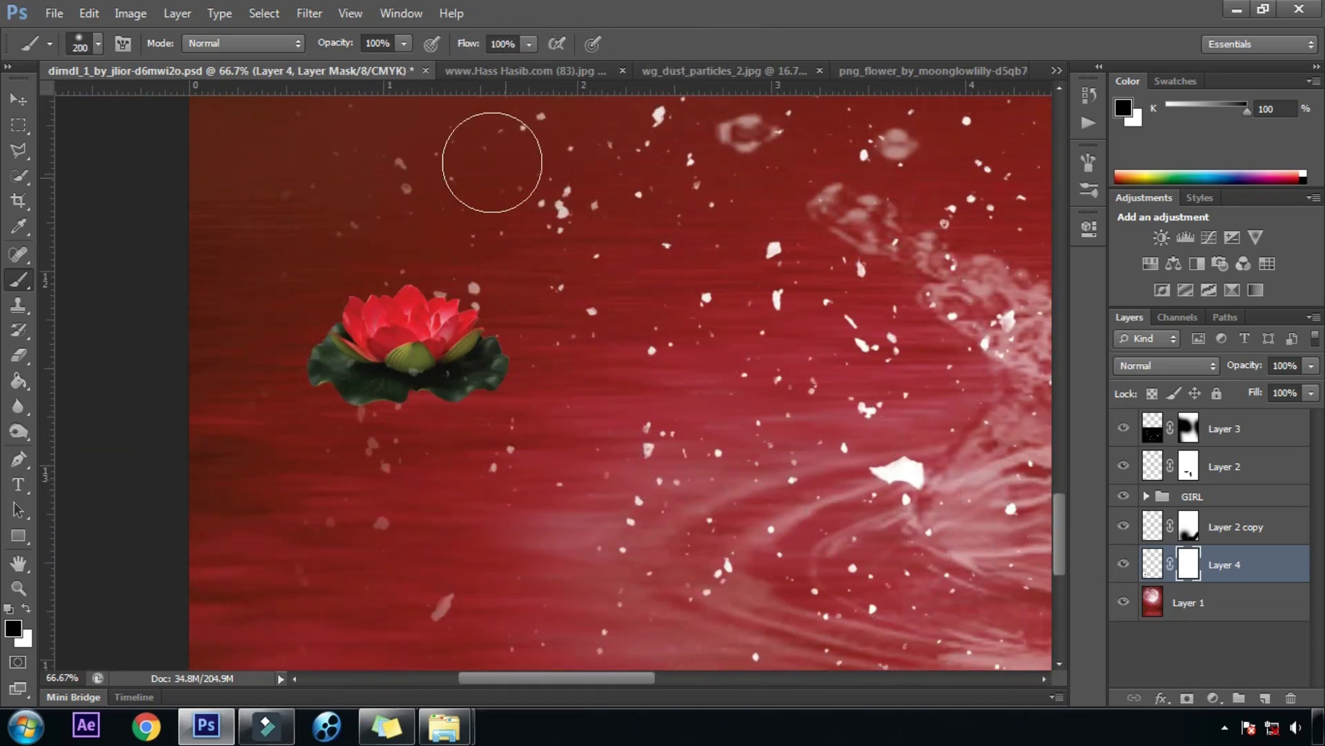
click(403, 42)
click(334, 65)
drag(327, 65, 326, 65)
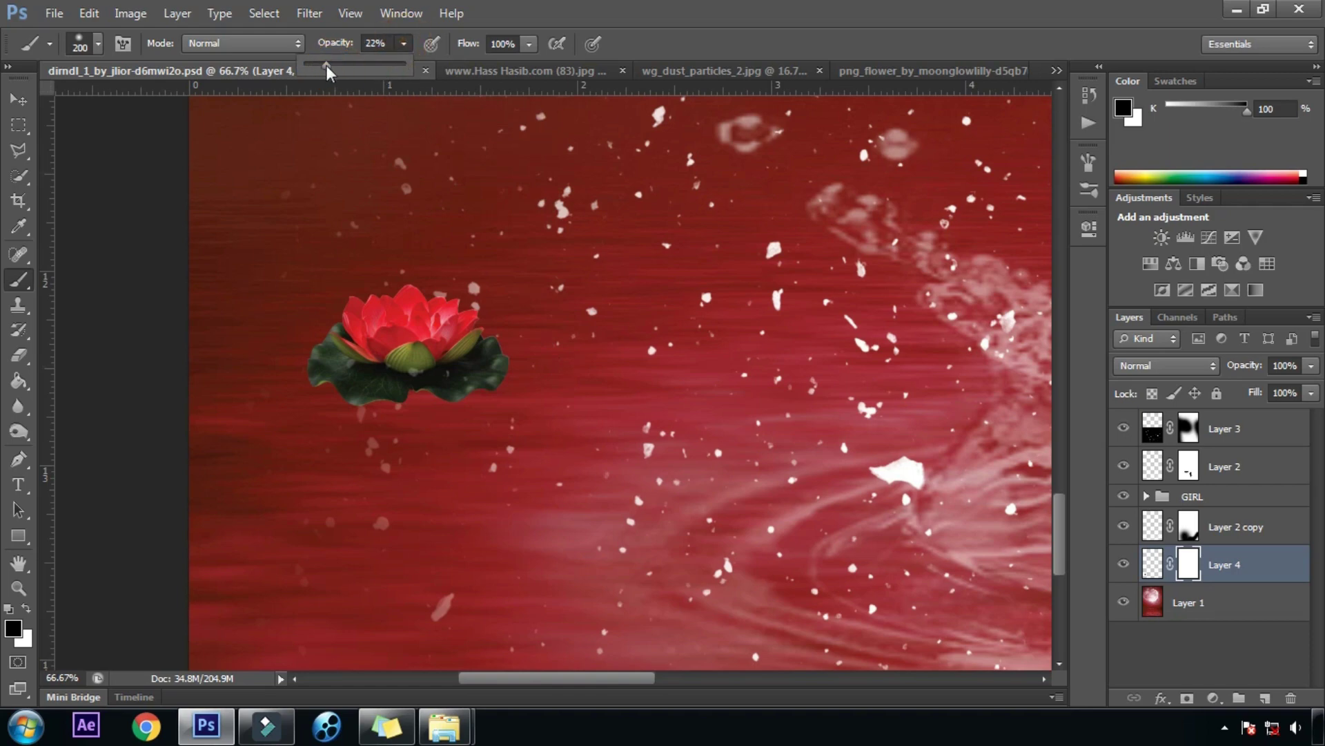
key(bracketleft)
key(bracketleft)
key(bracketleft)
Step: Paint black on Layer 4's mask around the outer edges of the lotus leaves to fade them into the water
mouse_move(518, 361)
mouse_down()
mouse_move(465, 403)
mouse_move(317, 410)
mouse_up()
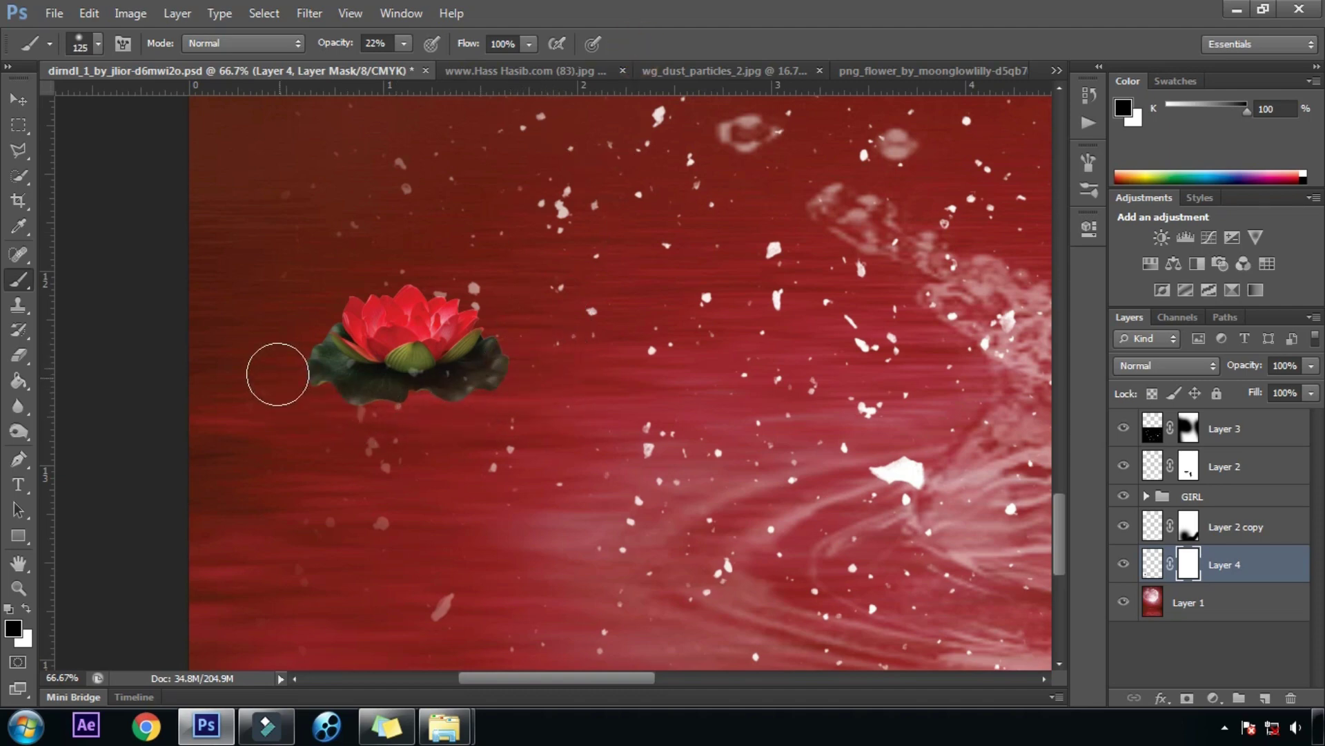
click(290, 365)
click(343, 403)
click(537, 351)
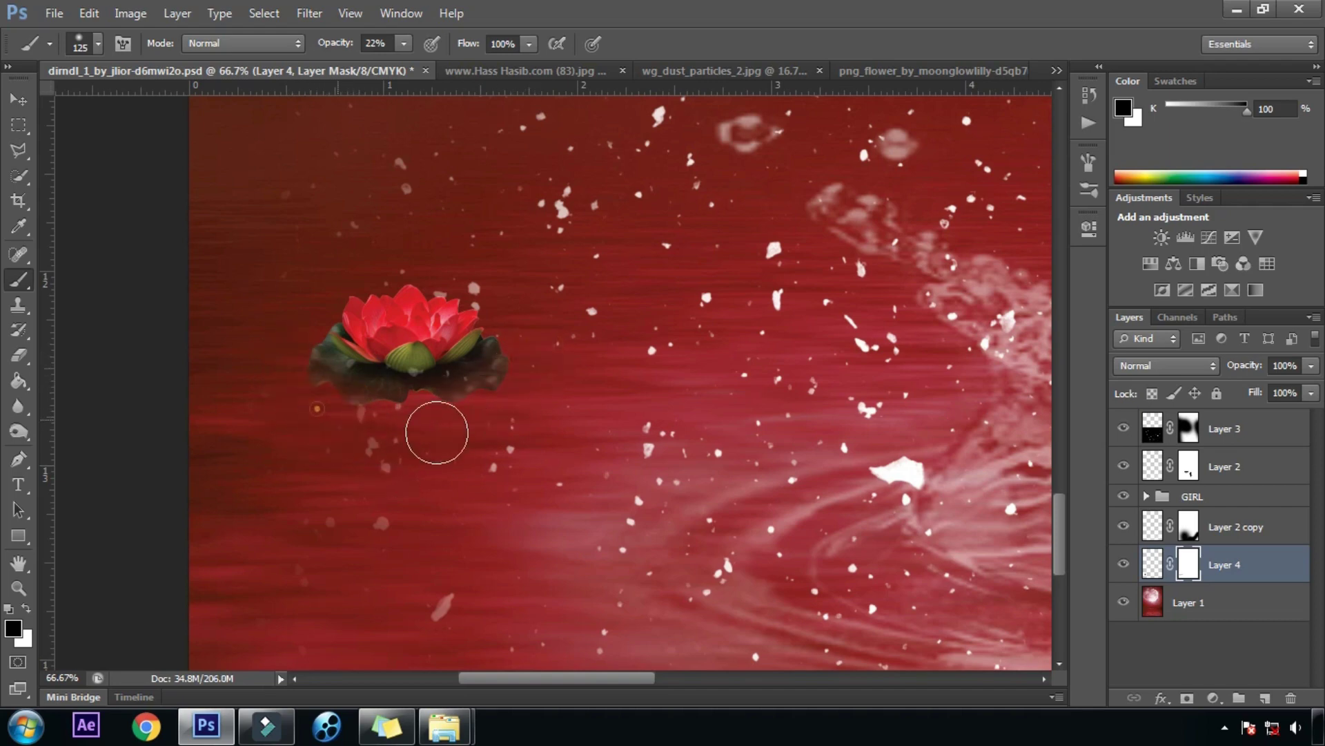
click(467, 414)
click(396, 424)
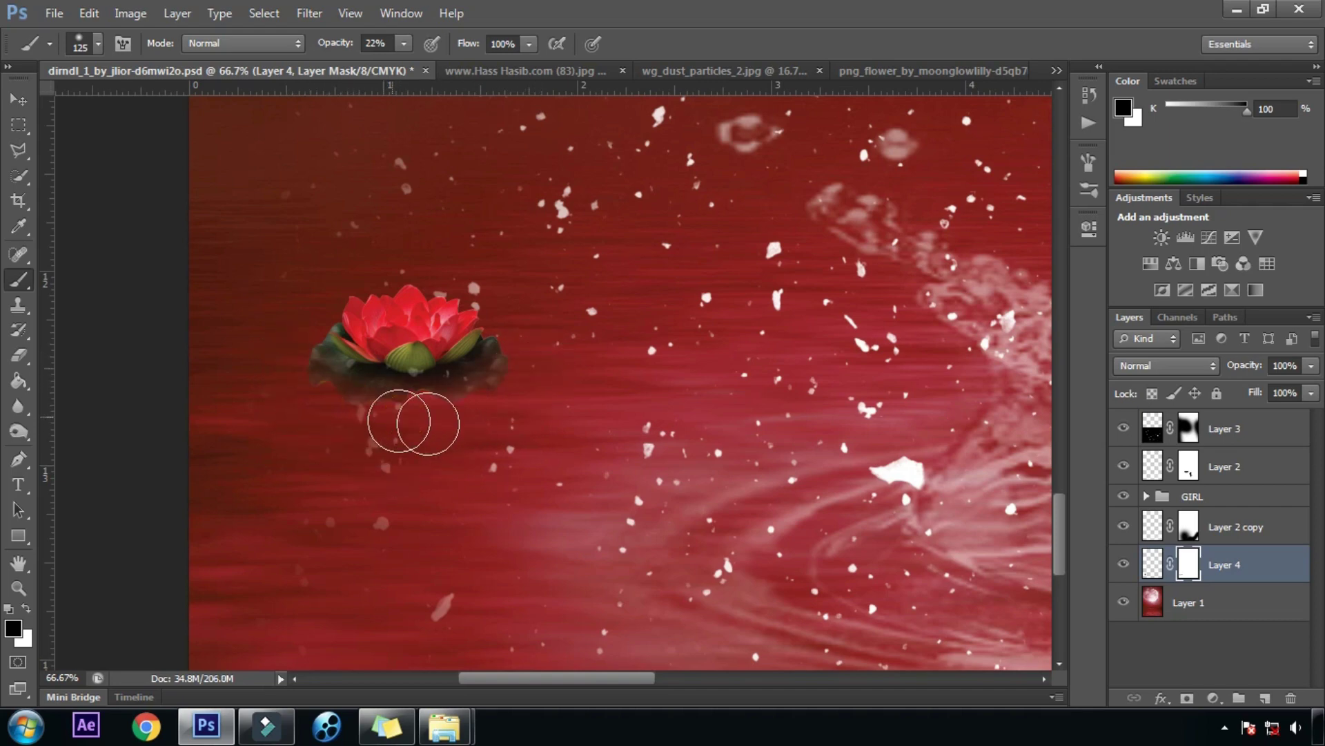
click(424, 414)
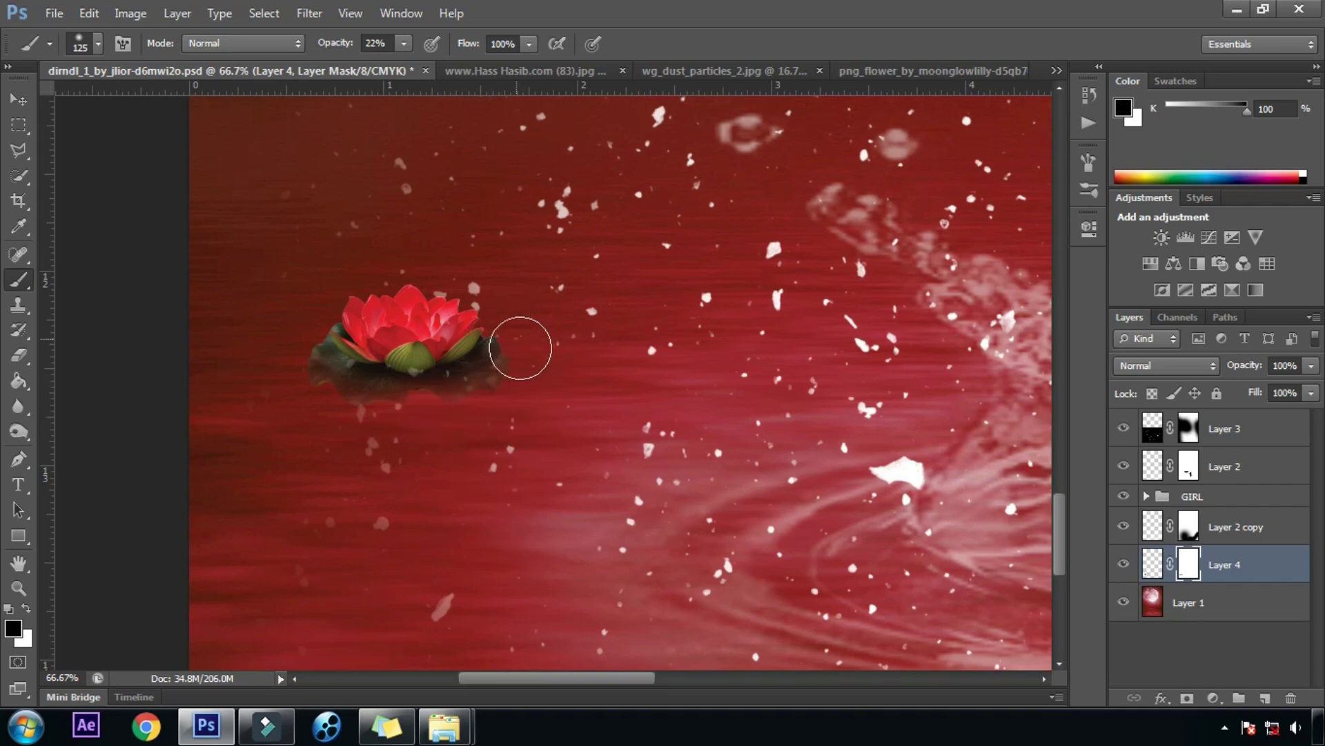
click(293, 385)
click(522, 376)
click(378, 405)
key(ctrl+0)
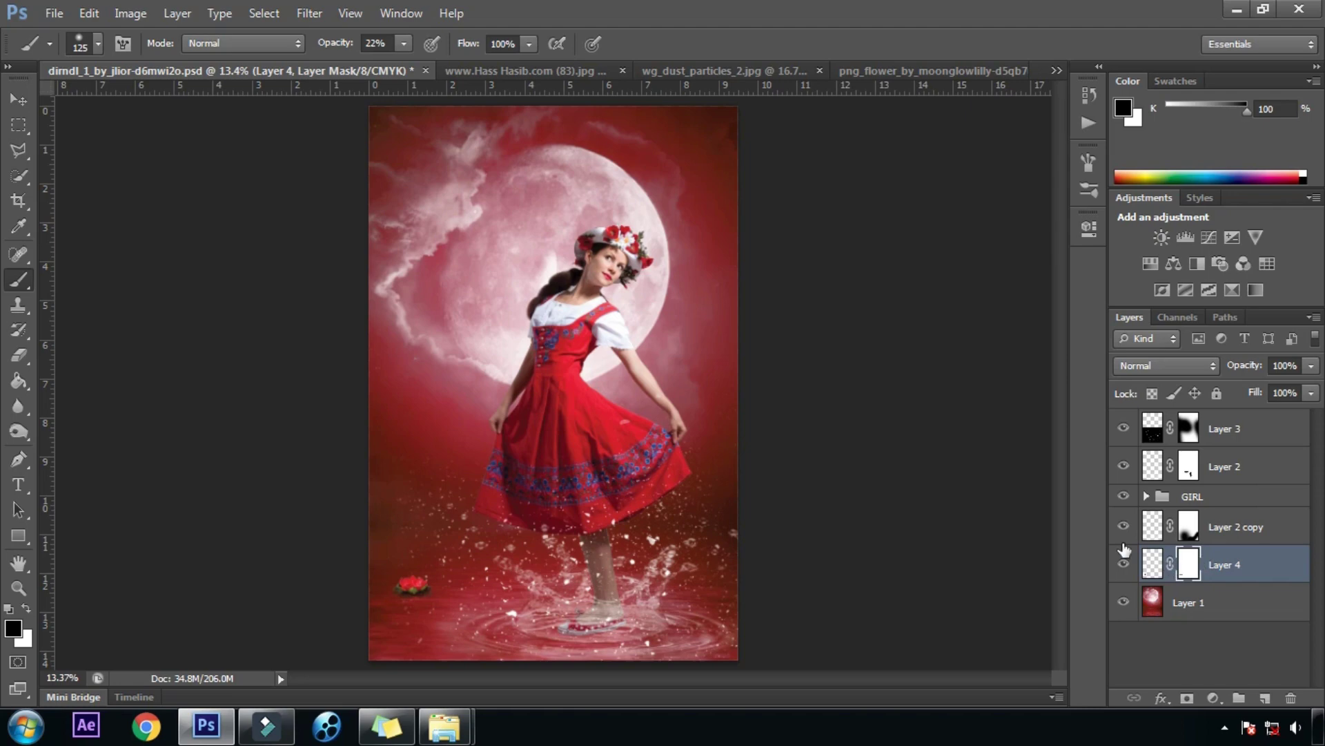
Step: Reduce the saturation of the lotus image on Layer 4 to -22 with Hue/Saturation
click(1153, 564)
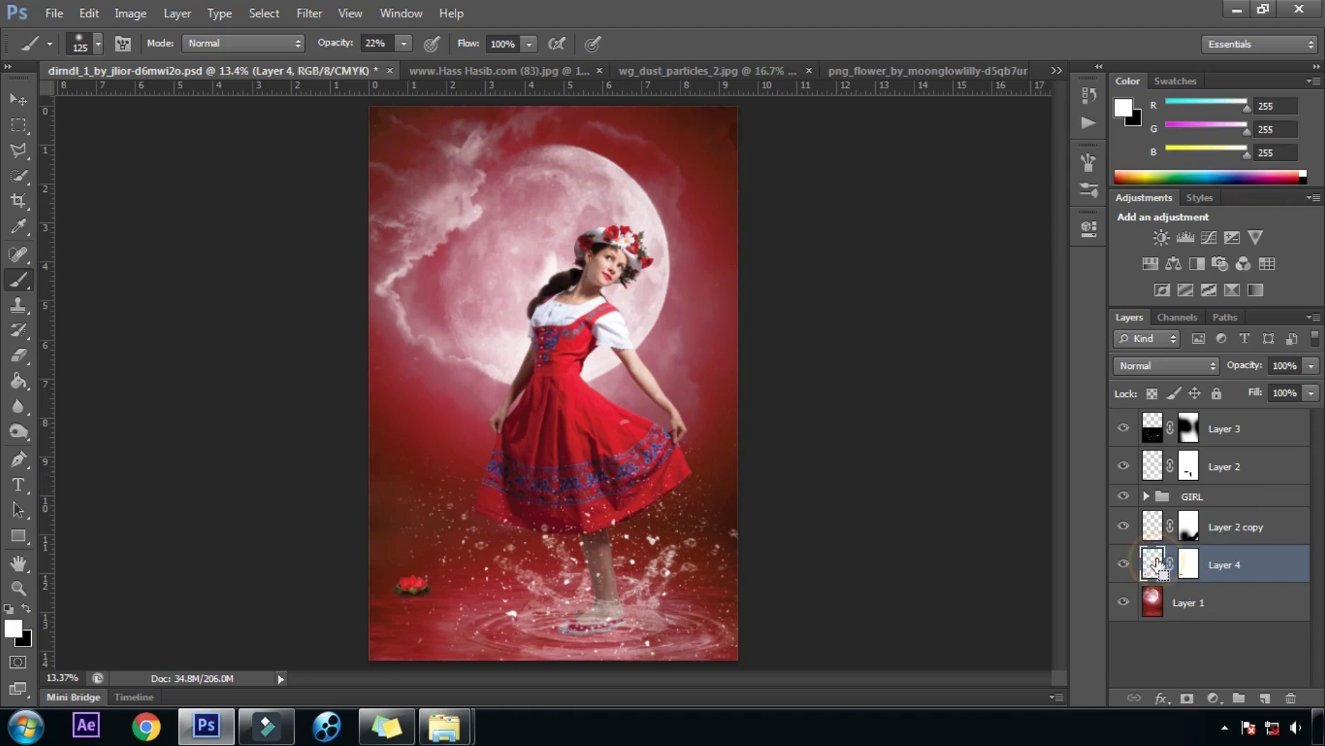
key(ctrl+u)
drag(977, 317, 957, 319)
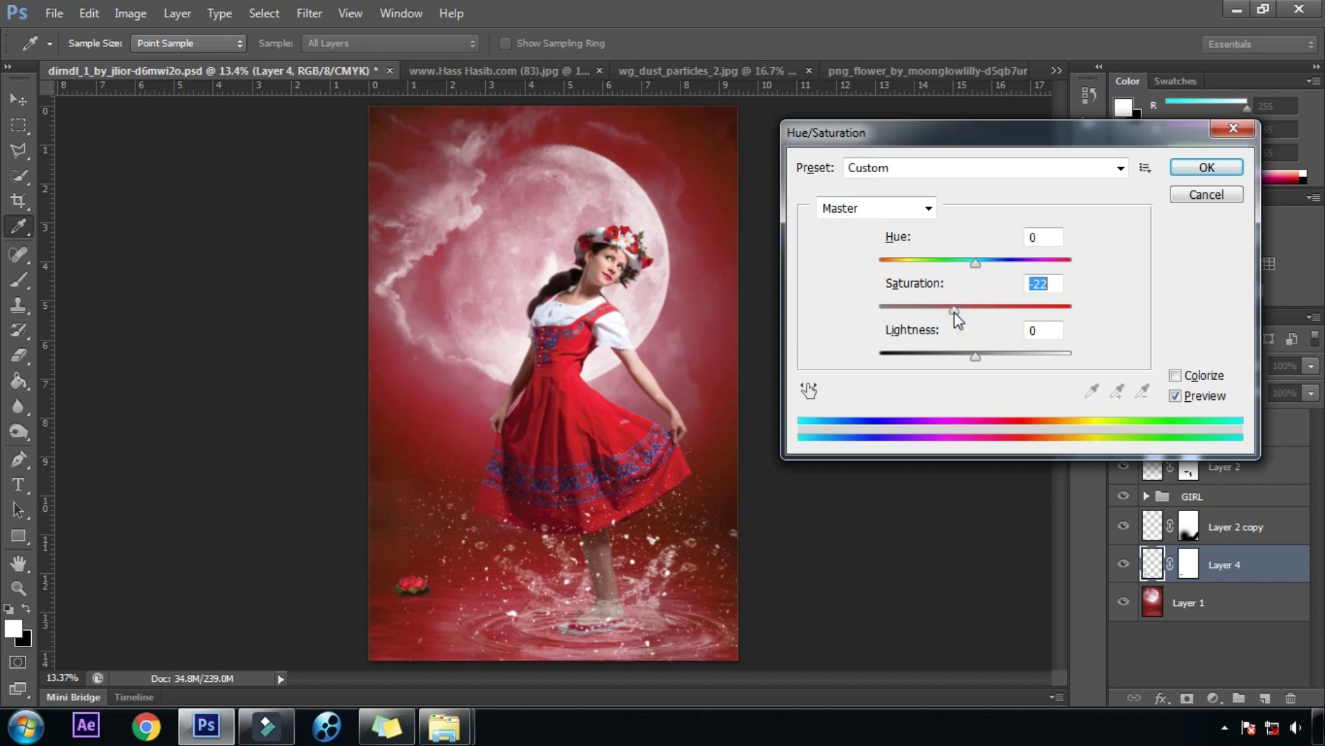
click(1206, 168)
key(b)
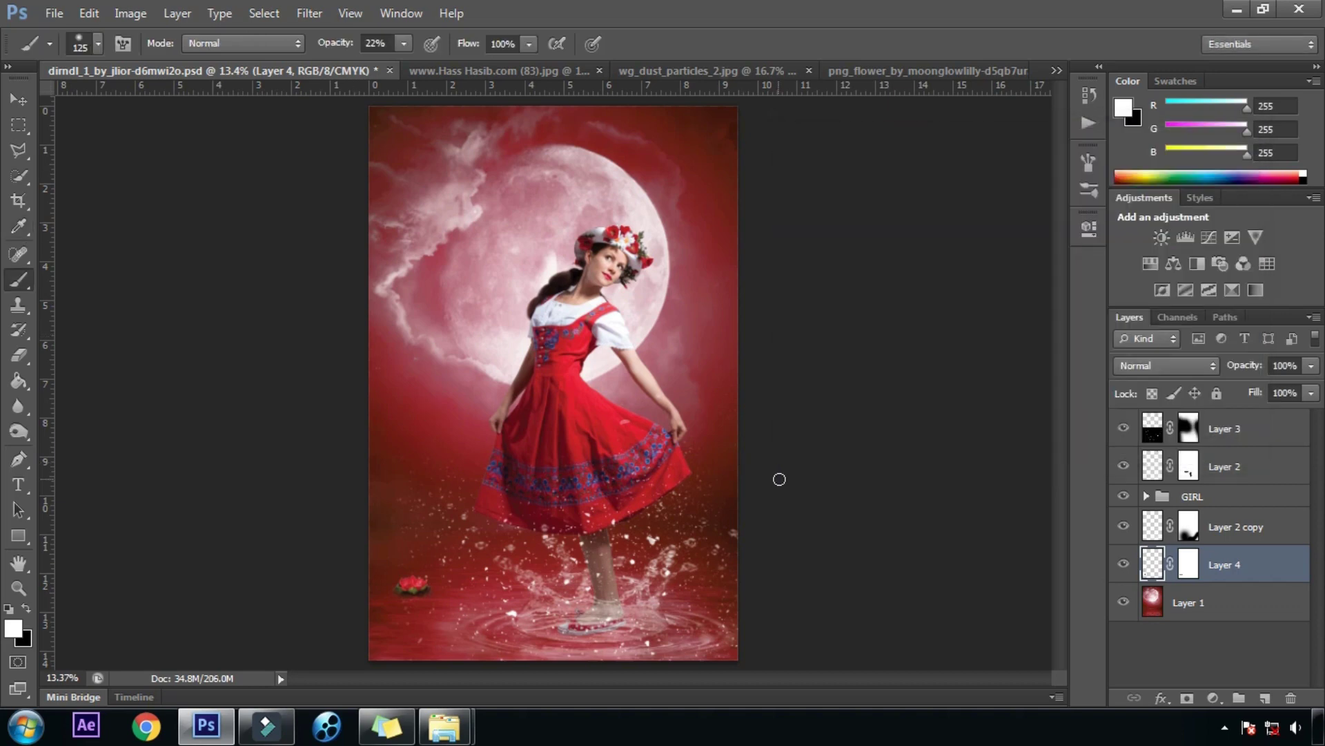
Step: Add a Color Lookup adjustment layer above Layer 3 using the 2Strip.look 3DLUT file
click(1250, 423)
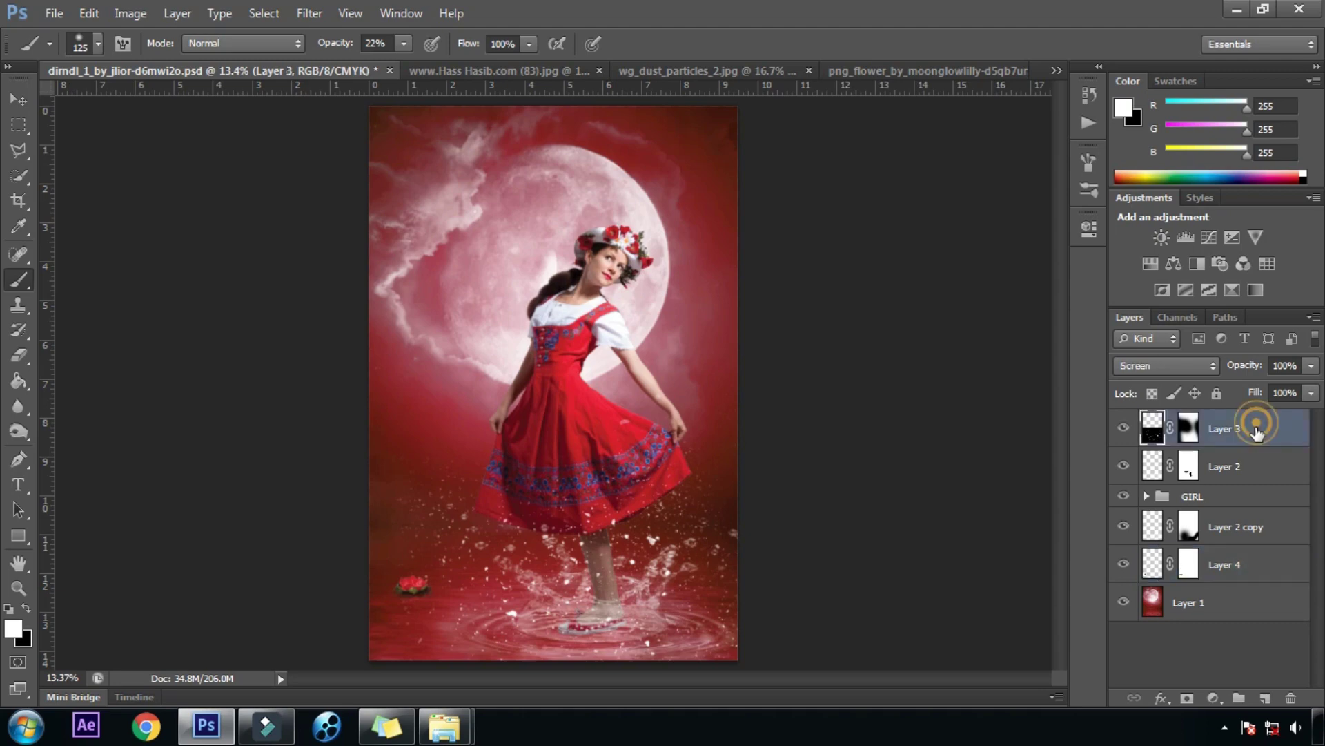
click(1268, 263)
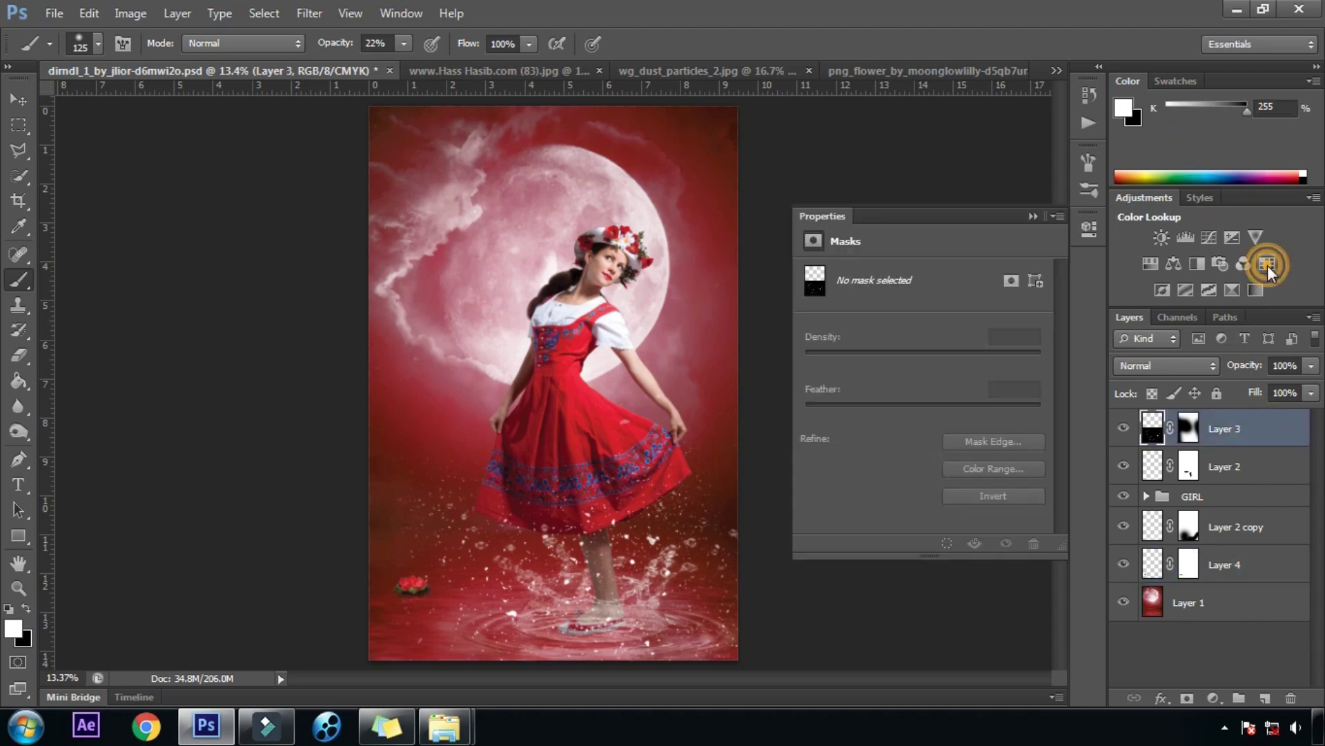
click(992, 277)
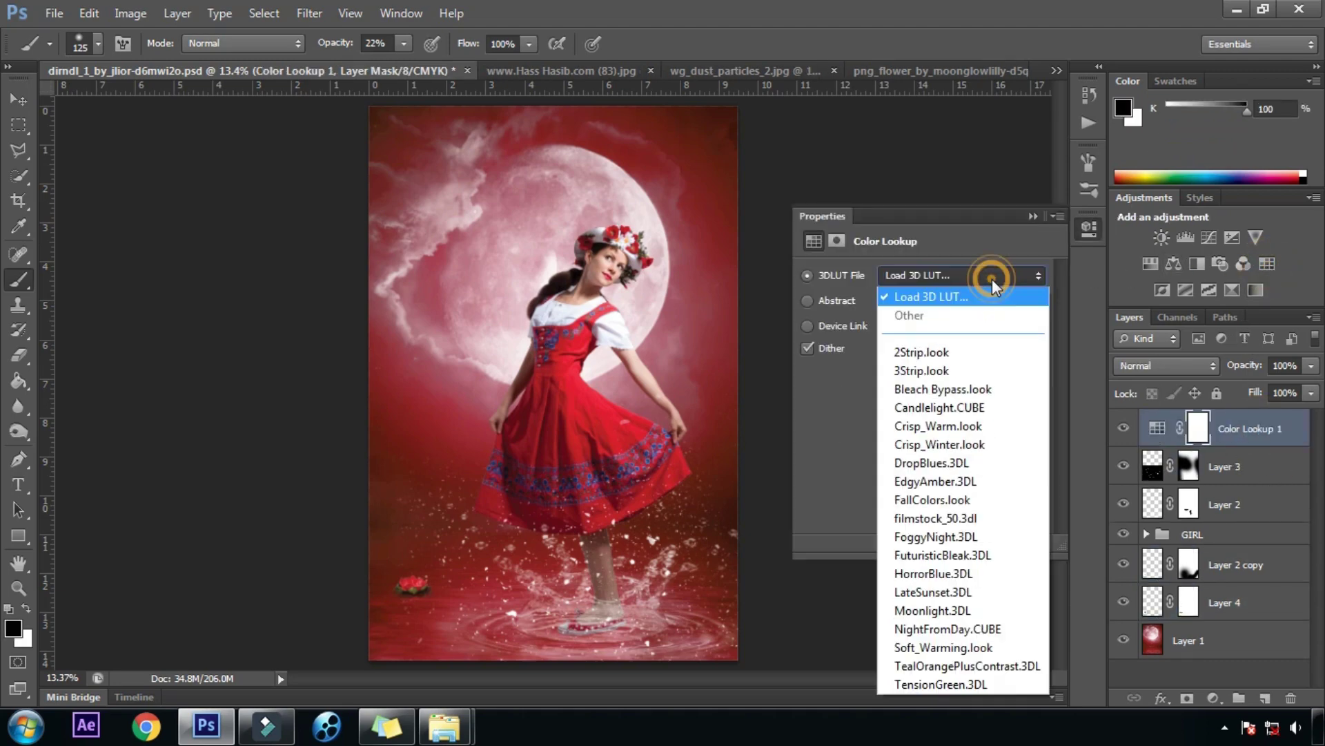
click(944, 345)
click(1023, 214)
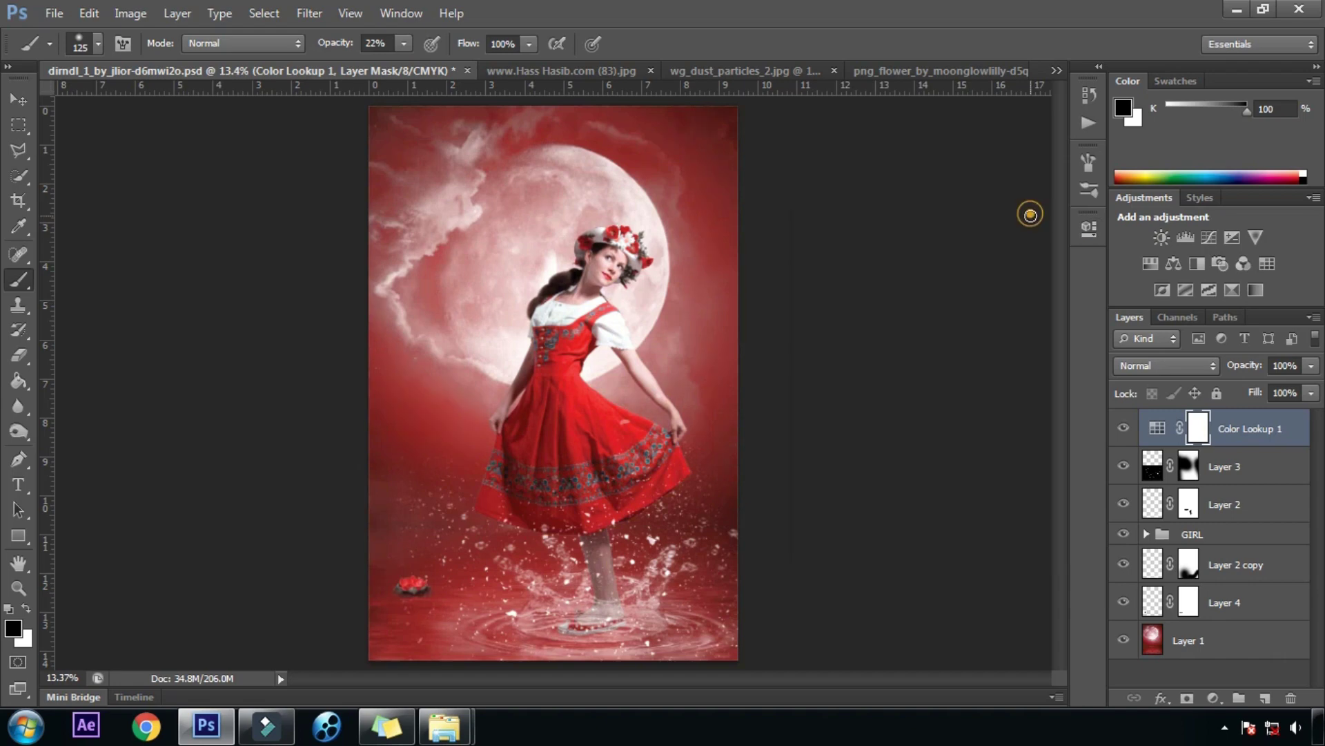
Step: Lower the opacity of the Color Lookup adjustment layer and compare the image with it hidden and shown
drag(1256, 367, 1139, 363)
click(1124, 430)
click(1124, 429)
click(1124, 429)
click(1124, 429)
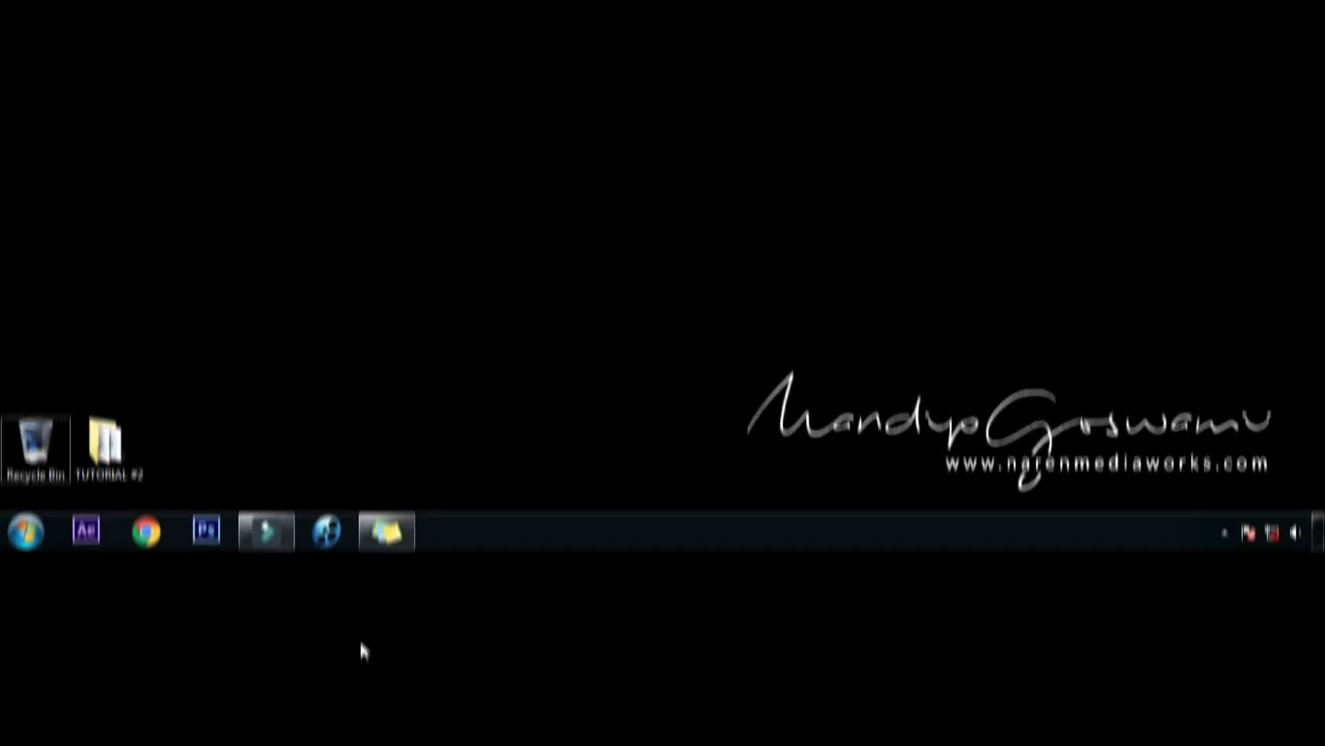
Step: Create a new text document on the Windows desktop with its default name and open it in Notepad
right_click(360, 87)
mouse_move(494, 293)
click(651, 415)
key(Return)
Step: Write "Hope to see you in the next one..." in the text document
text(Ho)
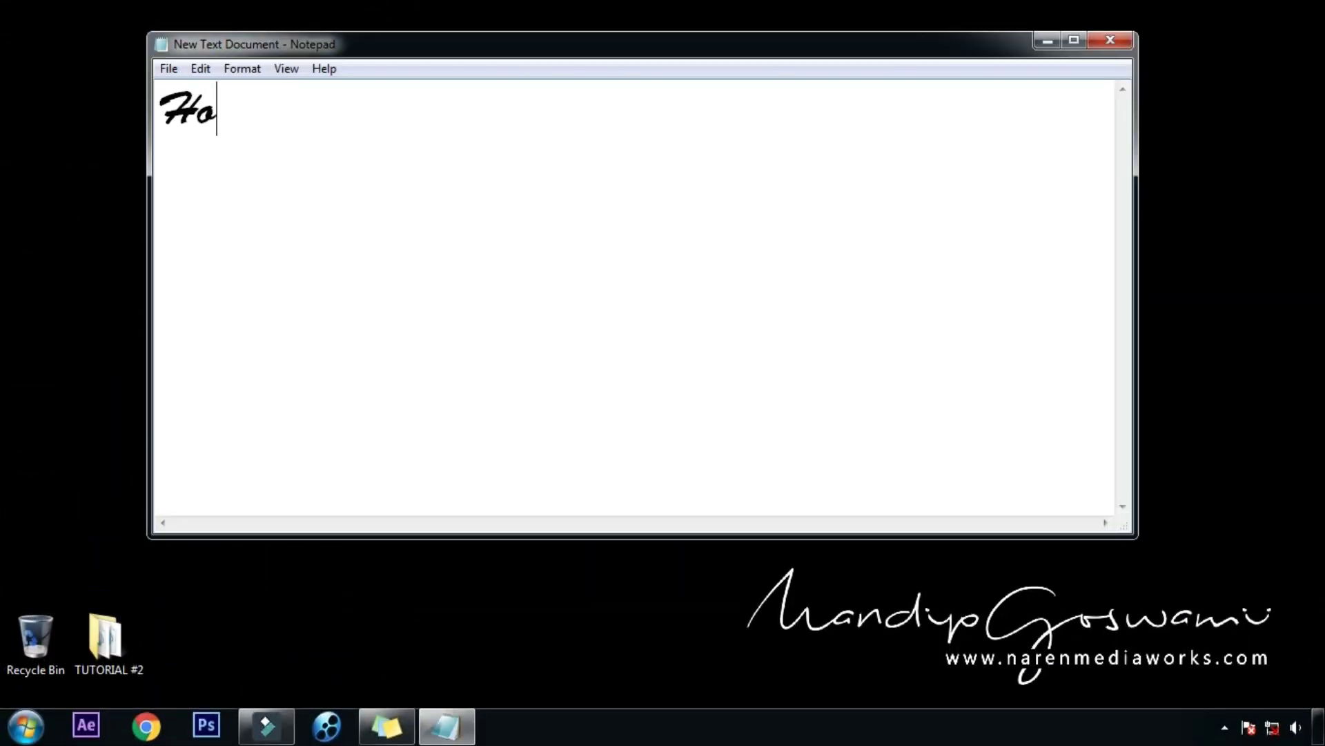
text(pe to see you in)
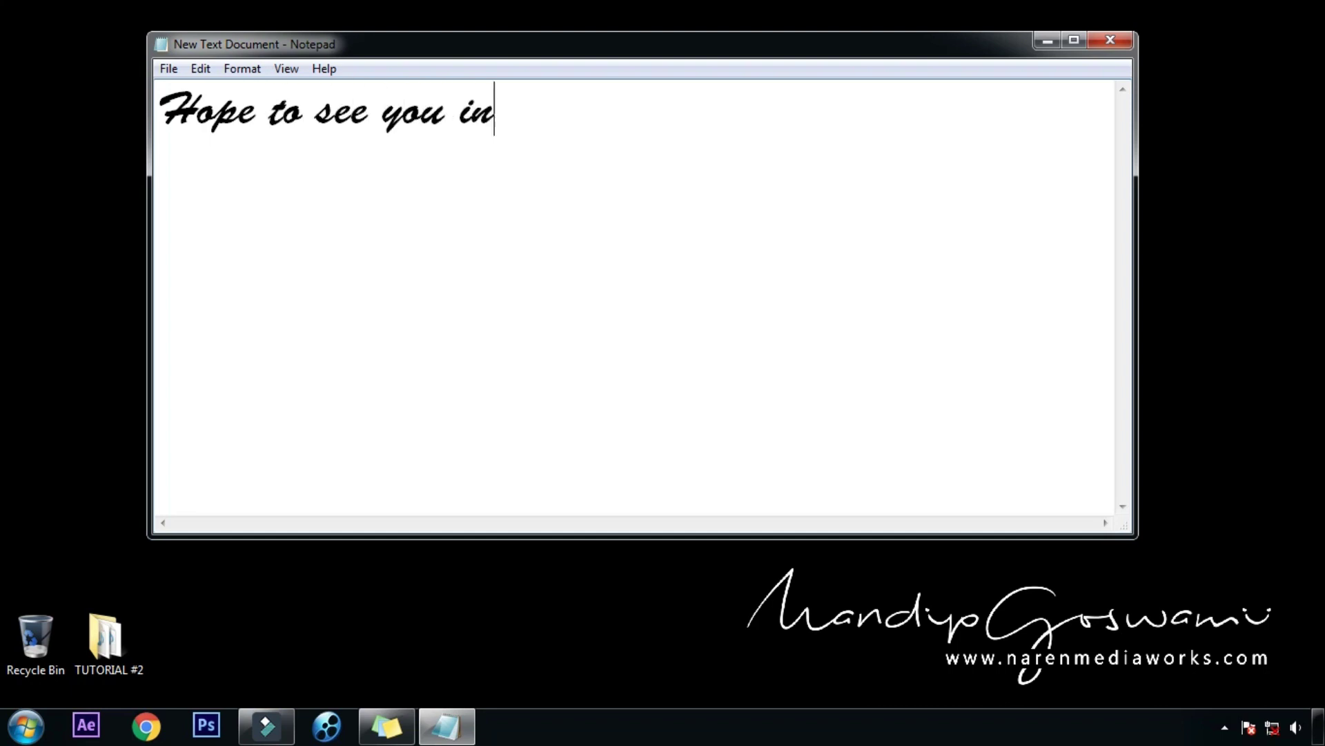
text( the next one)
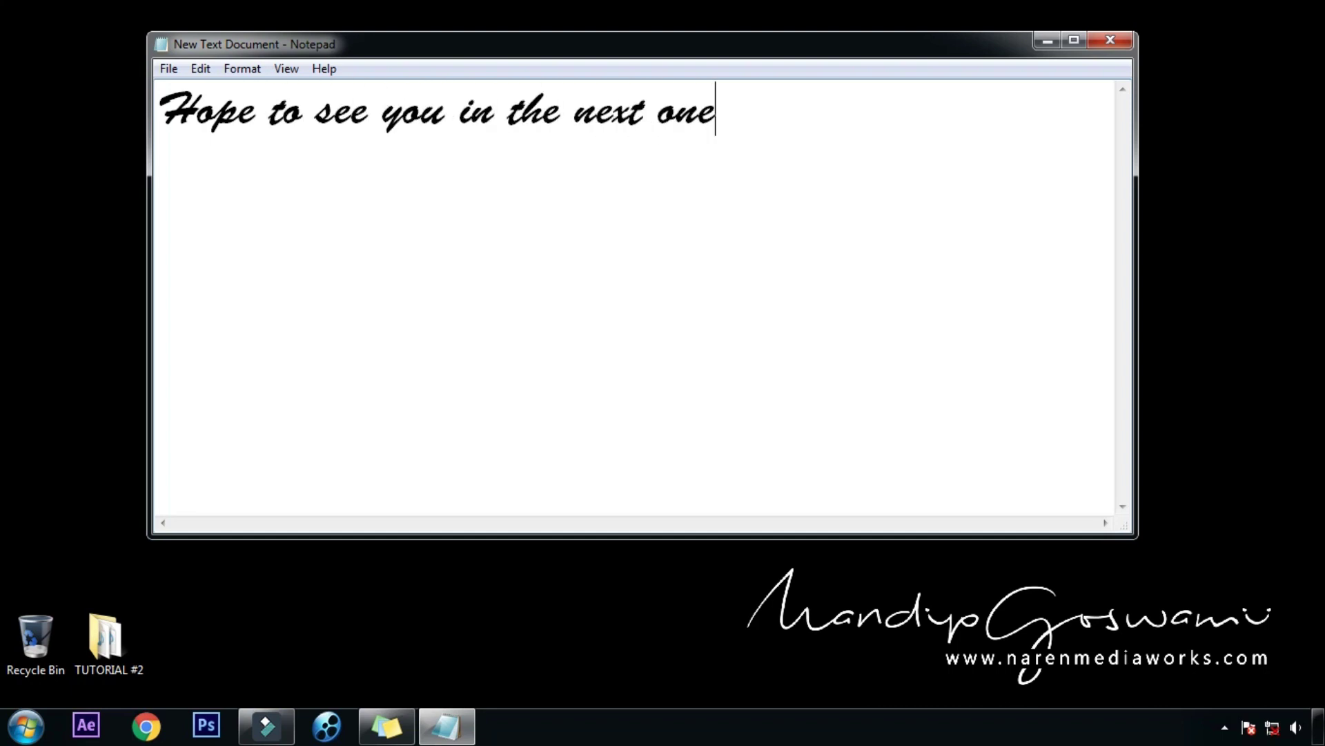
text(...)
Step: Replace the text with "Please do not go without", "Liking", "Sharing" and "Commenting..." on separate lines
key(ctrl+a)
key(BackSpace)
text(Please do not)
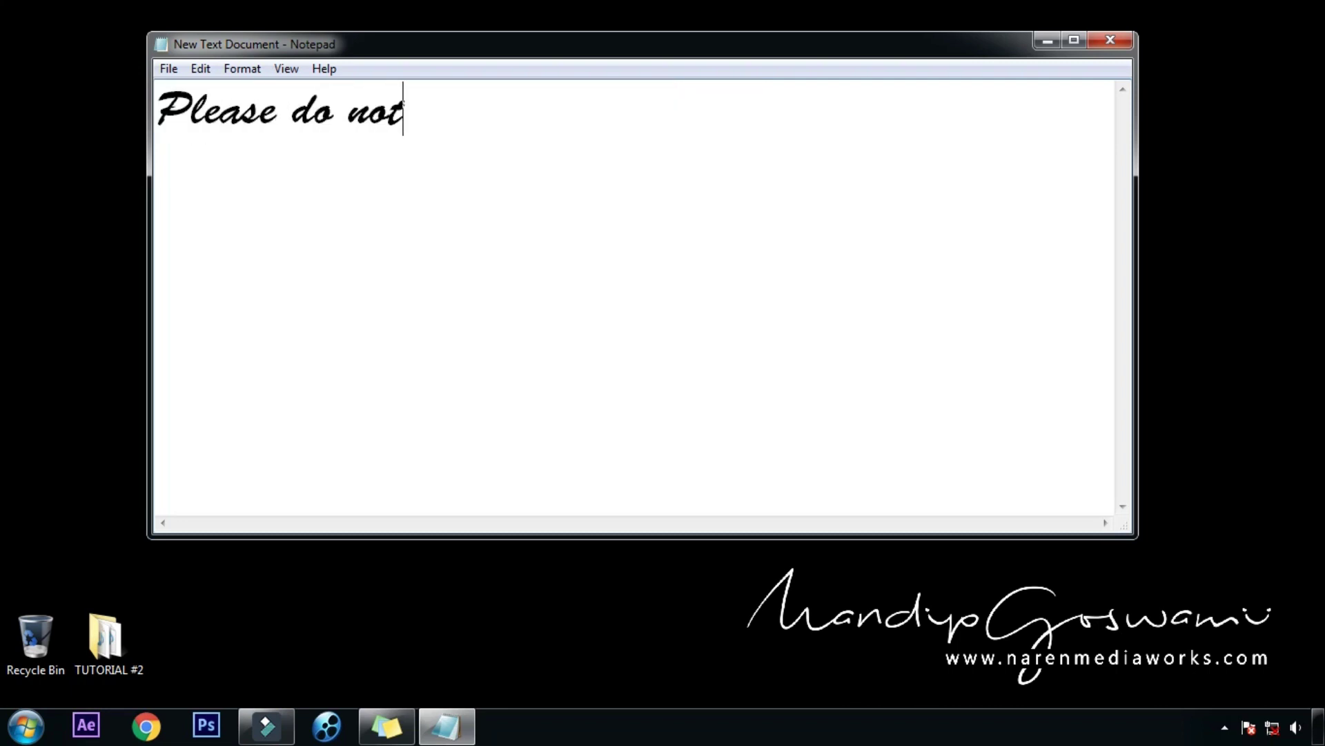
text( go without)
key(Return)
text(Liking )
text(Sharing)
key(Return)
text(Commen)
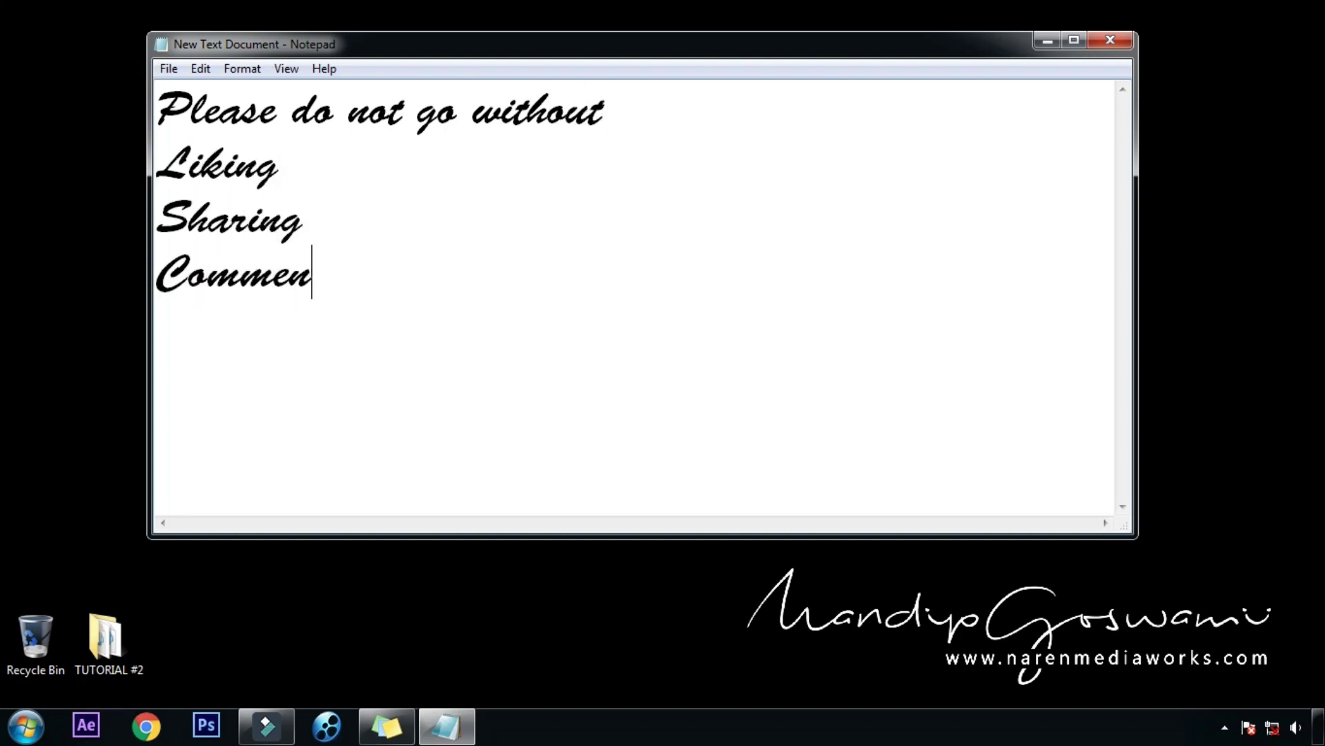
text(ting...)
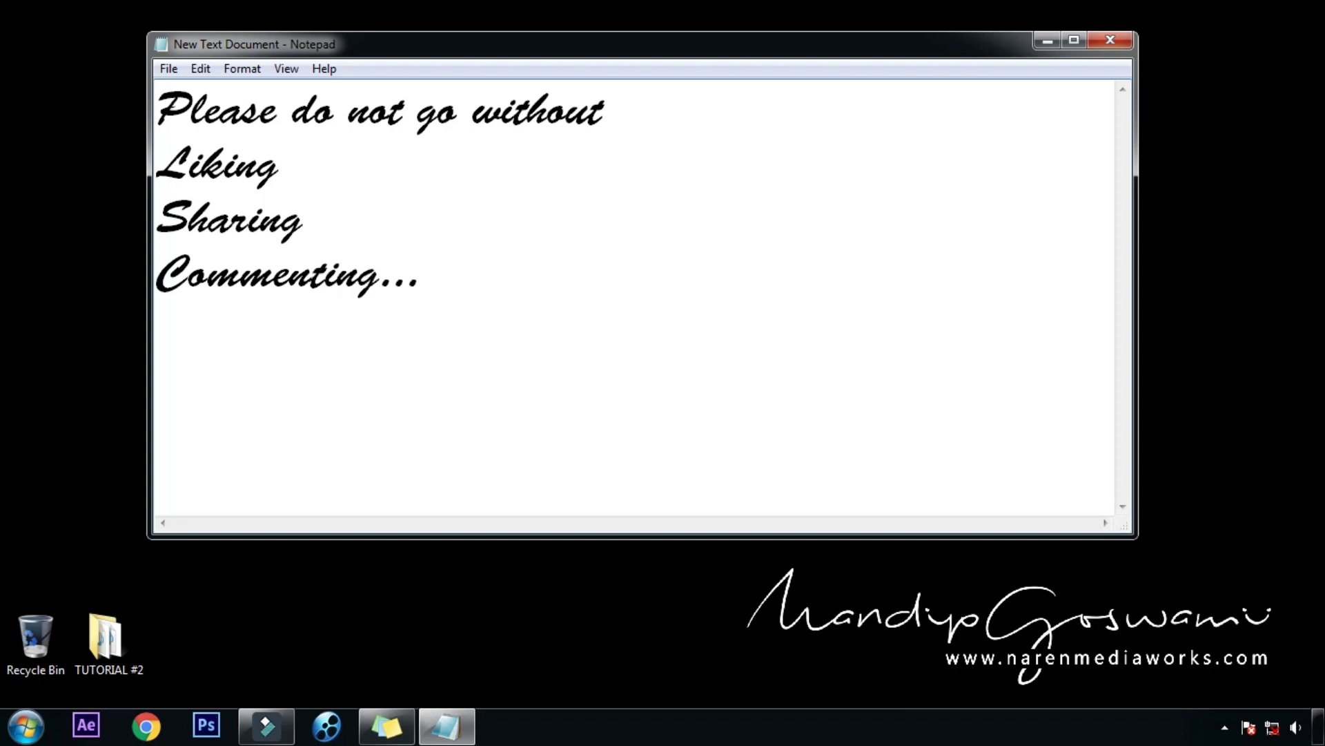
Step: Add the line "and Please Subscribe the Channel..." below the list, separated by a blank line
text(and Plea)
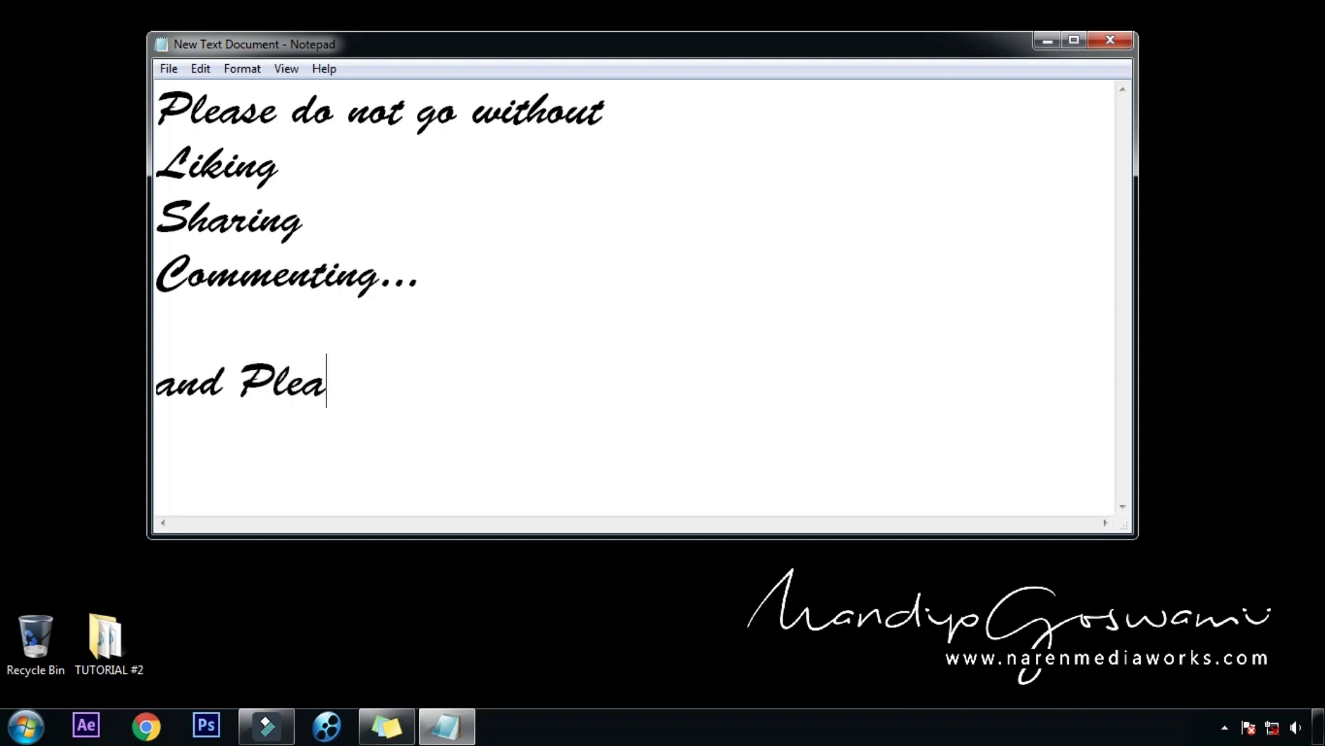
text(se Siu)
key(BackSpace)
key(BackSpace)
text(un)
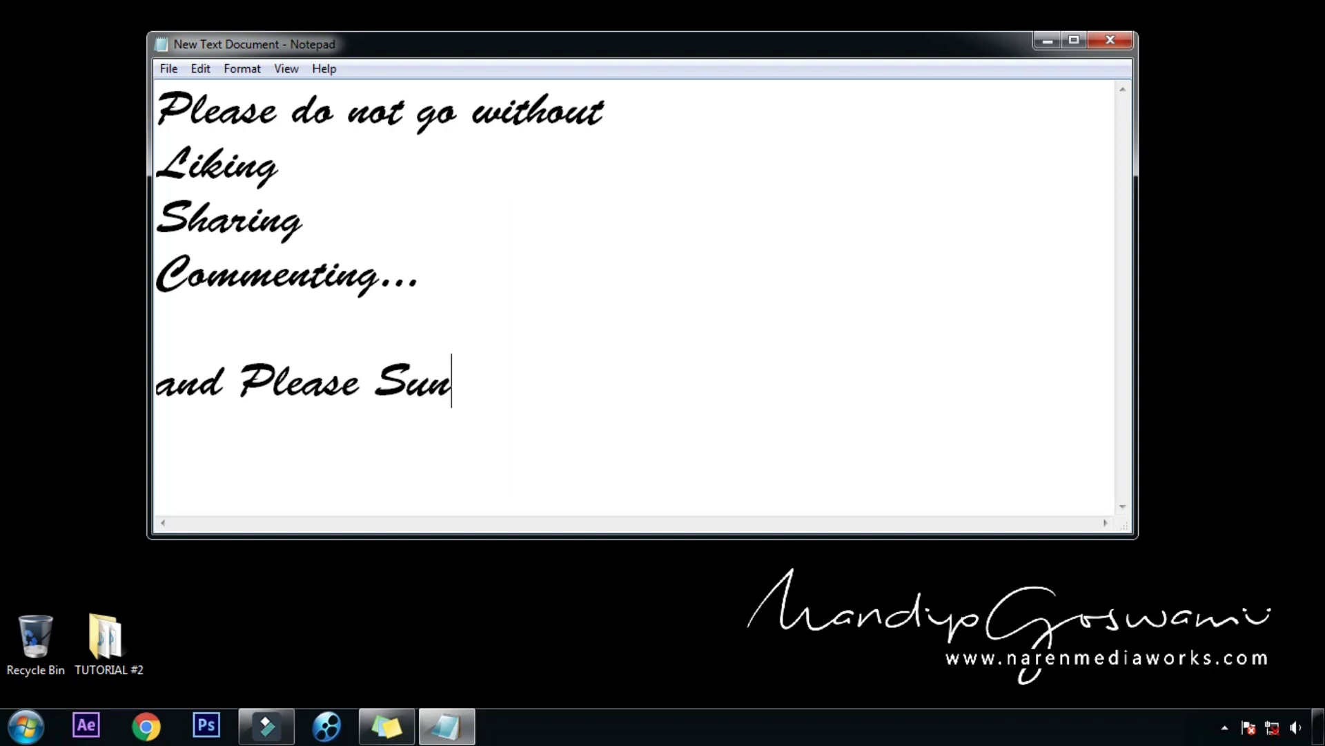
key(BackSpace)
text(bscribe )
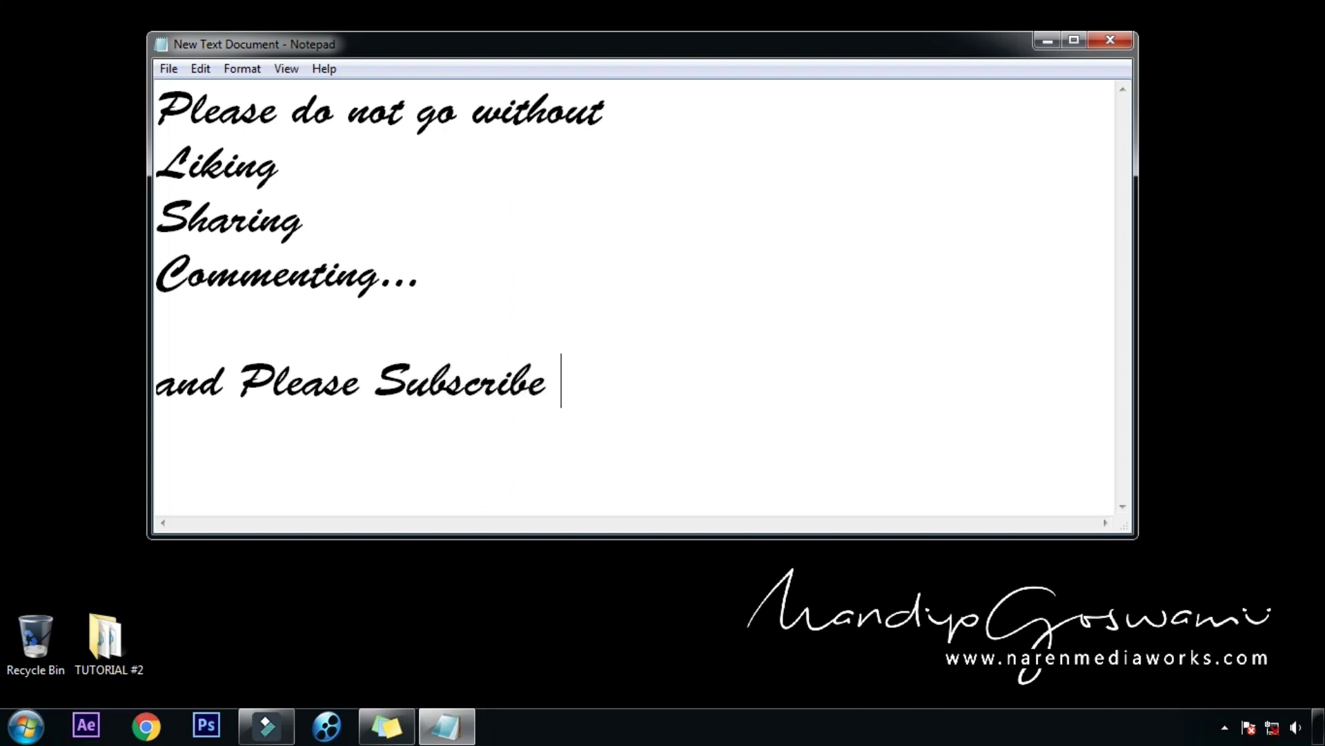
text(the Channel...)
Step: Replace the whole document text with "Bye for now..."
key(ctrl+a)
text(Bye )
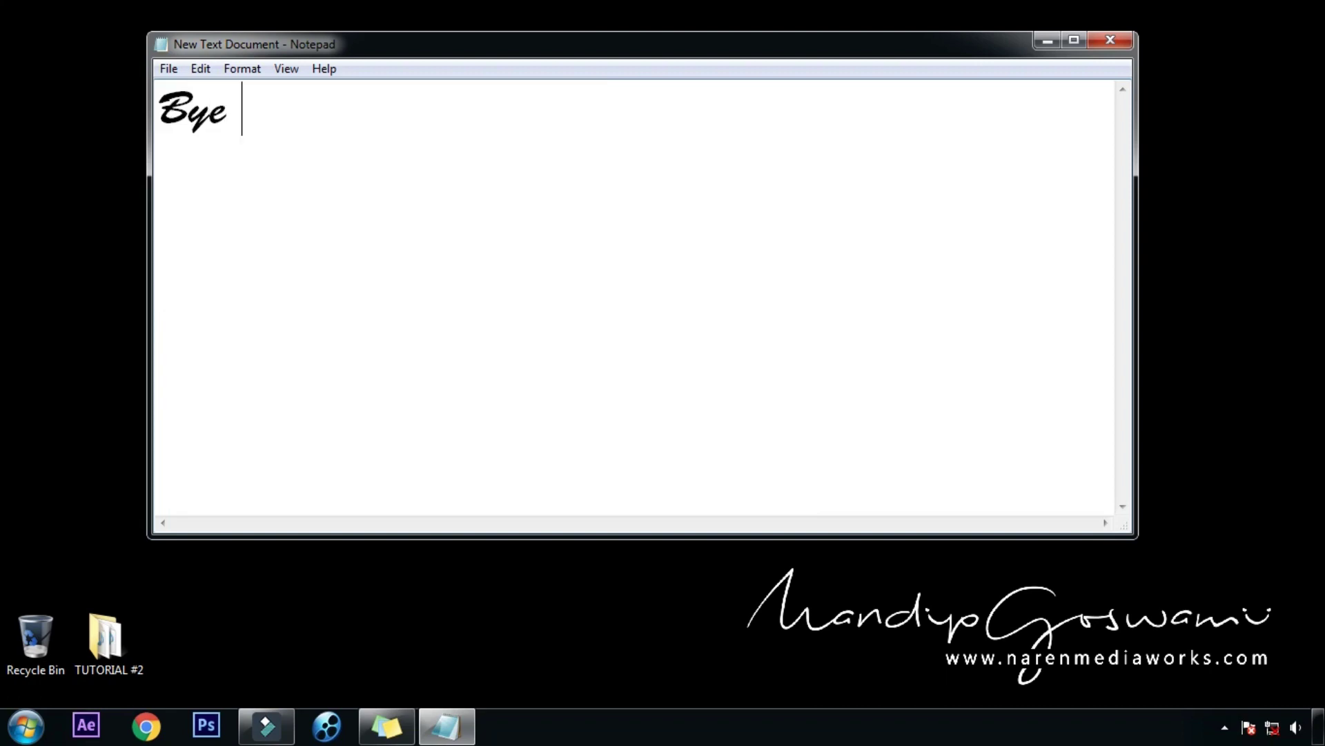
text(for now...)
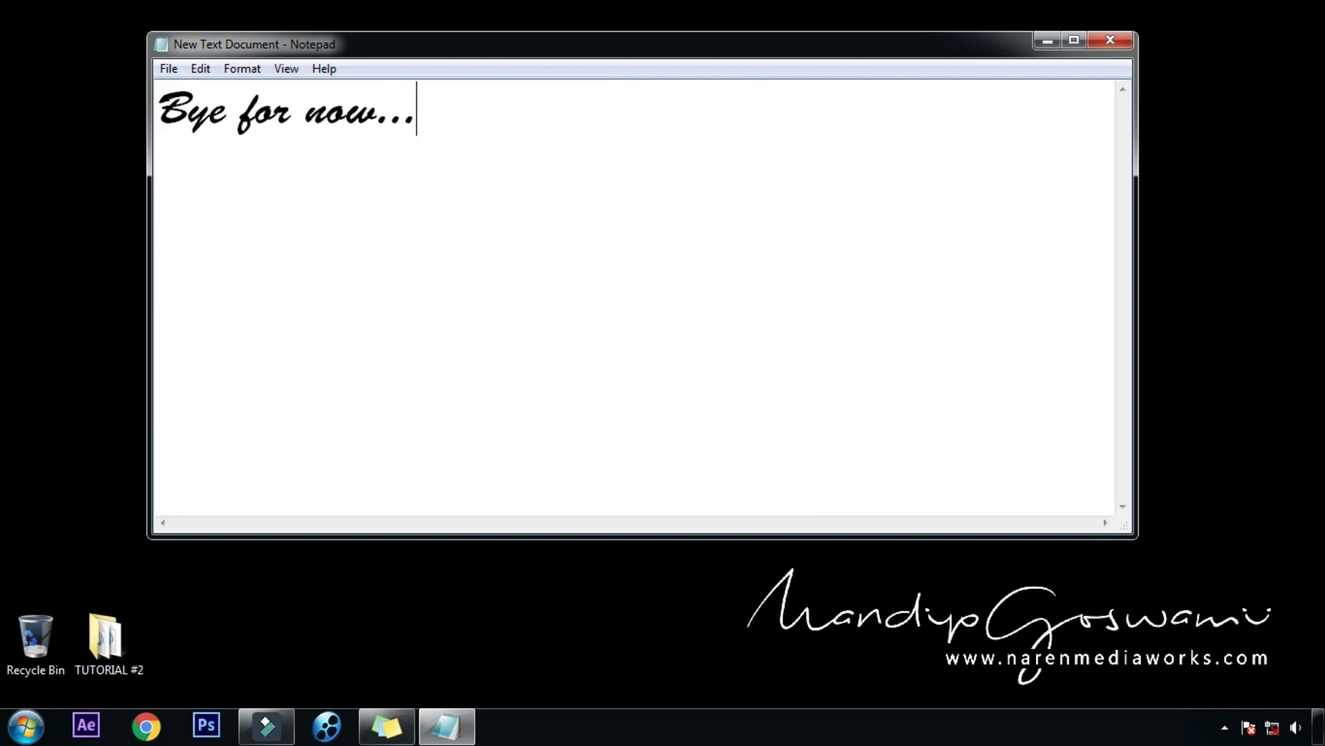